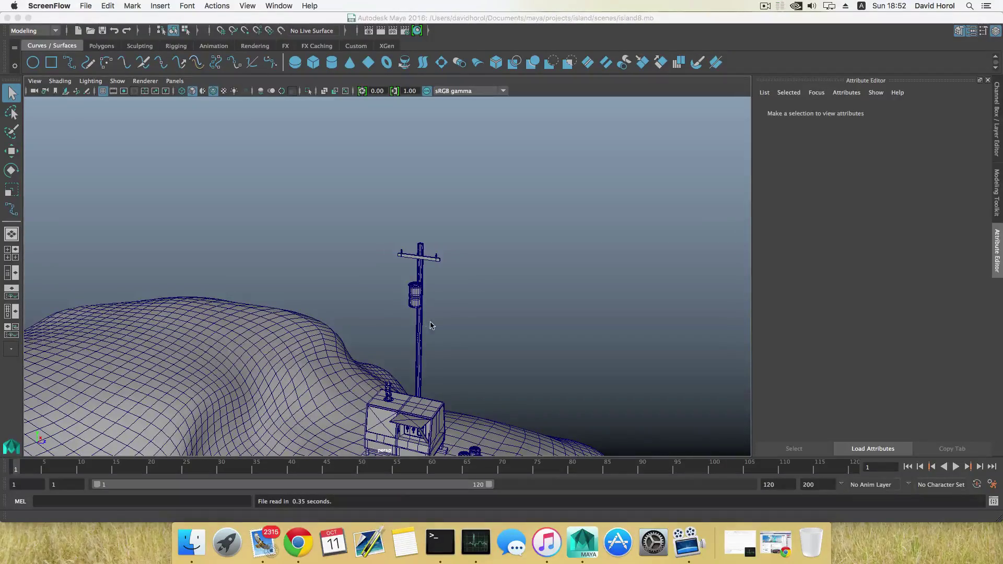
# - Duplicate the insulator at one end of the utility pole's crossarm and move the copy above the crossarm, closer to the pole
pyautogui.moveTo(410, 358)
pyautogui.keyDown('alt'); pyautogui.mouseDown()
pyautogui.moveTo(382, 335)
pyautogui.moveTo(405, 346)
pyautogui.mouseUp(); pyautogui.keyUp('alt')
pyautogui.keyDown('alt'); pyautogui.moveTo(404, 347); pyautogui.dragTo(510, 339, button='right'); pyautogui.keyUp('alt')
pyautogui.keyDown('alt'); pyautogui.moveTo(439, 313); pyautogui.dragTo(397, 349, button='middle'); pyautogui.keyUp('alt')
pyautogui.keyDown('alt'); pyautogui.moveTo(354, 294); pyautogui.dragTo(426, 266, button='right'); pyautogui.keyUp('alt')
pyautogui.keyDown('alt'); pyautogui.moveTo(426, 266); pyautogui.dragTo(540, 328); pyautogui.keyUp('alt')
pyautogui.moveTo(446, 324)
pyautogui.keyDown('alt'); pyautogui.mouseDown(button='middle')
pyautogui.moveTo(445, 308)
pyautogui.moveTo(437, 340)
pyautogui.mouseUp(button='middle'); pyautogui.keyUp('alt')
pyautogui.keyDown('alt'); pyautogui.moveTo(422, 331); pyautogui.dragTo(422, 335); pyautogui.keyUp('alt')
pyautogui.click(518, 261)
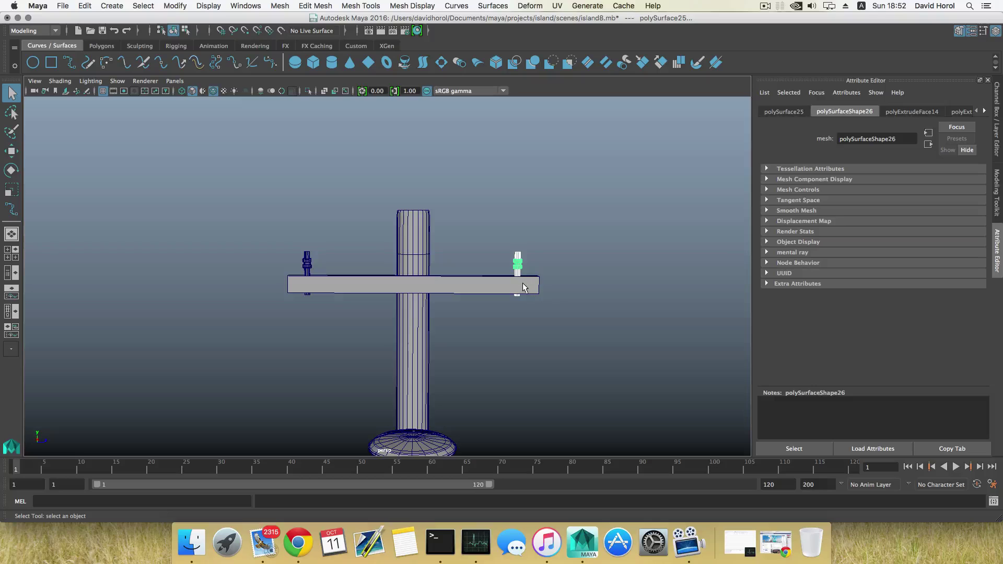
pyautogui.press('w')
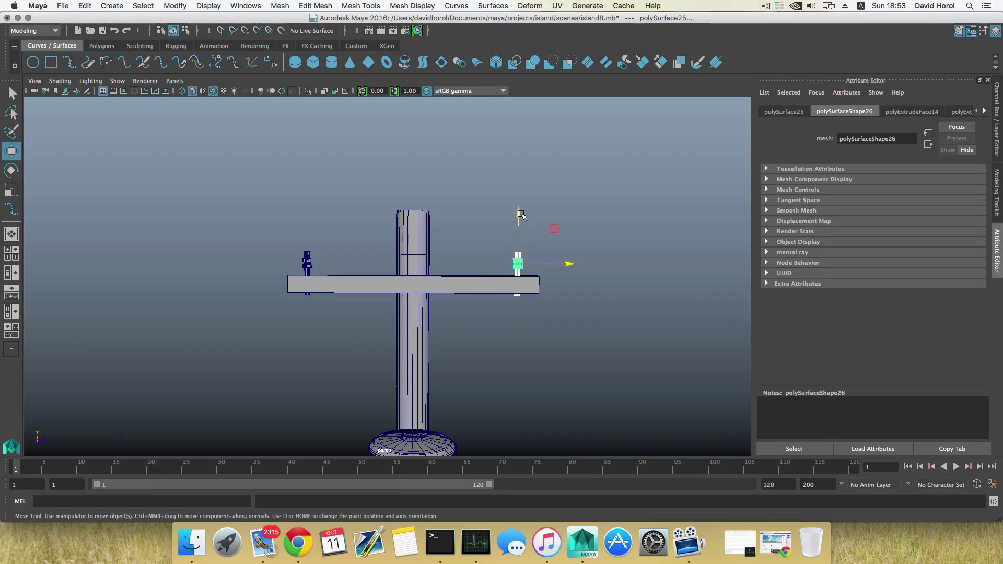
pyautogui.hotkey('ctrl', 'd')
pyautogui.moveTo(521, 214); pyautogui.dragTo(520, 180)
pyautogui.moveTo(554, 230); pyautogui.dragTo(461, 243)
# - Shorten the copied insulator's rod by moving its bottom vertices up and its top vertices down towards the rings
pyautogui.scroll(4, 465, 264)
pyautogui.scroll(4, 388, 336)
pyautogui.keyDown('alt'); pyautogui.moveTo(466, 262); pyautogui.dragTo(308, 338, button='middle'); pyautogui.keyUp('alt')
pyautogui.scroll(3, 310, 343)
pyautogui.keyDown('alt'); pyautogui.moveTo(311, 345); pyautogui.dragTo(315, 345); pyautogui.keyUp('alt')
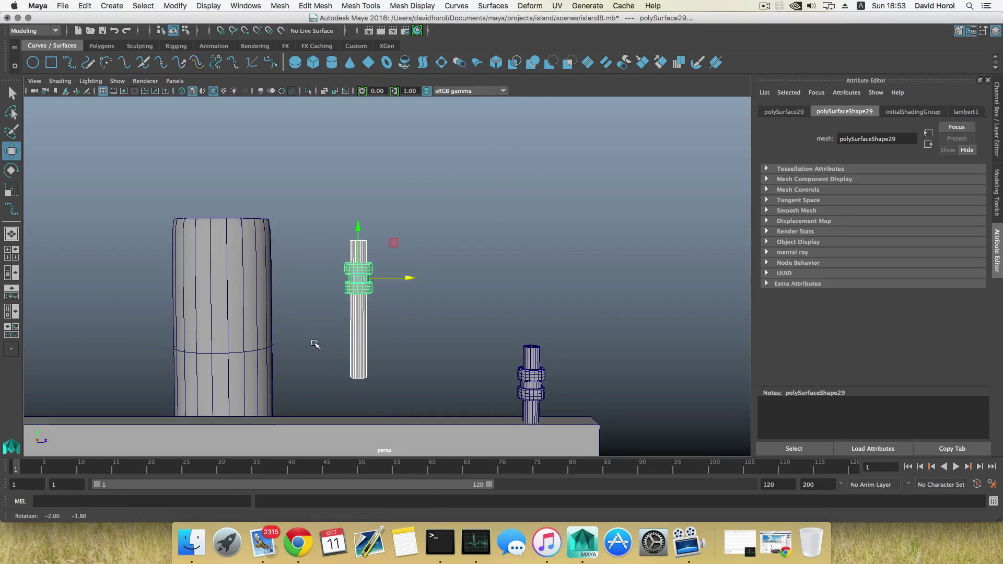
pyautogui.rightClick(358, 342)
pyautogui.click(359, 329)
pyautogui.click(359, 330)
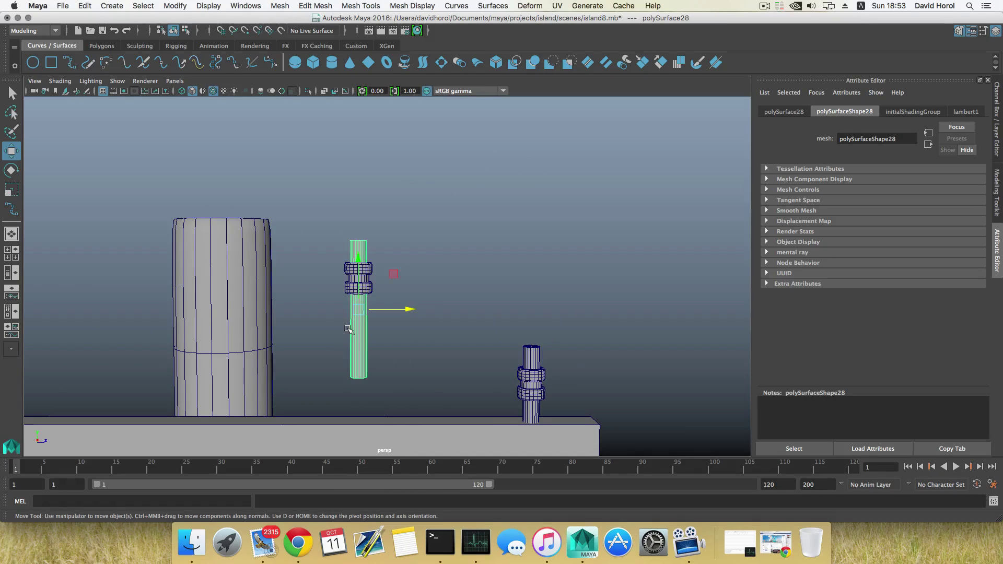
pyautogui.moveTo(353, 333); pyautogui.dragTo(301, 253, button='right')
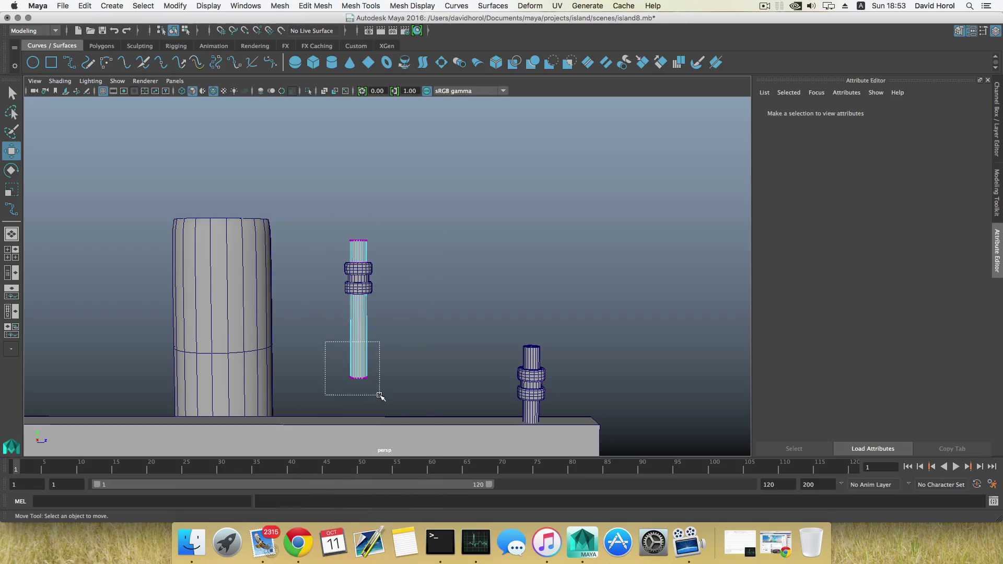
pyautogui.moveTo(379, 397); pyautogui.dragTo(342, 368)
pyautogui.moveTo(358, 329); pyautogui.dragTo(357, 286)
pyautogui.moveTo(328, 221); pyautogui.dragTo(383, 253)
pyautogui.moveTo(358, 191); pyautogui.dragTo(358, 207)
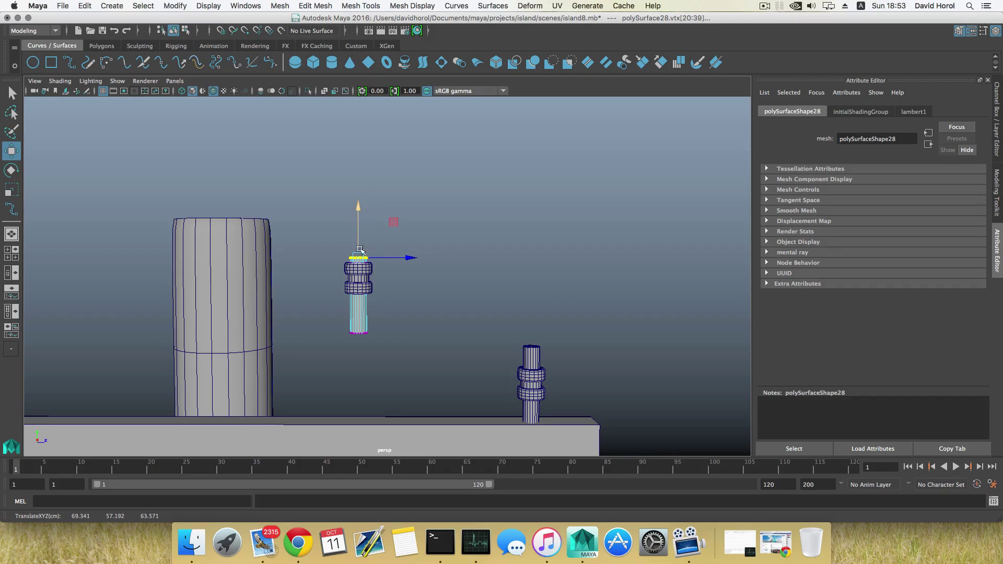
pyautogui.press('F8')
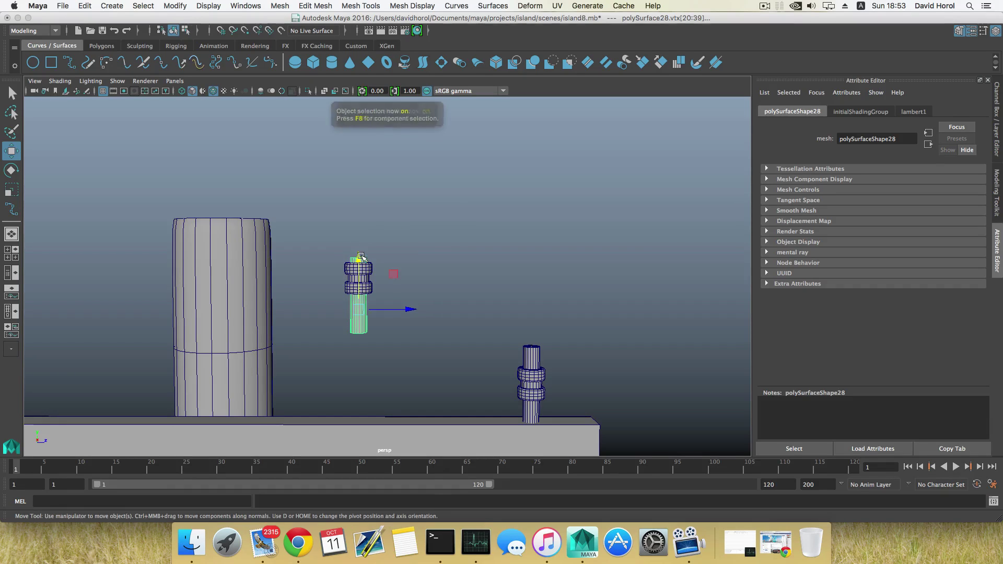
# - Combine the copied insulator's rod and rings into one mesh and center its pivot
pyautogui.click(362, 268)
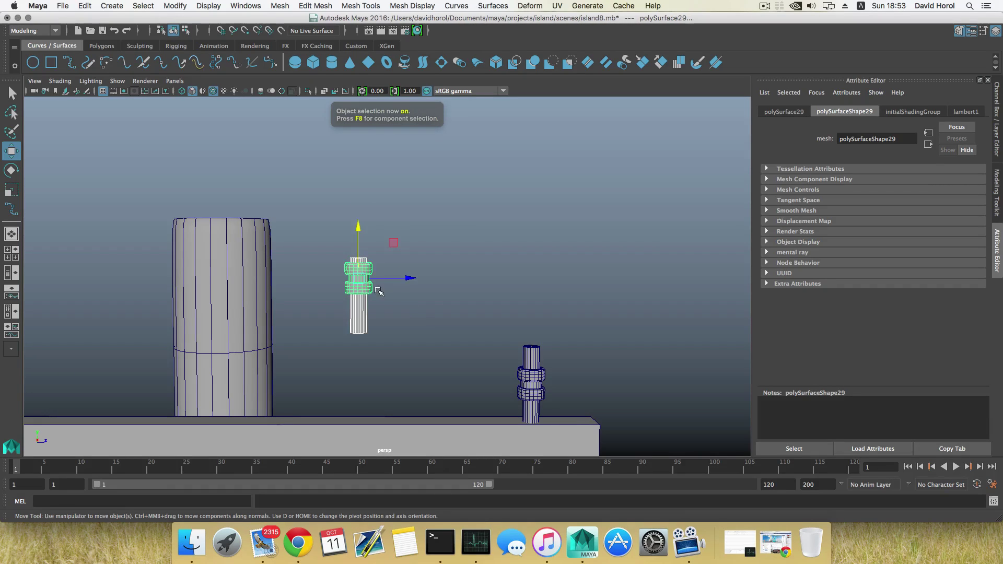
pyautogui.click(280, 6)
pyautogui.click(291, 44)
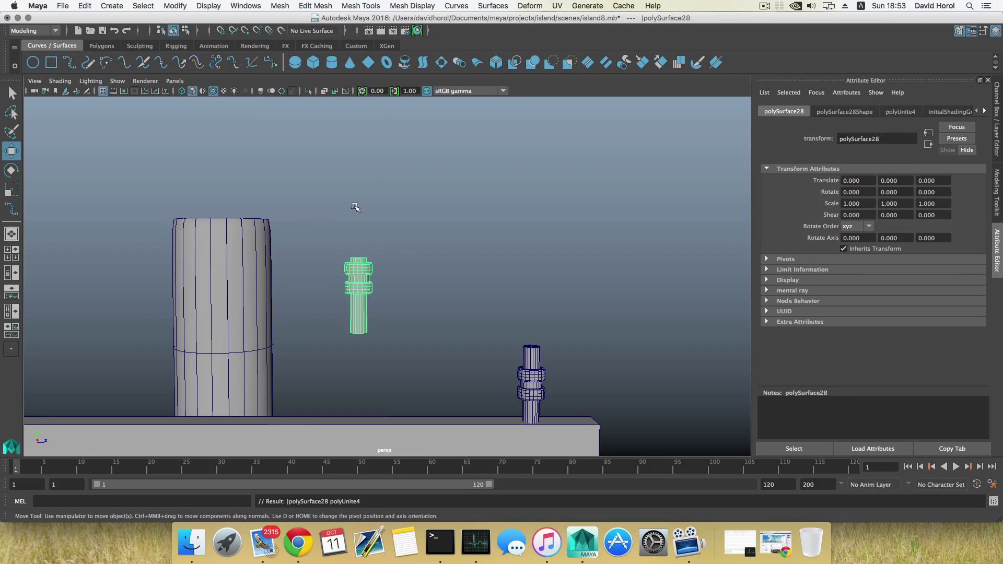
pyautogui.click(175, 6)
pyautogui.click(190, 70)
# - Rotate the combined insulator 90 degrees about X and shift it to X 1.338, against the side of the pole top
pyautogui.press('e')
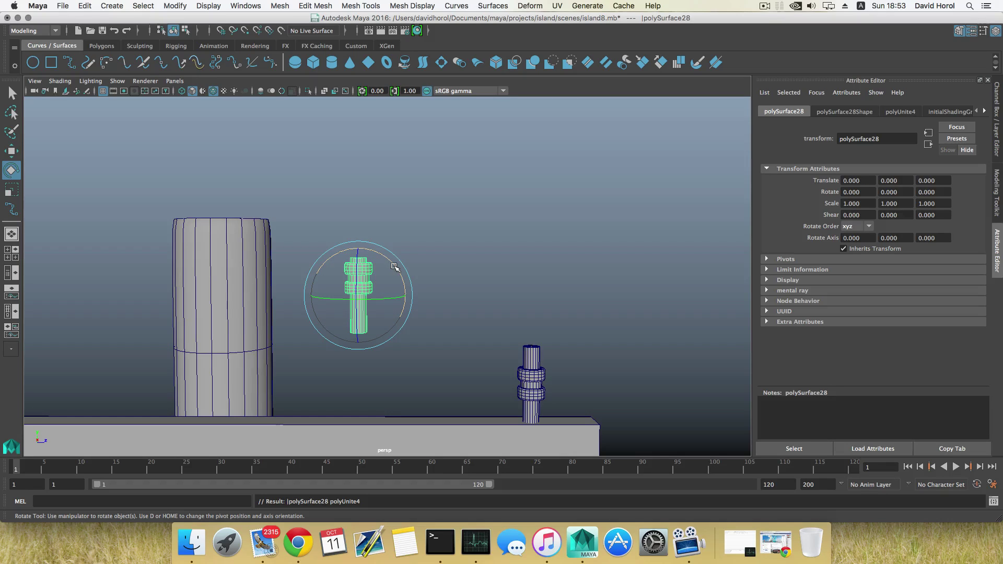
pyautogui.moveTo(395, 267); pyautogui.dragTo(277, 287)
pyautogui.press('w')
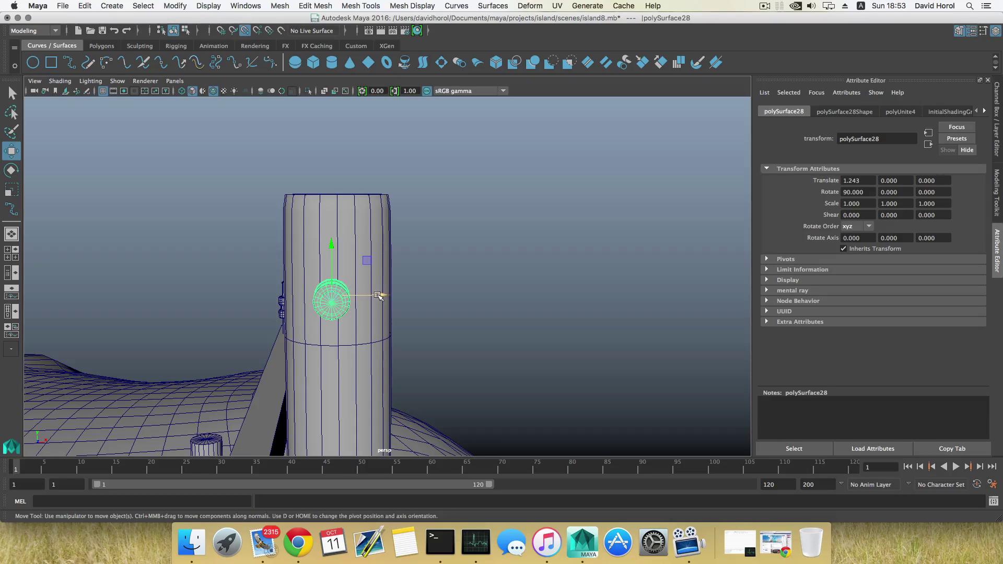
pyautogui.moveTo(380, 296)
pyautogui.mouseDown()
pyautogui.moveTo(440, 294)
pyautogui.moveTo(313, 295)
pyautogui.moveTo(387, 295)
pyautogui.mouseUp()
# - Duplicate the horizontal insulator and mount the copy on the pole's opposite side, with X rotation 270 and Z translation -4.359
pyautogui.keyDown('alt'); pyautogui.moveTo(328, 308); pyautogui.dragTo(416, 305); pyautogui.keyUp('alt')
pyautogui.hotkey('ctrl', 'd')
pyautogui.moveTo(475, 285); pyautogui.dragTo(310, 321)
pyautogui.press('e')
pyautogui.press('w')
pyautogui.moveTo(329, 286); pyautogui.dragTo(351, 287)
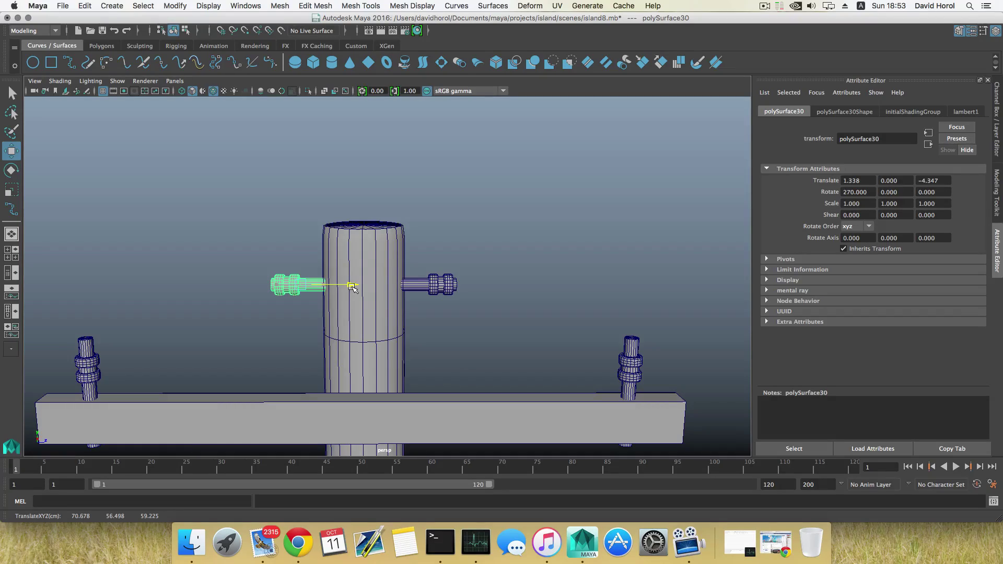
pyautogui.moveTo(351, 286); pyautogui.dragTo(329, 249)
# - Examine the utility pole from its base to the crossarm and insulators, and how it sits on the island
pyautogui.scroll(-5, 374, 306)
pyautogui.keyDown('alt'); pyautogui.moveTo(358, 375); pyautogui.dragTo(328, 295, button='middle'); pyautogui.keyUp('alt')
pyautogui.scroll(5, 441, 369)
pyautogui.keyDown('alt'); pyautogui.moveTo(402, 331); pyautogui.dragTo(400, 281, button='middle'); pyautogui.keyUp('alt')
pyautogui.keyDown('alt'); pyautogui.moveTo(400, 282); pyautogui.dragTo(376, 275, button='right'); pyautogui.keyUp('alt')
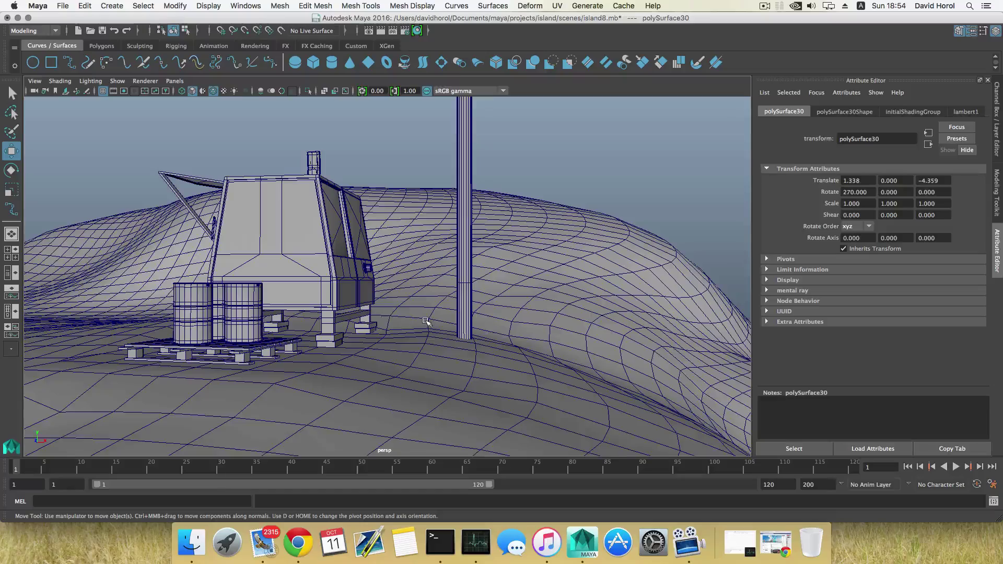
pyautogui.scroll(-4, 455, 156)
pyautogui.keyDown('alt'); pyautogui.moveTo(453, 203); pyautogui.dragTo(434, 370, button='middle'); pyautogui.keyUp('alt')
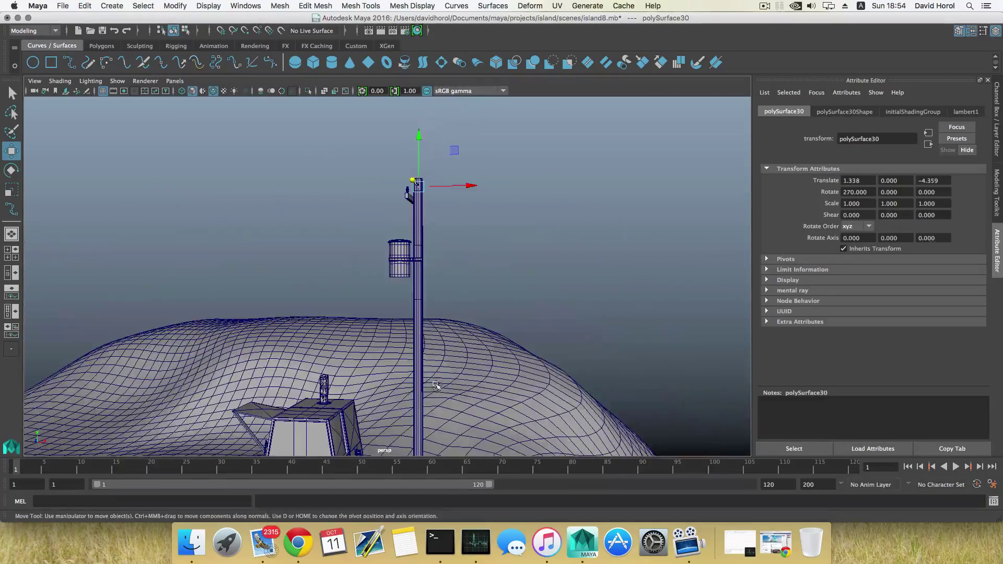
pyautogui.keyDown('alt'); pyautogui.moveTo(409, 284); pyautogui.dragTo(416, 287); pyautogui.keyUp('alt')
pyautogui.keyDown('alt'); pyautogui.moveTo(414, 285); pyautogui.dragTo(406, 336, button='middle'); pyautogui.keyUp('alt')
pyautogui.scroll(5, 406, 337)
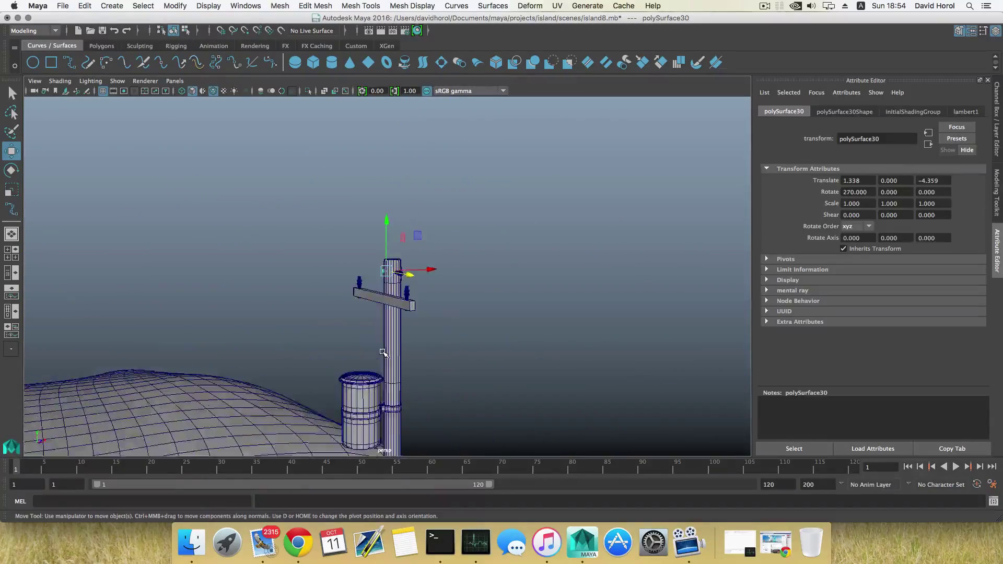
pyautogui.scroll(3, 386, 312)
pyautogui.keyDown('alt'); pyautogui.moveTo(393, 306); pyautogui.dragTo(460, 288); pyautogui.keyUp('alt')
pyautogui.keyDown('alt'); pyautogui.moveTo(151, 352); pyautogui.dragTo(279, 319, button='middle'); pyautogui.keyUp('alt')
pyautogui.keyDown('alt'); pyautogui.moveTo(280, 320); pyautogui.dragTo(189, 305); pyautogui.keyUp('alt')
pyautogui.scroll(-4, 209, 317)
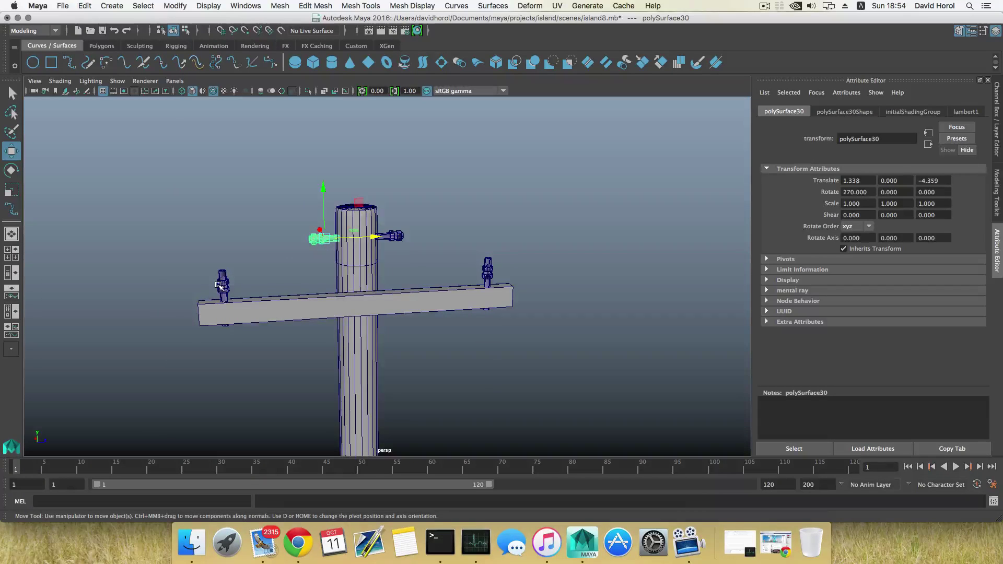
pyautogui.scroll(-6, 208, 293)
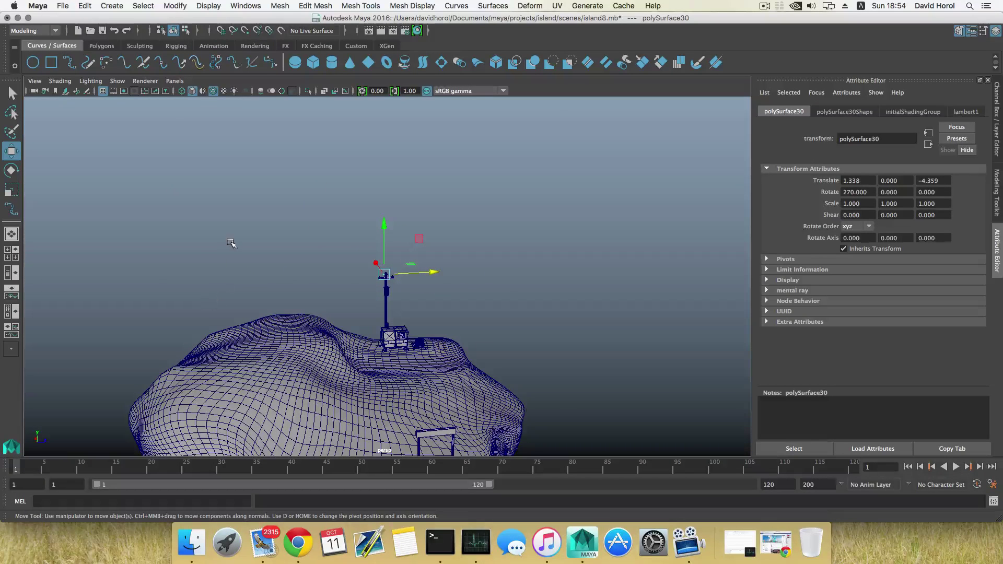
# - Select all parts of the utility pole, including crossarm, insulators and transformer, and duplicate them
pyautogui.scroll(5, 292, 305)
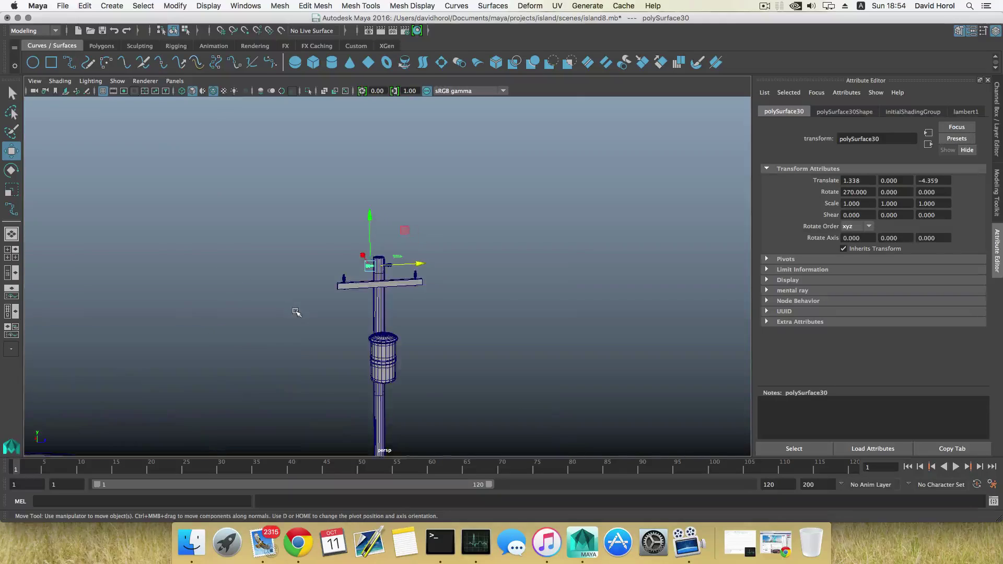
pyautogui.moveTo(308, 228); pyautogui.dragTo(393, 358)
pyautogui.scroll(-3, 415, 361)
pyautogui.press('super+d')
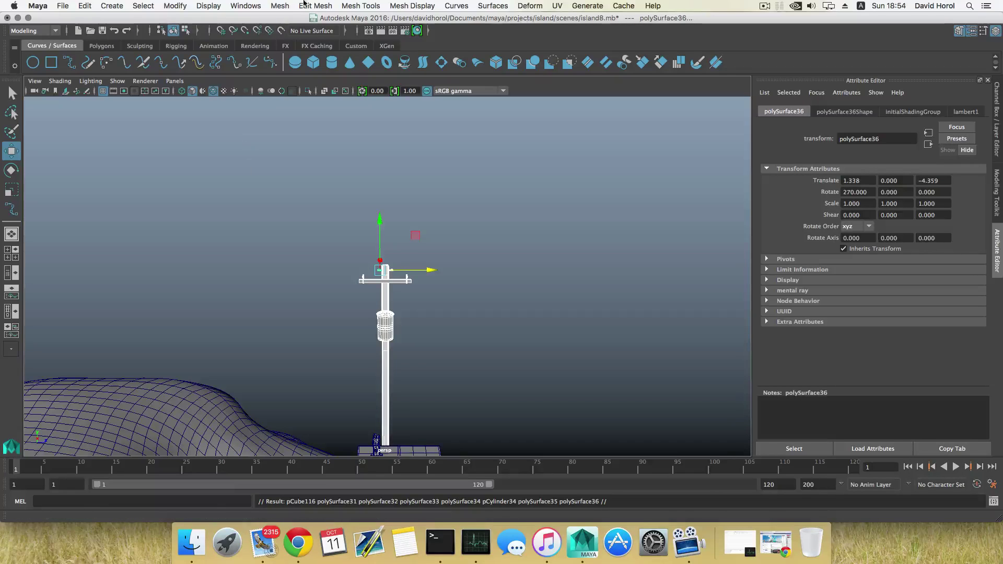
# - Combine the duplicated pole parts into a single mesh and center its pivot
pyautogui.click(281, 4)
pyautogui.click(301, 45)
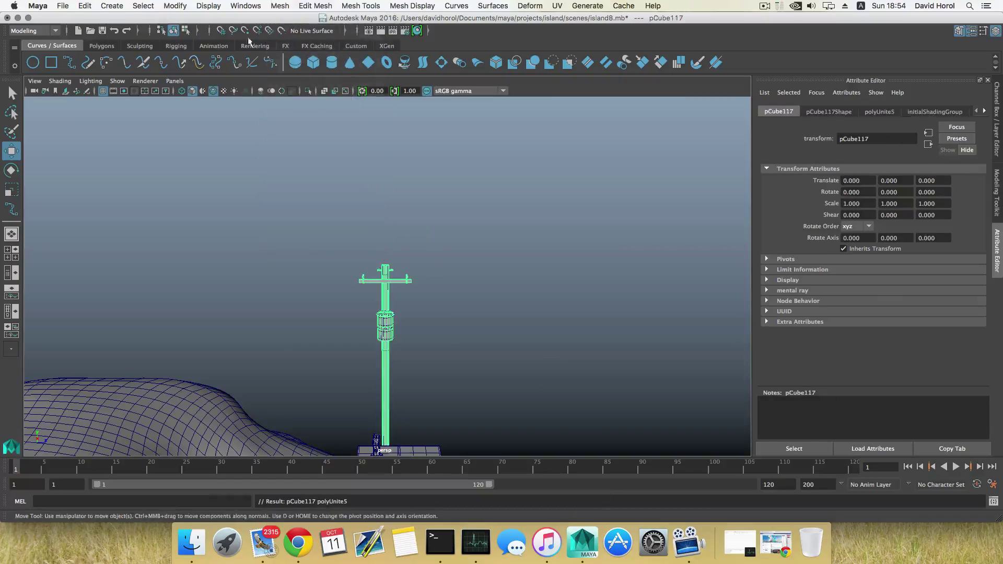
pyautogui.click(175, 5)
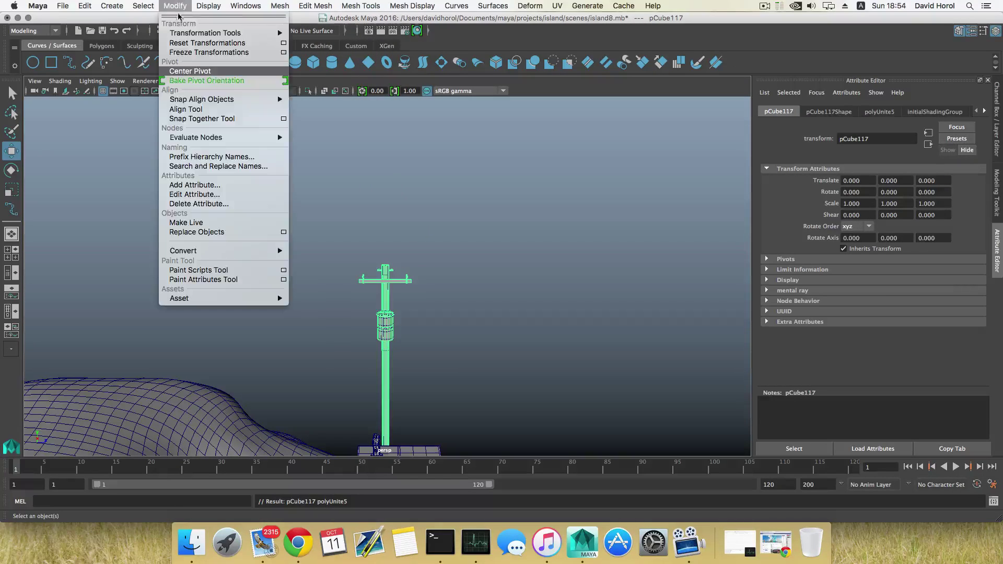
pyautogui.click(190, 72)
# - Move the combined pole copy to Z -96.867 and raise it to Y 26.227 so it stands on the hill
pyautogui.moveTo(437, 382); pyautogui.dragTo(98, 379)
pyautogui.keyDown('alt'); pyautogui.moveTo(138, 377); pyautogui.dragTo(421, 359, button='middle'); pyautogui.keyUp('alt')
pyautogui.keyDown('alt'); pyautogui.moveTo(421, 358); pyautogui.dragTo(389, 319); pyautogui.keyUp('alt')
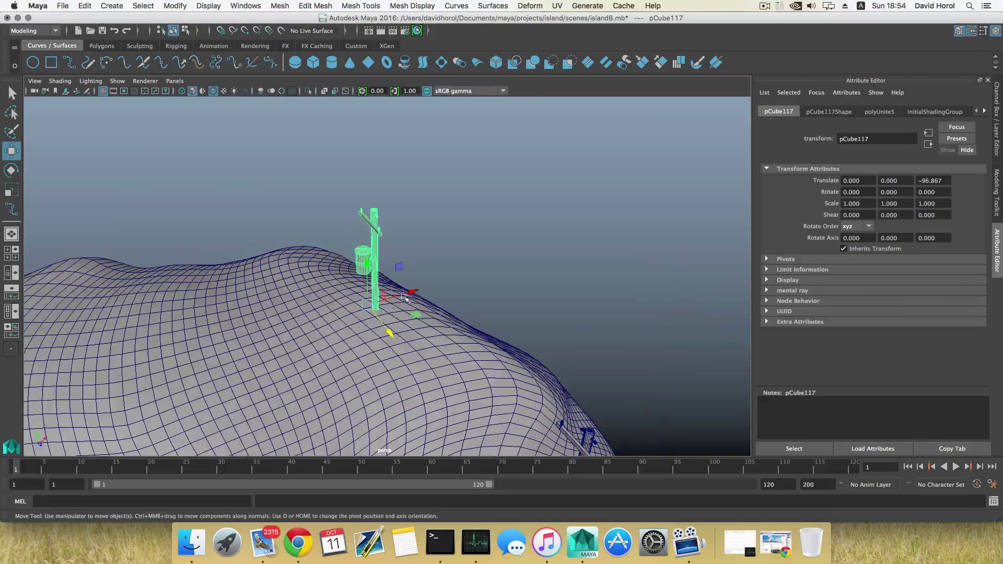
pyautogui.moveTo(364, 276); pyautogui.dragTo(368, 191)
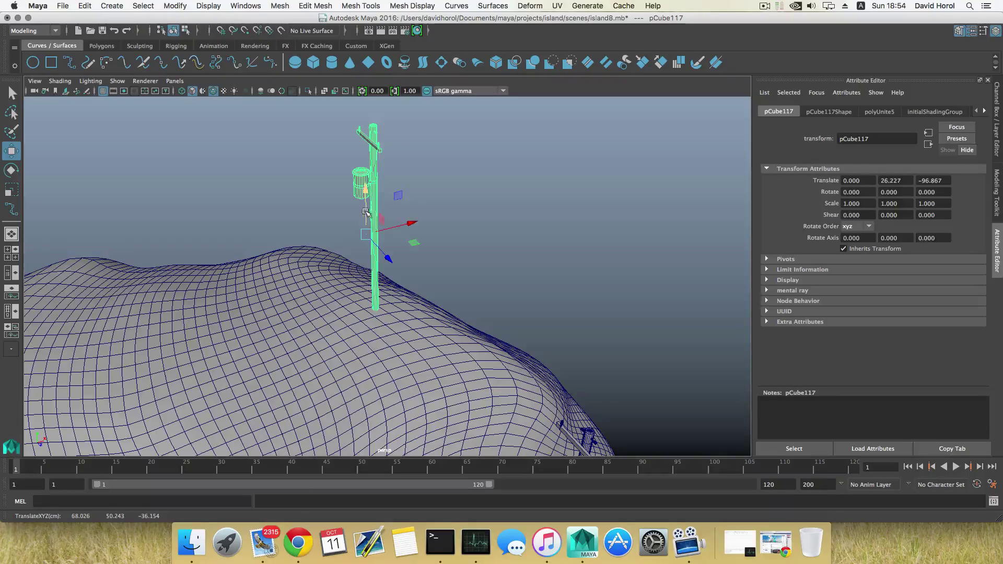
# - Rotate the second pole 33.817 degrees about Y and reposition it on the hill at Y 21.916, Z -133.806
pyautogui.press('e')
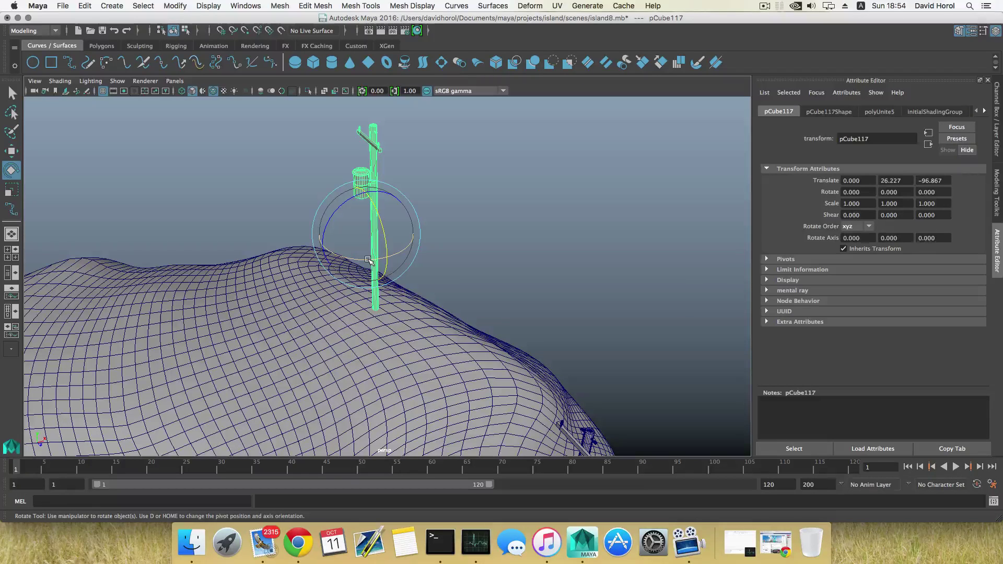
pyautogui.scroll(-5, 368, 260)
pyautogui.scroll(7, 378, 273)
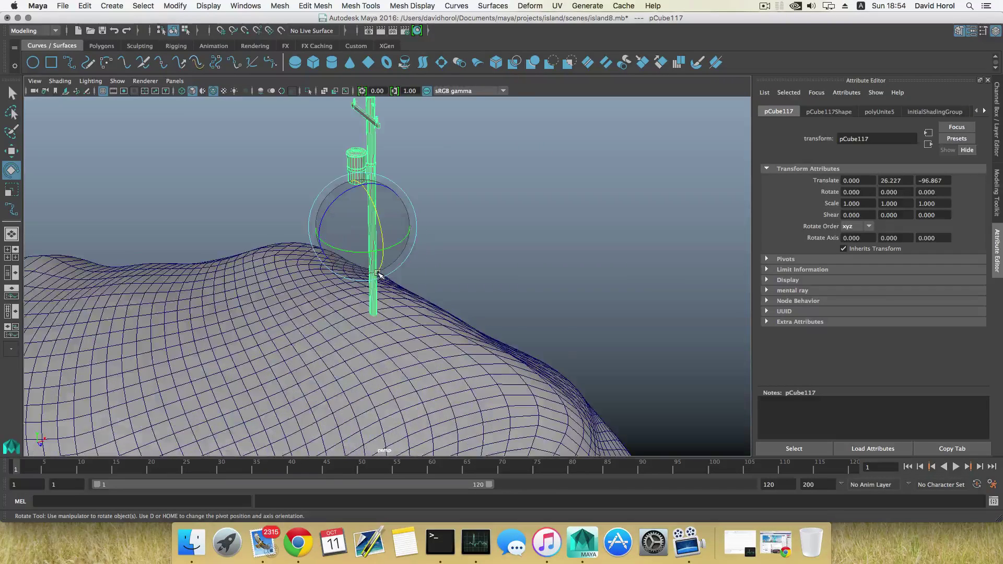
pyautogui.scroll(-5, 378, 274)
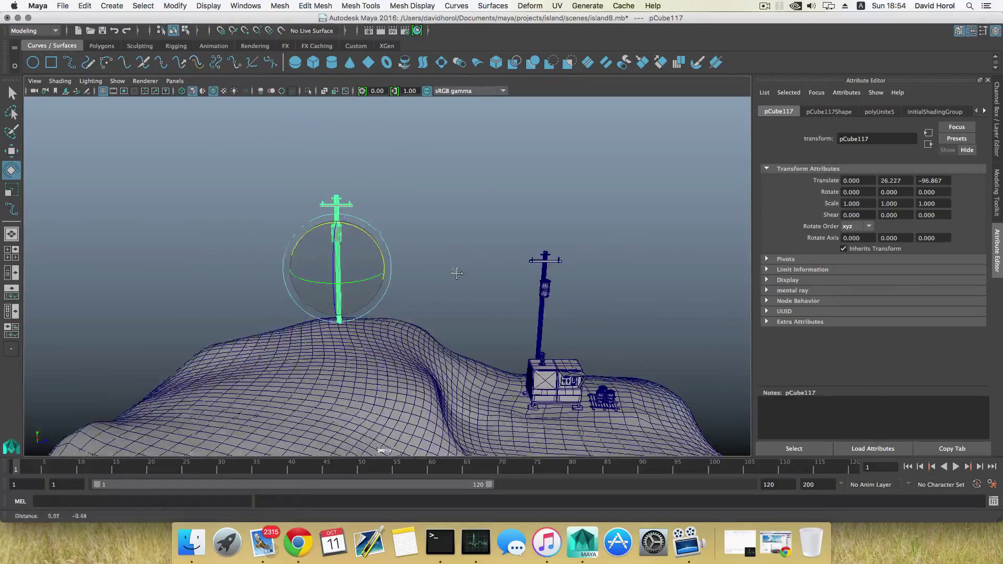
pyautogui.keyDown('alt'); pyautogui.moveTo(428, 259); pyautogui.dragTo(365, 224, button='middle'); pyautogui.keyUp('alt')
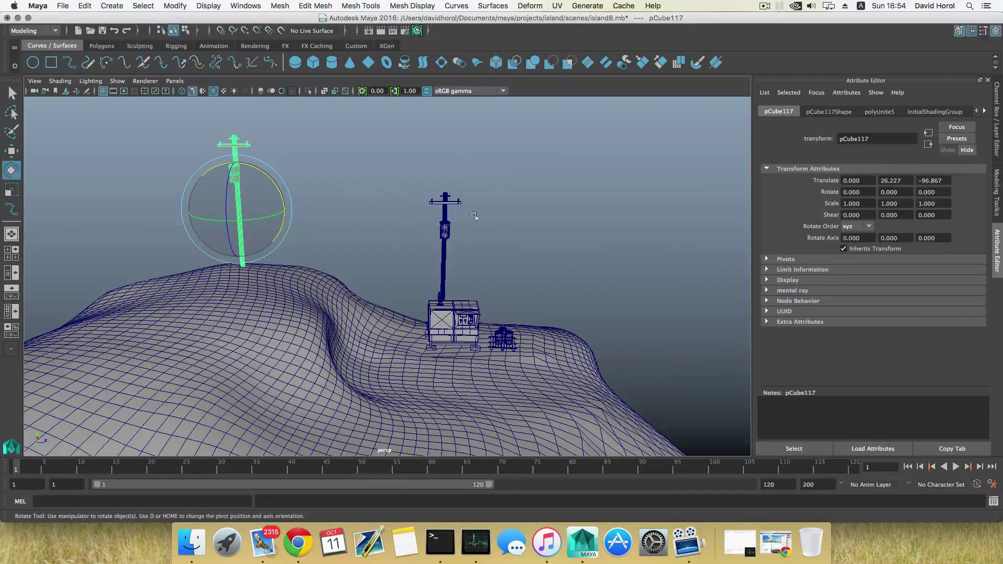
pyautogui.keyDown('alt'); pyautogui.moveTo(296, 239); pyautogui.dragTo(369, 287, button='middle'); pyautogui.keyUp('alt')
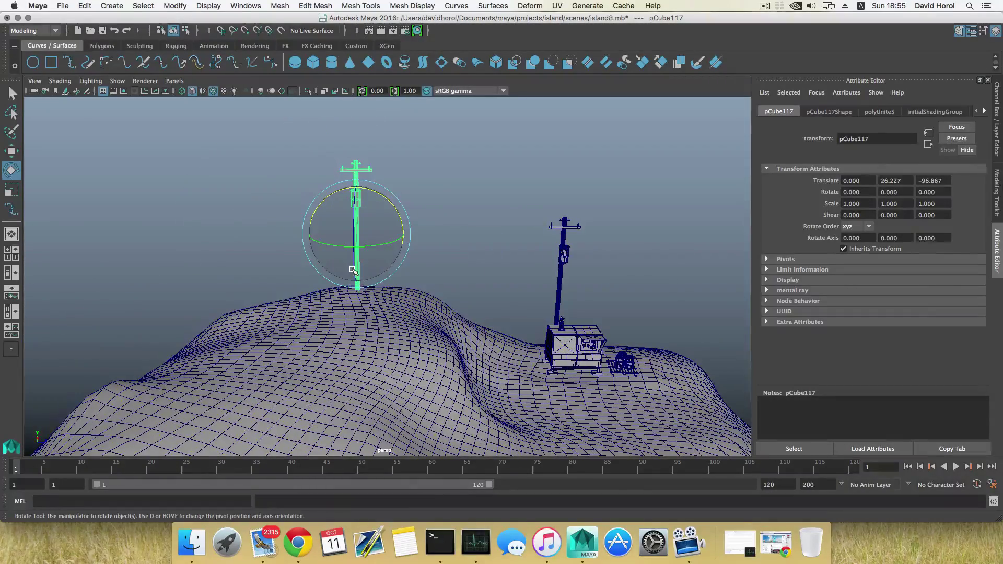
pyautogui.keyDown('alt'); pyautogui.moveTo(380, 286); pyautogui.dragTo(299, 278); pyautogui.keyUp('alt')
pyautogui.keyDown('alt'); pyautogui.moveTo(300, 277); pyautogui.dragTo(517, 314, button='right'); pyautogui.keyUp('alt')
pyautogui.keyDown('alt'); pyautogui.moveTo(380, 243); pyautogui.dragTo(403, 300, button='middle'); pyautogui.keyUp('alt')
pyautogui.press('w')
pyautogui.moveTo(381, 249)
pyautogui.mouseDown()
pyautogui.moveTo(399, 246)
pyautogui.moveTo(291, 240)
pyautogui.moveTo(165, 275)
pyautogui.moveTo(358, 274)
pyautogui.moveTo(380, 262)
pyautogui.mouseUp()
pyautogui.press('e')
pyautogui.press('w')
pyautogui.moveTo(348, 208); pyautogui.dragTo(344, 224)
# - Shift the second pole to X -11.931 and Z -138.219 on the hill
pyautogui.keyDown('alt'); pyautogui.moveTo(347, 315); pyautogui.dragTo(329, 316, button='right'); pyautogui.keyUp('alt')
pyautogui.keyDown('alt'); pyautogui.moveTo(329, 316); pyautogui.dragTo(425, 304); pyautogui.keyUp('alt')
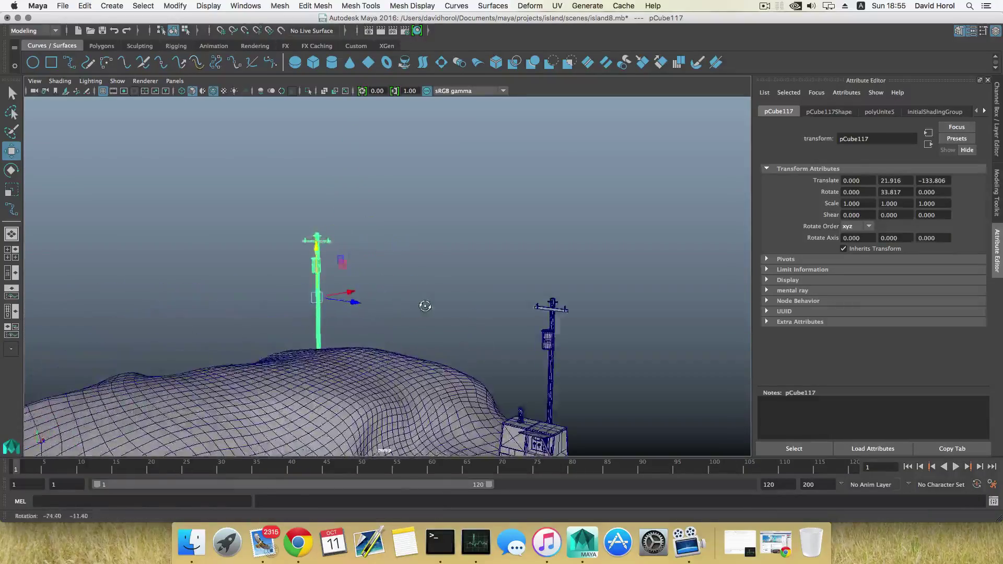
pyautogui.keyDown('alt'); pyautogui.moveTo(425, 304); pyautogui.dragTo(302, 319, button='right'); pyautogui.keyUp('alt')
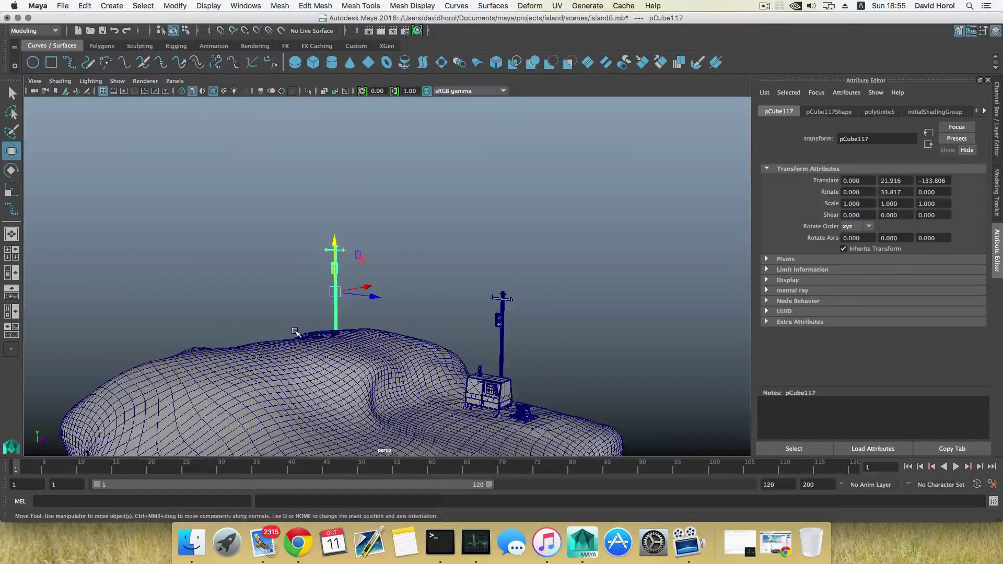
pyautogui.keyDown('alt'); pyautogui.moveTo(295, 332); pyautogui.dragTo(237, 329); pyautogui.keyUp('alt')
pyautogui.keyDown('alt'); pyautogui.moveTo(332, 306); pyautogui.dragTo(335, 327, button='middle'); pyautogui.keyUp('alt')
pyautogui.keyDown('alt'); pyautogui.moveTo(335, 326); pyautogui.dragTo(439, 331); pyautogui.keyUp('alt')
pyautogui.keyDown('alt'); pyautogui.moveTo(438, 331); pyautogui.dragTo(398, 288, button='middle'); pyautogui.keyUp('alt')
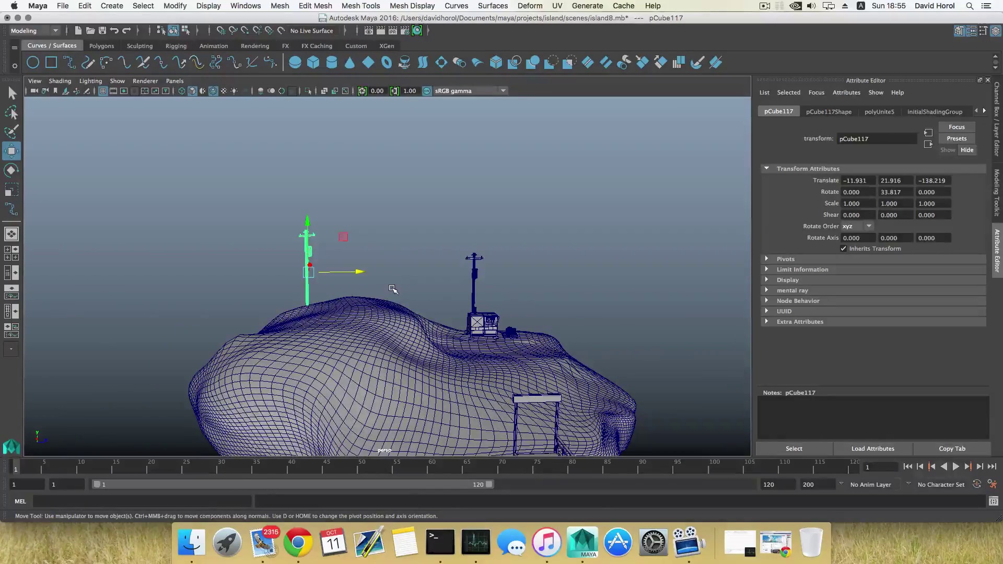
# - Duplicate the hilltop pole and move the copy off the island to X -276.866, Z 105.768
pyautogui.scroll(4, 389, 292)
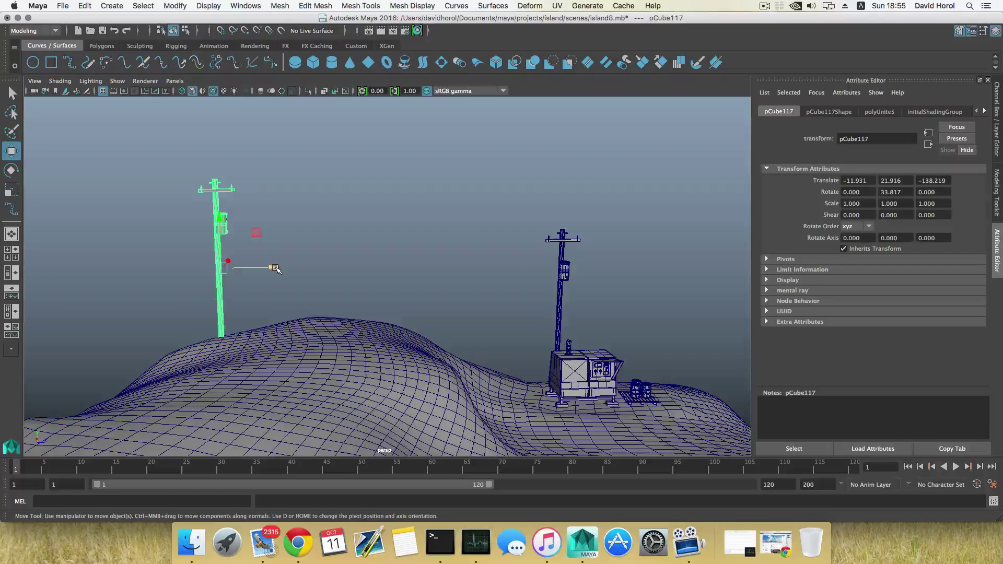
pyautogui.press('super+d')
pyautogui.moveTo(275, 267); pyautogui.dragTo(302, 274)
pyautogui.scroll(-5, 465, 284)
pyautogui.moveTo(233, 283); pyautogui.dragTo(81, 375)
# - Position the third pole on the shore beside the pier at X -208.067, Y -19.342, Z 34.134
pyautogui.keyDown('alt'); pyautogui.moveTo(180, 379); pyautogui.dragTo(516, 277); pyautogui.keyUp('alt')
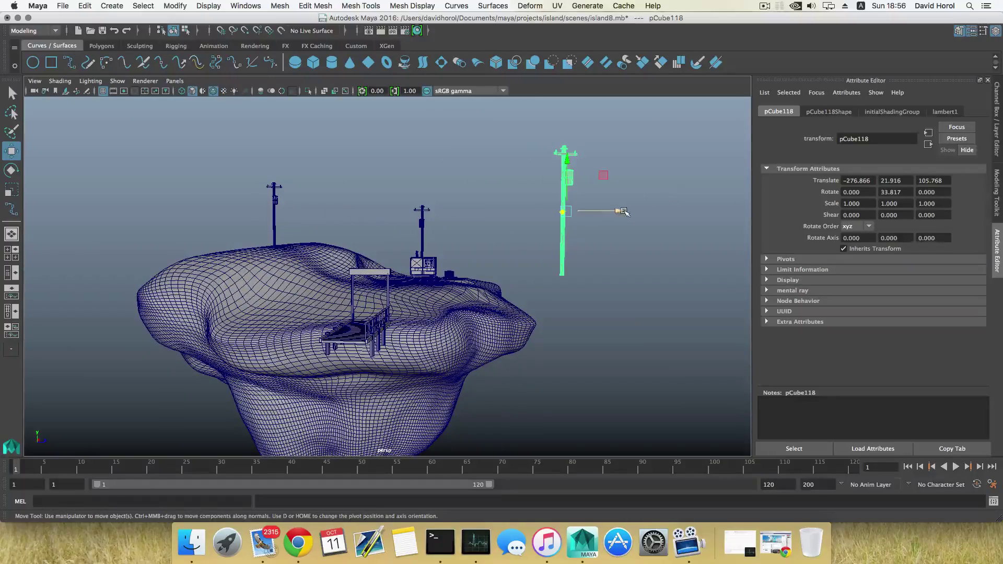
pyautogui.moveTo(623, 211); pyautogui.dragTo(486, 211)
pyautogui.moveTo(430, 158); pyautogui.dragTo(430, 255)
pyautogui.keyDown('alt'); pyautogui.moveTo(430, 255); pyautogui.dragTo(308, 266); pyautogui.keyUp('alt')
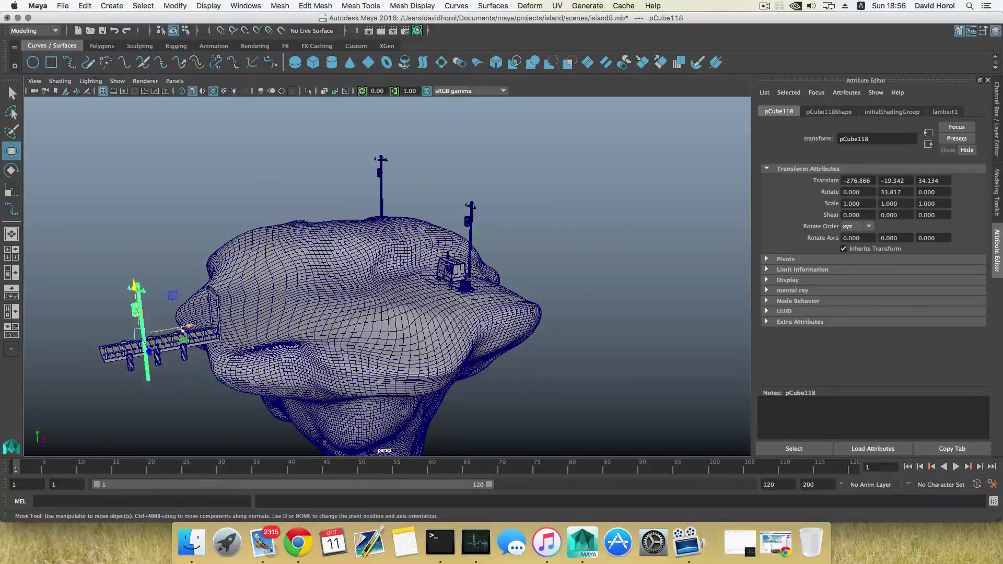
pyautogui.moveTo(181, 328); pyautogui.dragTo(280, 309)
pyautogui.keyDown('alt'); pyautogui.moveTo(228, 366); pyautogui.dragTo(302, 361); pyautogui.keyUp('alt')
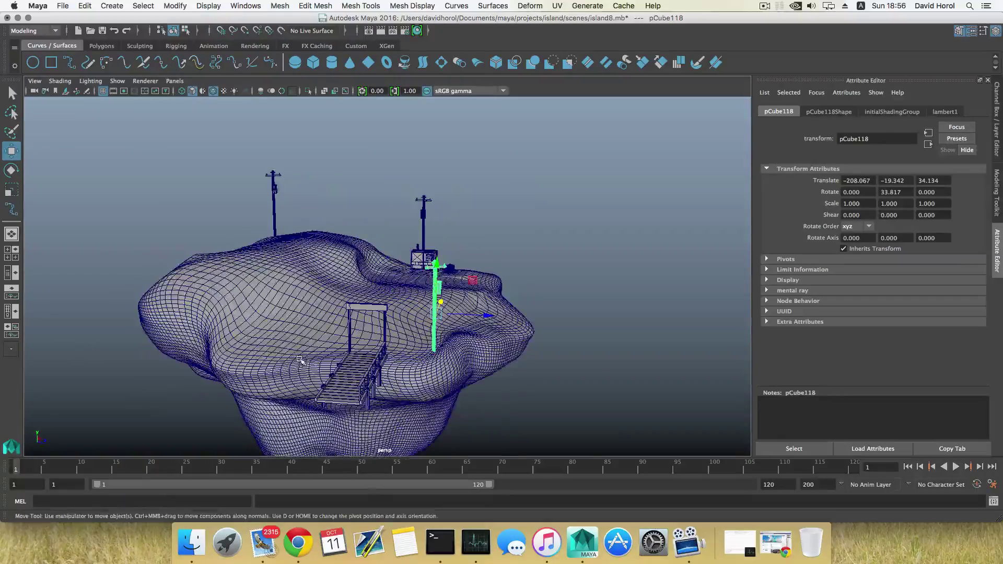
# - Examine the three utility poles and their placement relative to the cabin and the pier
pyautogui.scroll(10, 381, 322)
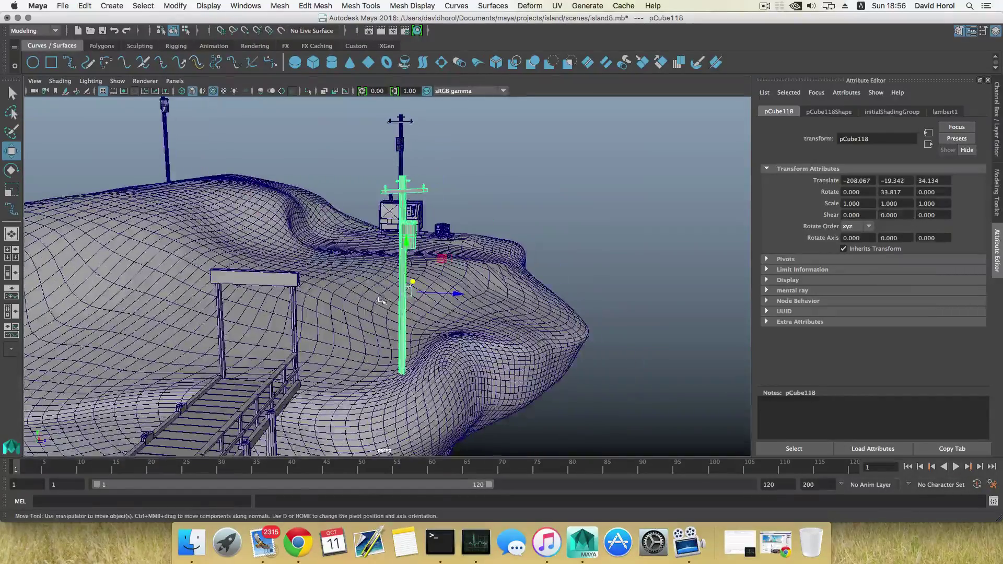
pyautogui.keyDown('alt'); pyautogui.moveTo(383, 301); pyautogui.dragTo(410, 297); pyautogui.keyUp('alt')
pyautogui.keyDown('alt'); pyautogui.moveTo(480, 201); pyautogui.dragTo(472, 300, button='middle'); pyautogui.keyUp('alt')
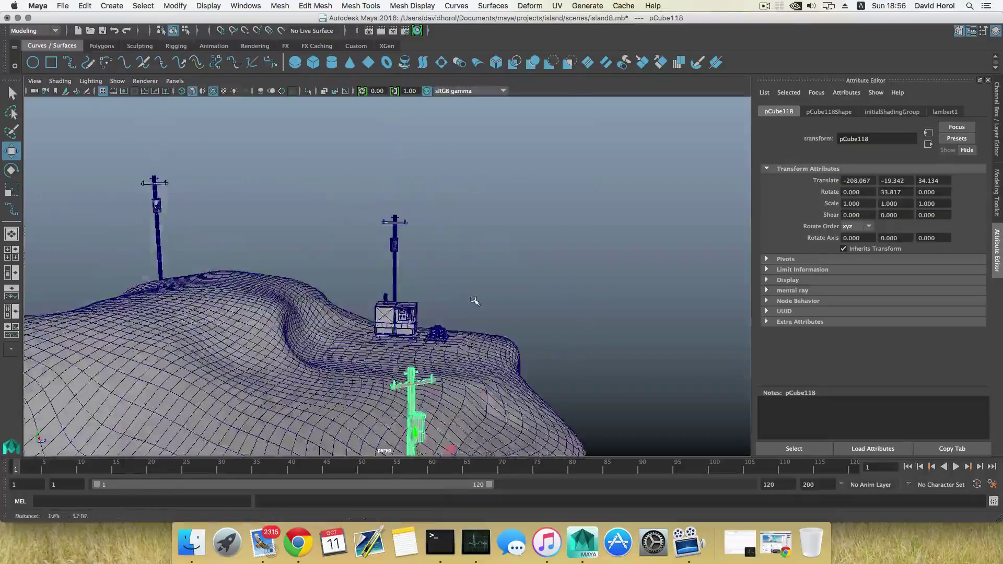
pyautogui.keyDown('alt'); pyautogui.moveTo(472, 300); pyautogui.dragTo(324, 308); pyautogui.keyUp('alt')
pyautogui.keyDown('alt'); pyautogui.moveTo(449, 335); pyautogui.dragTo(350, 292, button='middle'); pyautogui.keyUp('alt')
pyautogui.scroll(3, 285, 291)
pyautogui.scroll(4, 286, 291)
pyautogui.scroll(3, 349, 292)
pyautogui.keyDown('alt'); pyautogui.moveTo(347, 301); pyautogui.dragTo(345, 278); pyautogui.keyUp('alt')
pyautogui.scroll(-6, 345, 282)
# - Select the small round connector on the cabin's side wall and examine it up close
pyautogui.click(319, 305)
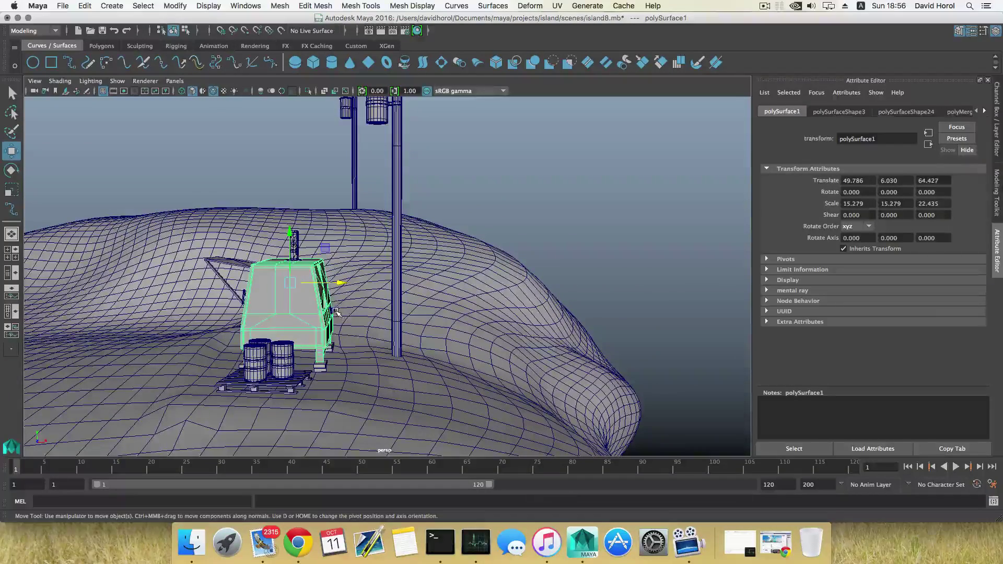
pyautogui.click(337, 312)
pyautogui.keyDown('alt'); pyautogui.moveTo(337, 312); pyautogui.dragTo(334, 319); pyautogui.keyUp('alt')
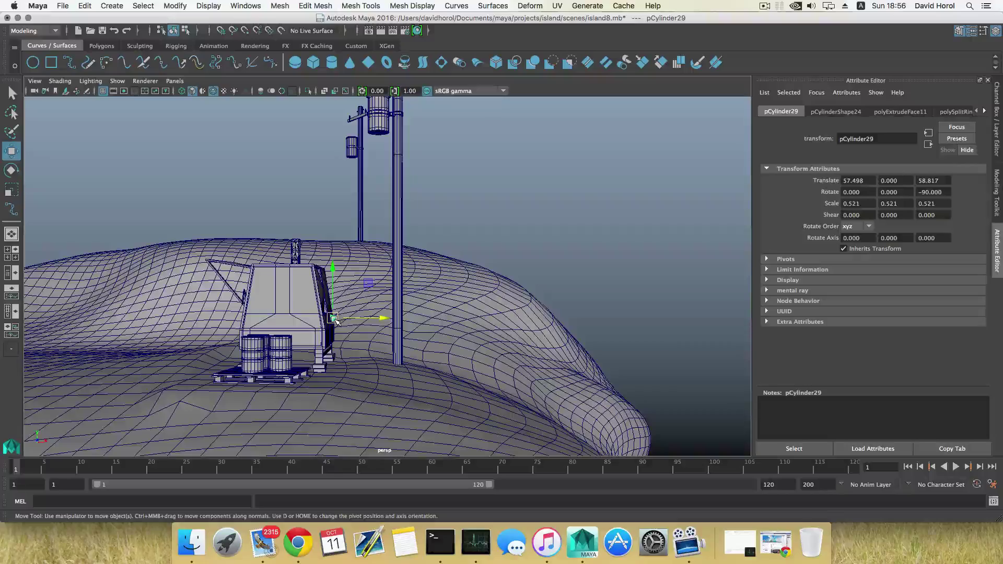
pyautogui.scroll(6, 335, 322)
pyautogui.keyDown('alt'); pyautogui.moveTo(338, 351); pyautogui.dragTo(370, 313, button='middle'); pyautogui.keyUp('alt')
pyautogui.scroll(4, 370, 314)
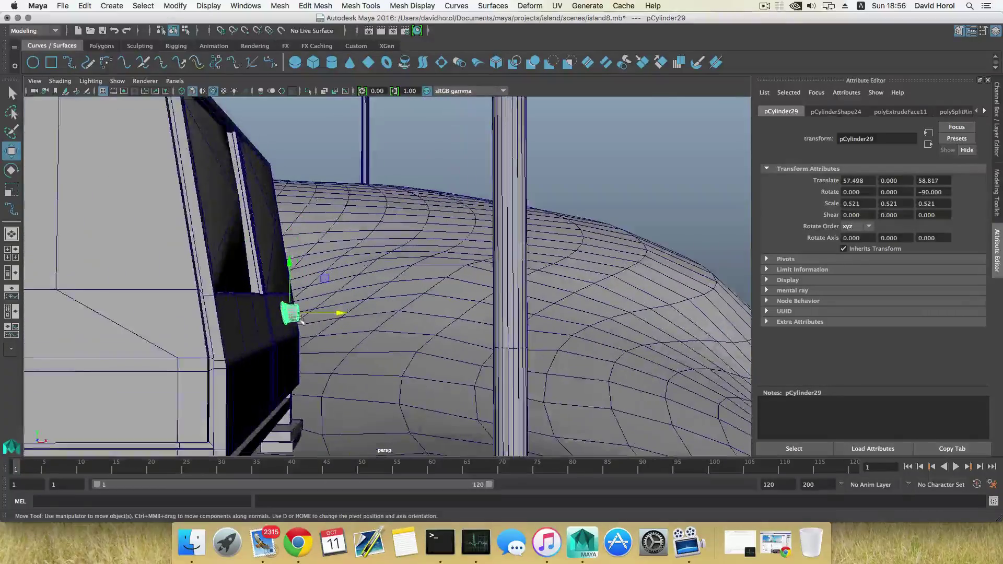
pyautogui.scroll(-5, 318, 345)
pyautogui.scroll(-2, 415, 321)
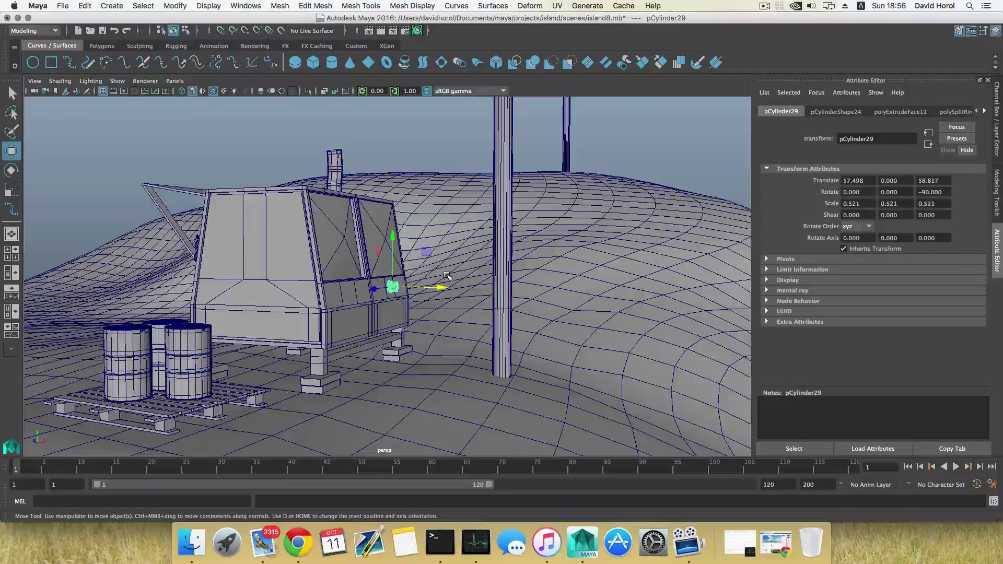
# - Examine the crossarm and insulators at the head of the pole beside the cabin
pyautogui.scroll(-10, 441, 285)
pyautogui.scroll(8, 434, 290)
pyautogui.keyDown('alt'); pyautogui.moveTo(434, 290); pyautogui.dragTo(397, 355, button='middle'); pyautogui.keyUp('alt')
pyautogui.keyDown('alt'); pyautogui.moveTo(444, 256); pyautogui.dragTo(324, 253); pyautogui.keyUp('alt')
pyautogui.scroll(6, 419, 199)
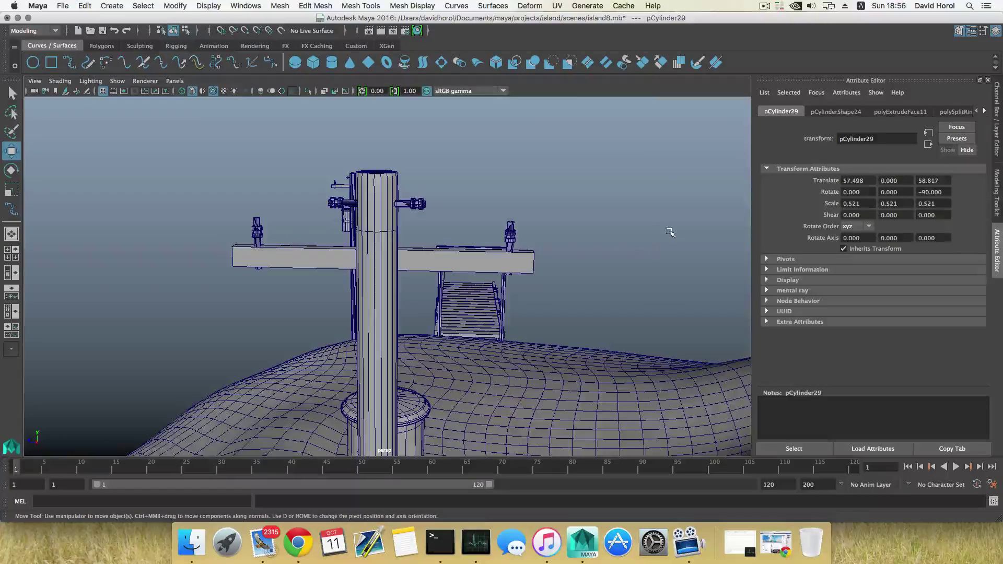
pyautogui.scroll(-5, 671, 237)
pyautogui.scroll(-5, 672, 243)
# - Examine the gap between the pole beside the cabin and the connector on the cabin's side wall
pyautogui.scroll(8, 414, 336)
pyautogui.keyDown('alt'); pyautogui.moveTo(413, 344); pyautogui.dragTo(383, 194, button='middle'); pyautogui.keyUp('alt')
pyautogui.keyDown('alt'); pyautogui.moveTo(382, 195); pyautogui.dragTo(544, 209); pyautogui.keyUp('alt')
pyautogui.keyDown('alt'); pyautogui.moveTo(444, 449); pyautogui.dragTo(447, 269, button='middle'); pyautogui.keyUp('alt')
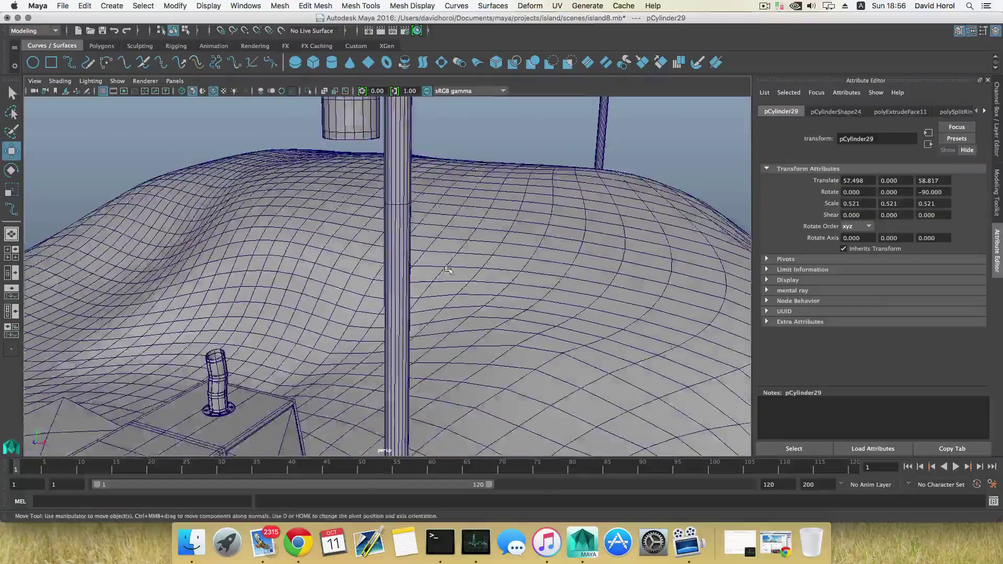
pyautogui.scroll(-4, 448, 269)
pyautogui.keyDown('alt'); pyautogui.moveTo(360, 308); pyautogui.dragTo(401, 289); pyautogui.keyUp('alt')
pyautogui.keyDown('alt'); pyautogui.moveTo(401, 289); pyautogui.dragTo(383, 208, button='middle'); pyautogui.keyUp('alt')
pyautogui.scroll(5, 383, 207)
pyautogui.keyDown('alt'); pyautogui.moveTo(376, 279); pyautogui.dragTo(492, 207, button='middle'); pyautogui.keyUp('alt')
pyautogui.keyDown('alt'); pyautogui.moveTo(492, 208); pyautogui.dragTo(452, 209); pyautogui.keyUp('alt')
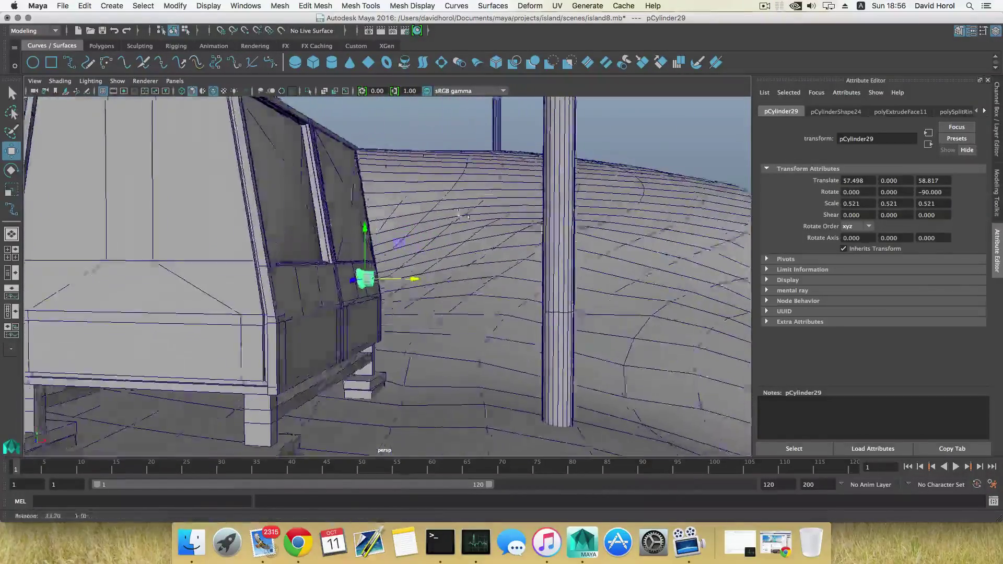
pyautogui.scroll(-5, 505, 188)
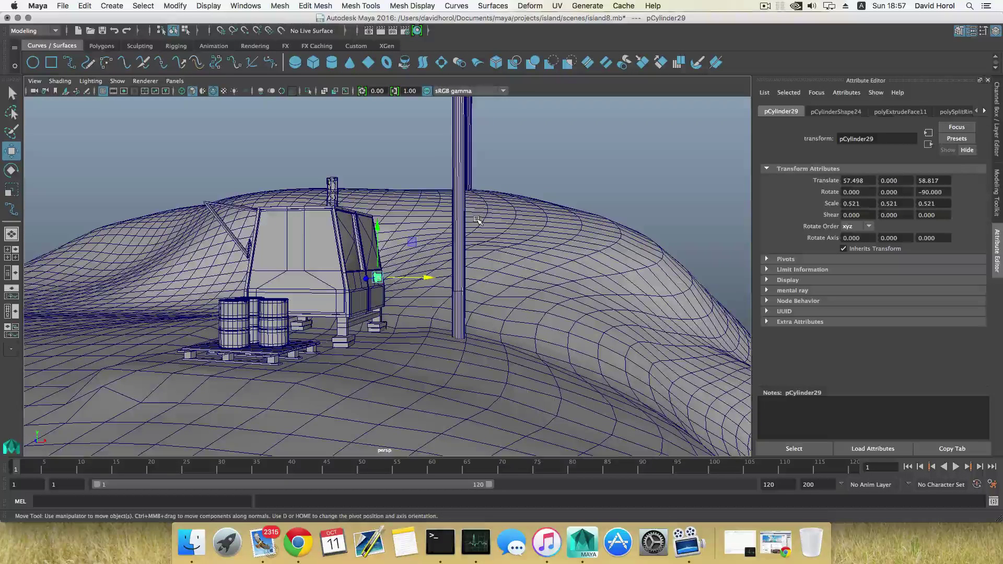
# - Switch to a four-view layout framed on the cabin in the orthographic views and start the EP Curve tool
pyautogui.click(11, 258)
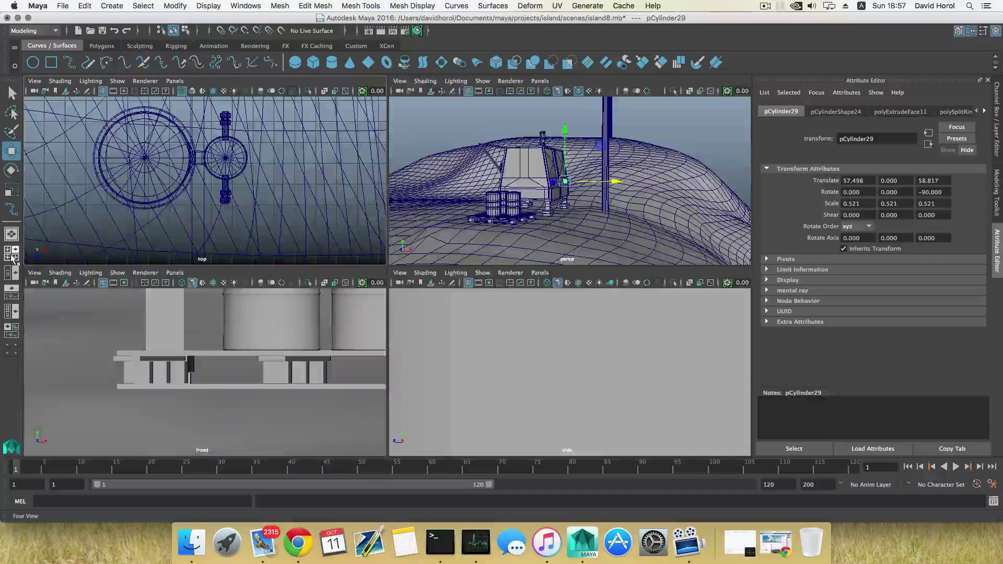
pyautogui.scroll(-6, 314, 253)
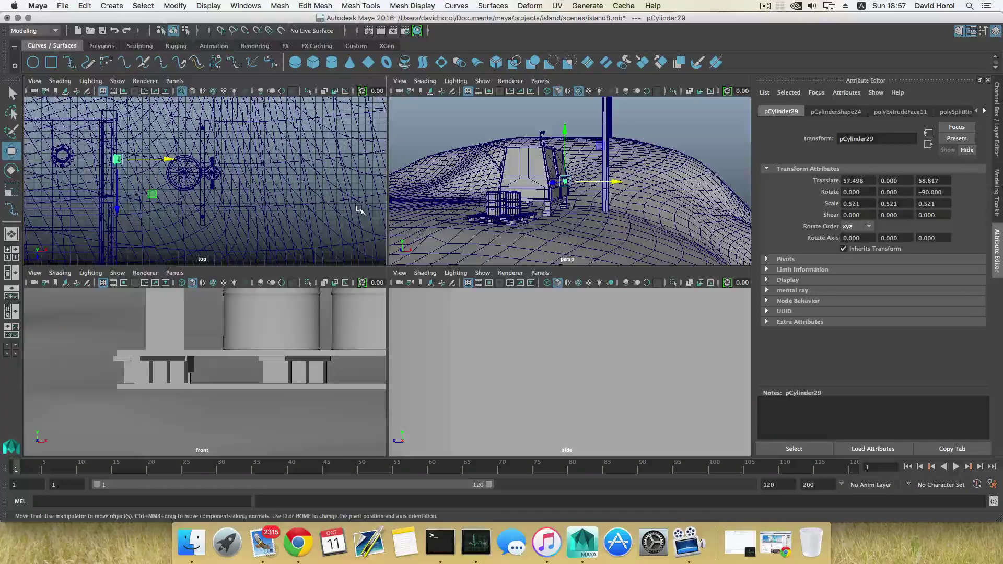
pyautogui.scroll(-4, 285, 335)
pyautogui.scroll(-6, 286, 335)
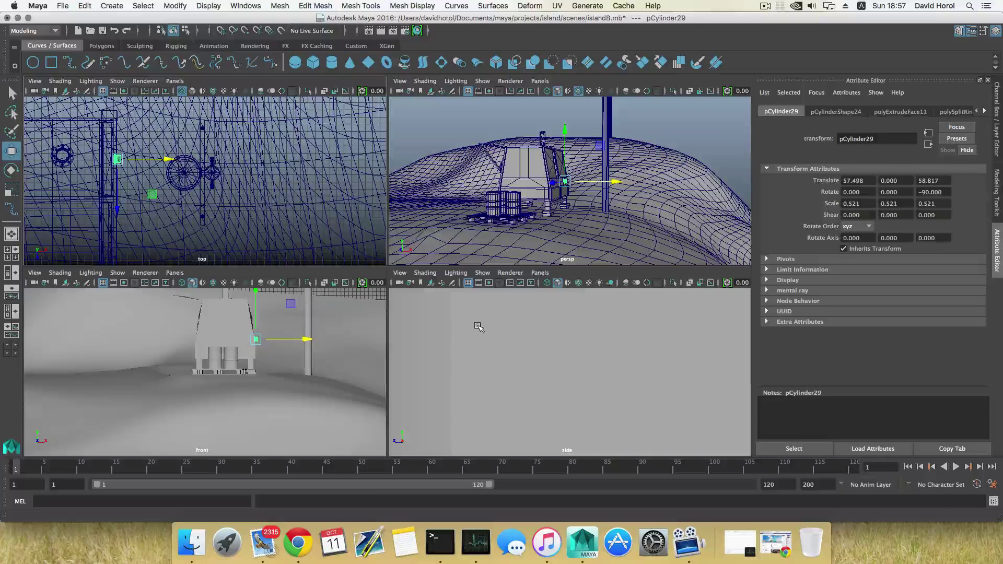
pyautogui.scroll(-5, 478, 327)
pyautogui.scroll(-5, 479, 327)
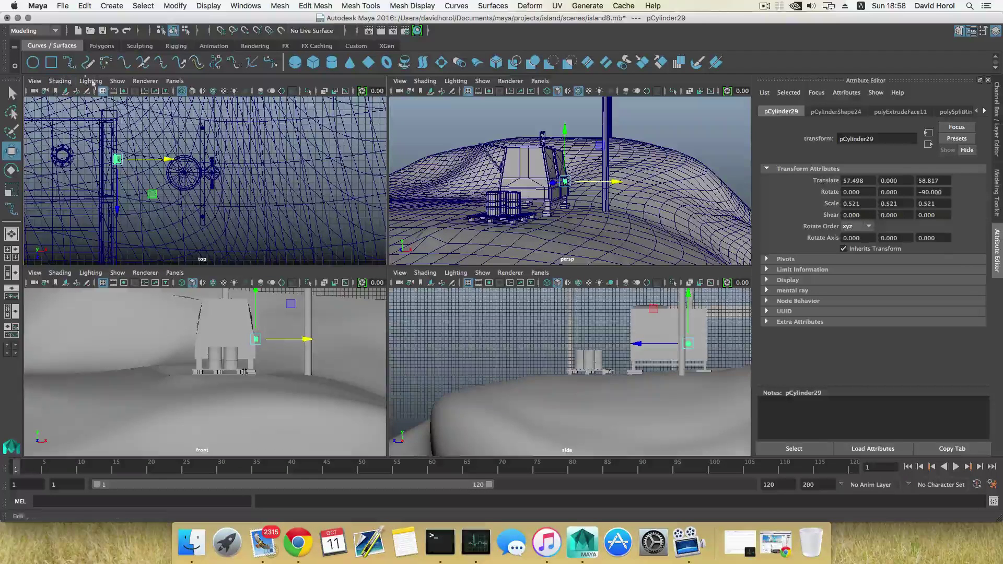
pyautogui.click(69, 63)
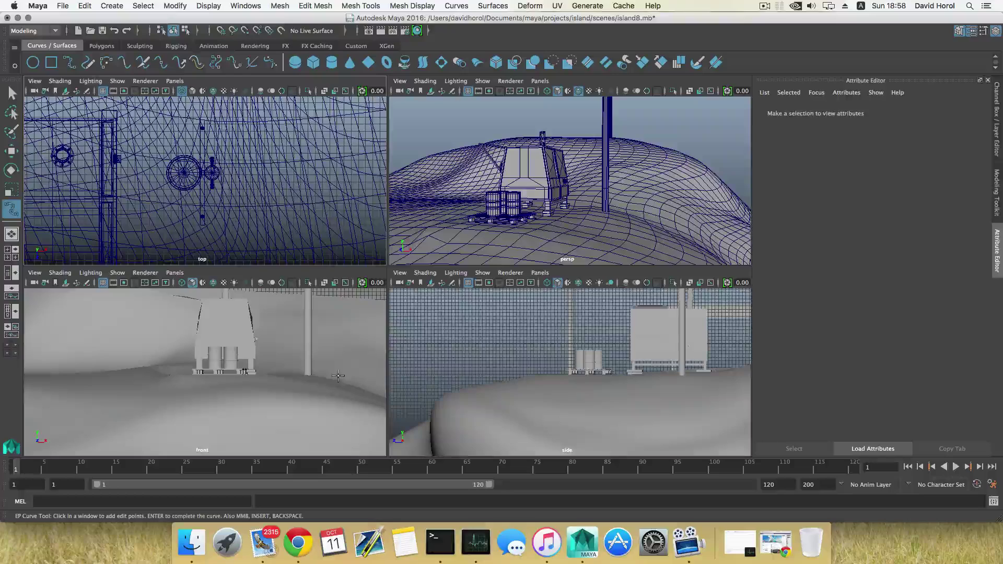
# - Try to start the cable curve at the connector's centre in a wireframe side view
pyautogui.press('space')
pyautogui.scroll(5, 412, 333)
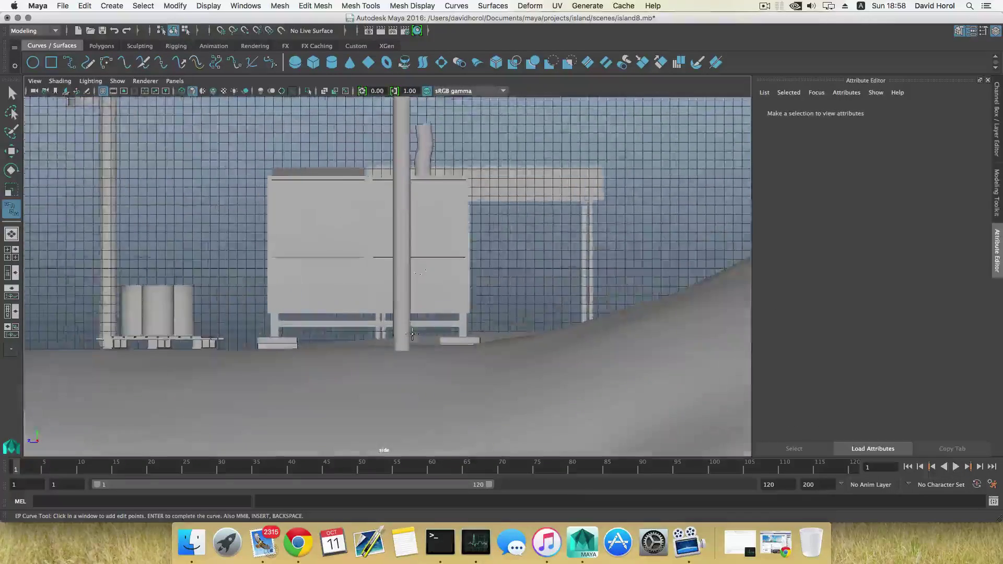
pyautogui.scroll(8, 412, 333)
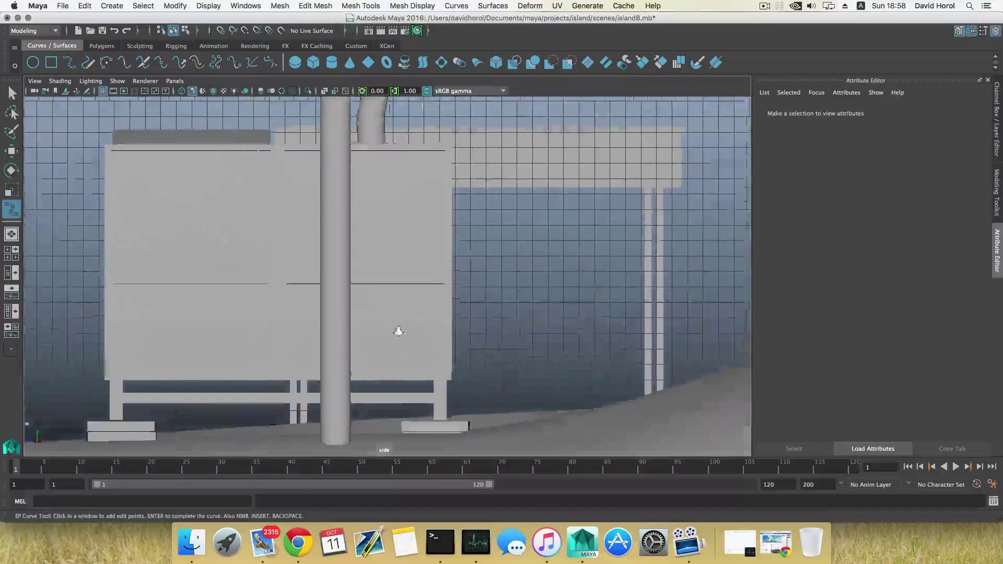
pyautogui.scroll(8, 396, 334)
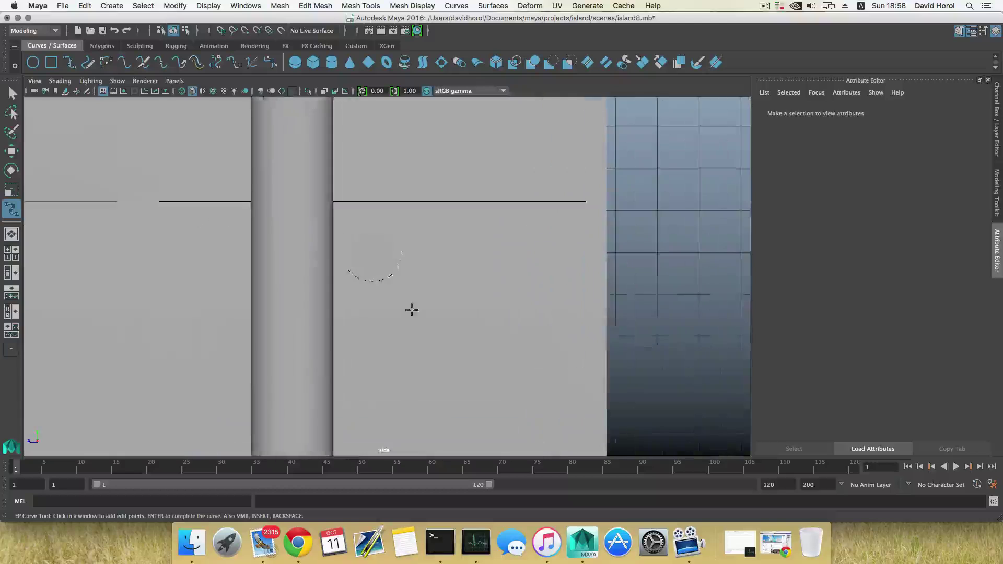
pyautogui.scroll(3, 410, 308)
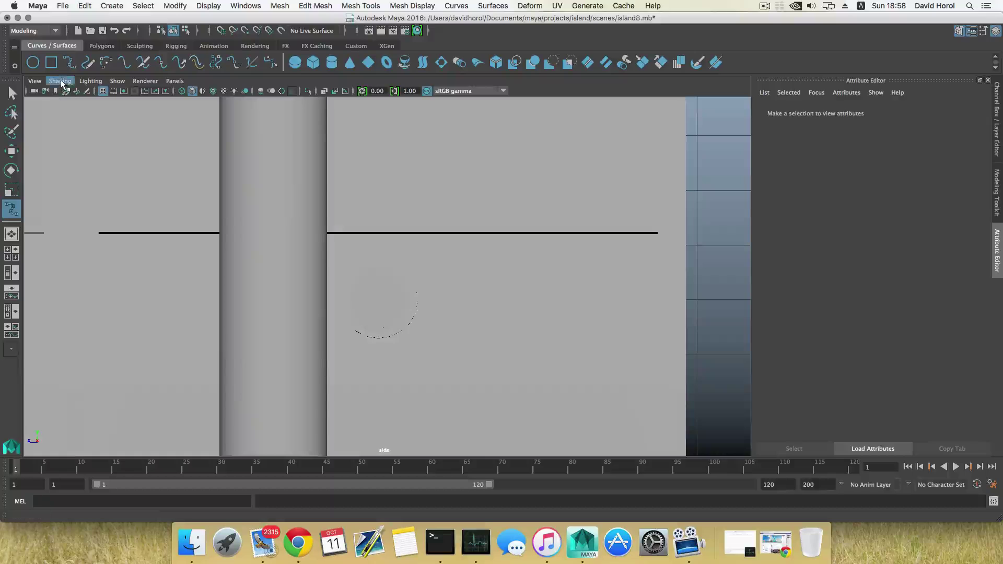
pyautogui.press('4')
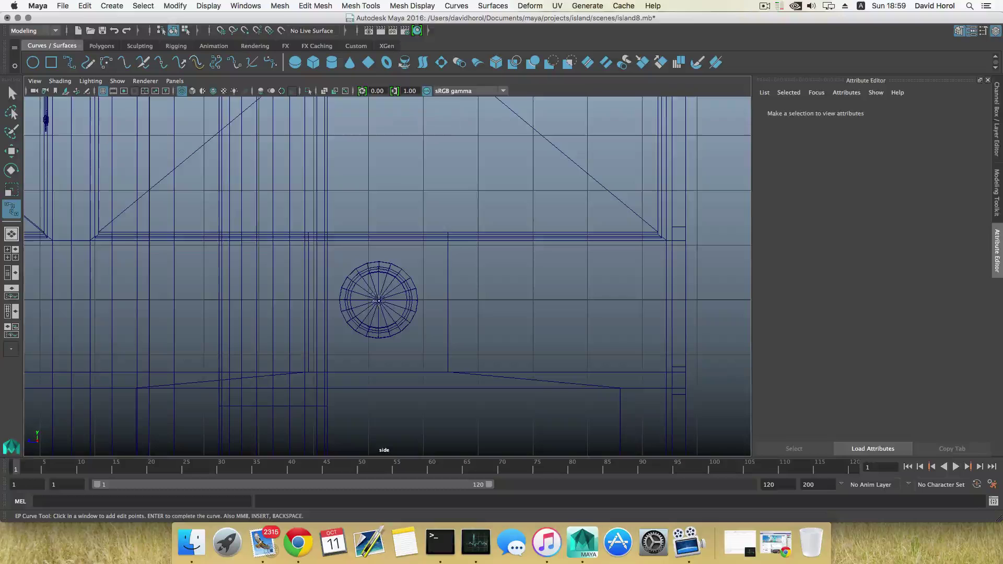
pyautogui.click(379, 300)
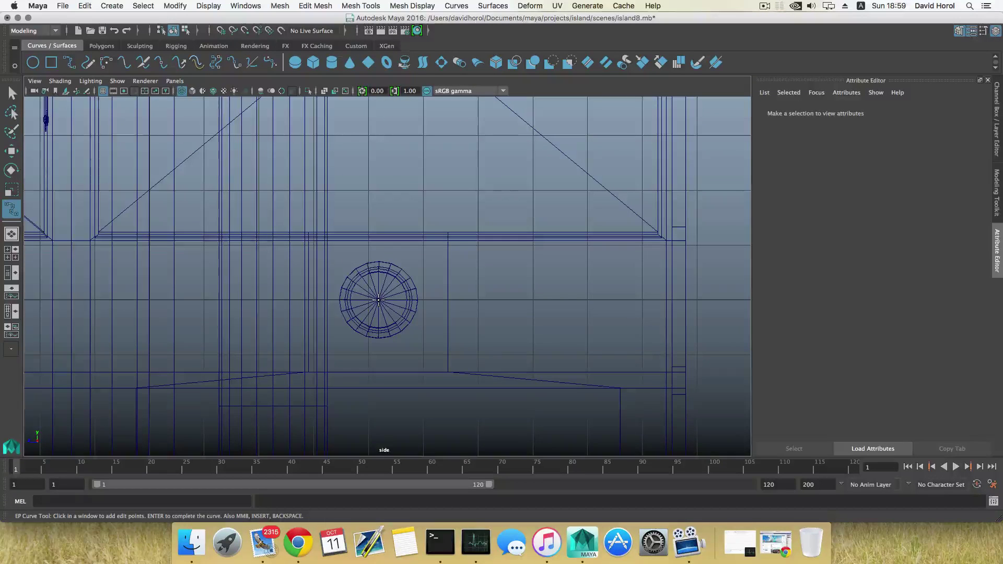
pyautogui.click(372, 324)
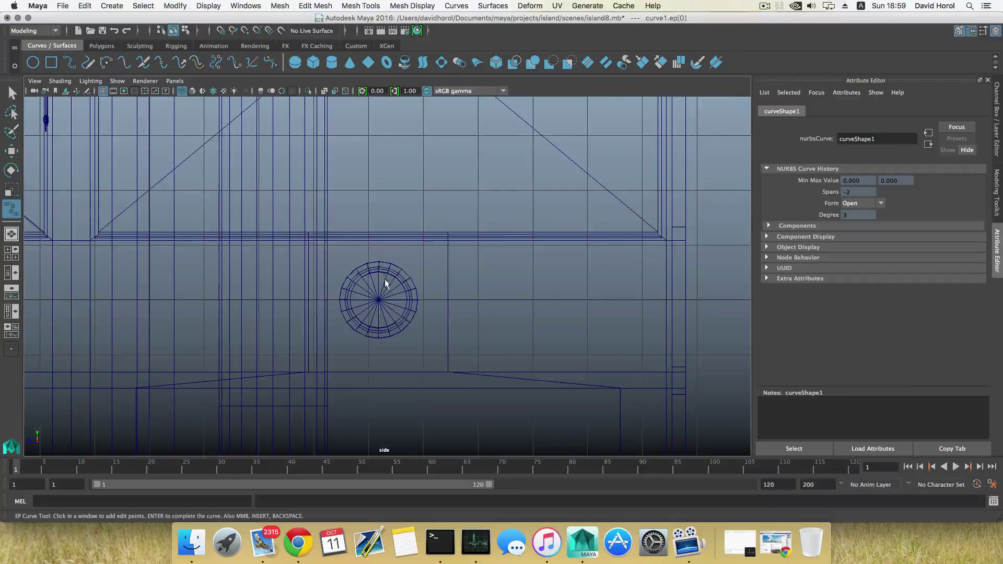
# - Check the curve's start point in the top view and undo it
pyautogui.press('space')
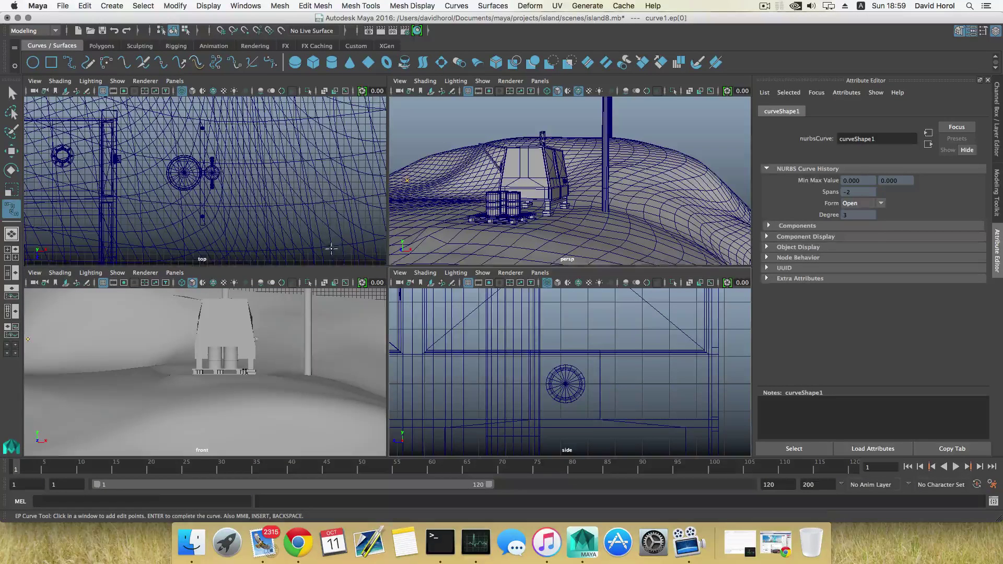
pyautogui.scroll(-3, 263, 207)
pyautogui.scroll(-4, 263, 207)
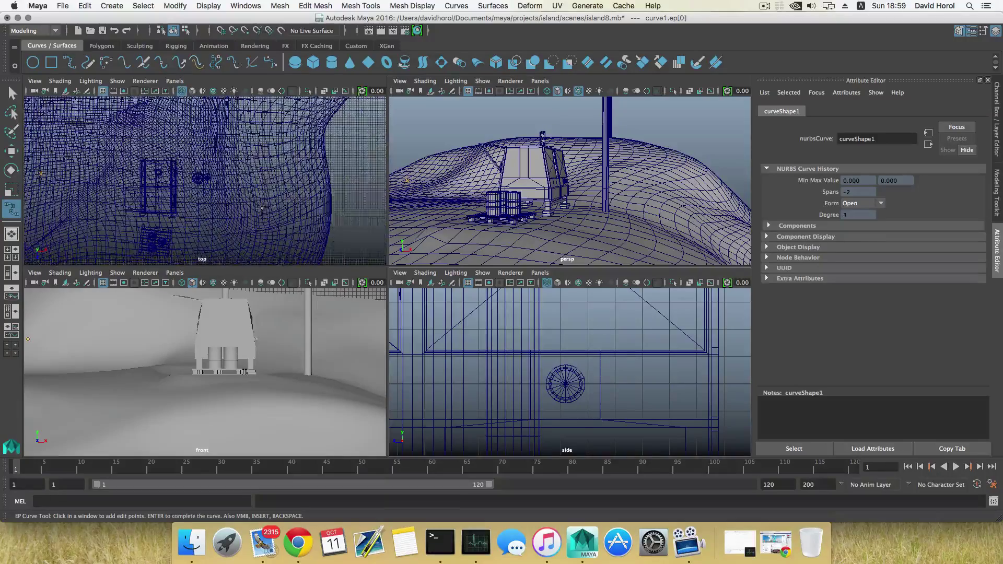
pyautogui.keyDown('alt'); pyautogui.moveTo(247, 173); pyautogui.dragTo(292, 172, button='middle'); pyautogui.keyUp('alt')
pyautogui.keyDown('alt'); pyautogui.moveTo(241, 191); pyautogui.dragTo(296, 179, button='middle'); pyautogui.keyUp('alt')
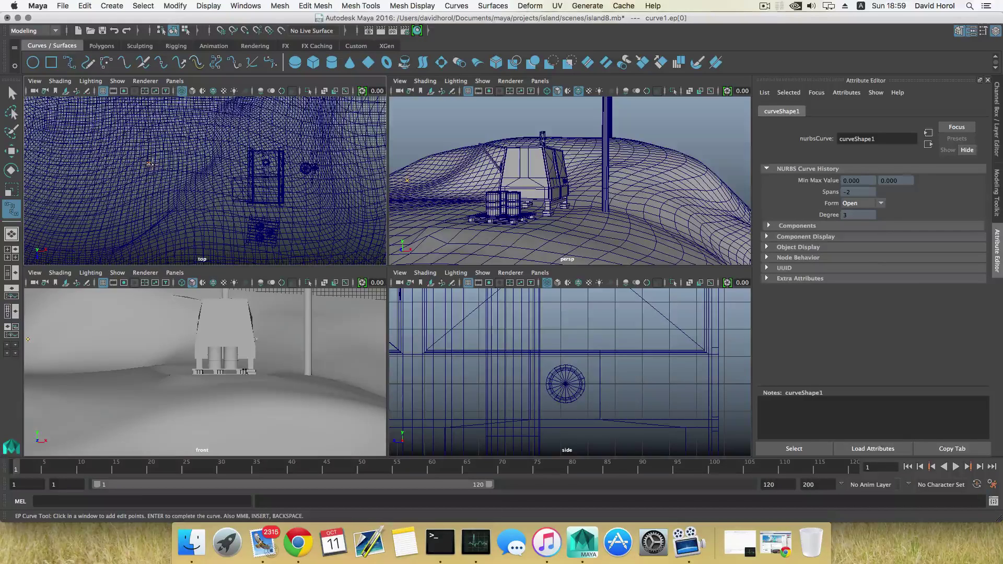
pyautogui.scroll(-2, 223, 341)
pyautogui.scroll(2, 222, 342)
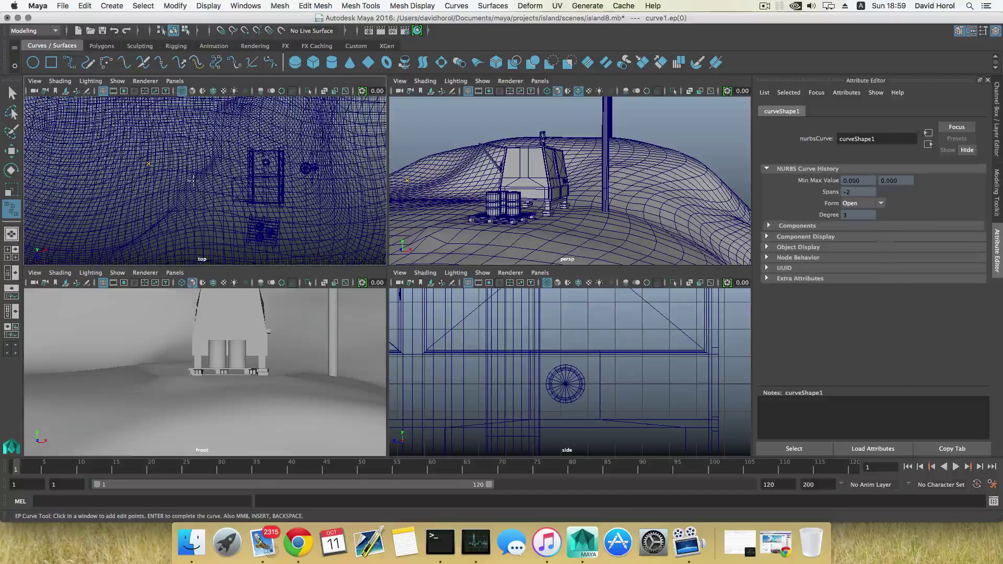
pyautogui.press('super+z')
# - In a wireframe front view, draw an EP curve from the connector's inner end, out through its open end and bending downward
pyautogui.scroll(5, 273, 340)
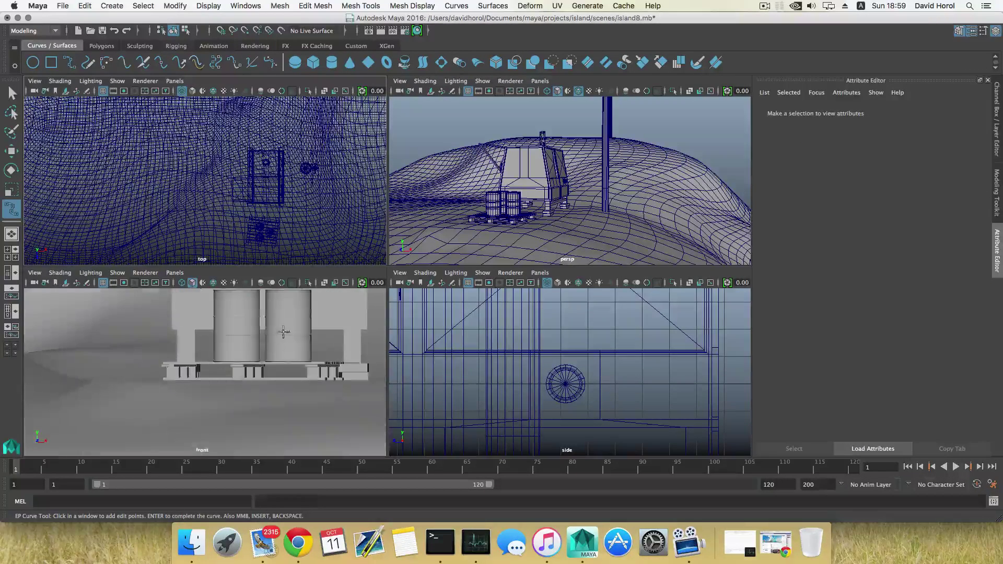
pyautogui.press('space')
pyautogui.keyDown('alt'); pyautogui.moveTo(420, 259); pyautogui.dragTo(214, 395, button='middle'); pyautogui.keyUp('alt')
pyautogui.keyDown('alt'); pyautogui.moveTo(328, 285); pyautogui.dragTo(178, 372, button='middle'); pyautogui.keyUp('alt')
pyautogui.scroll(3, 219, 358)
pyautogui.scroll(5, 235, 368)
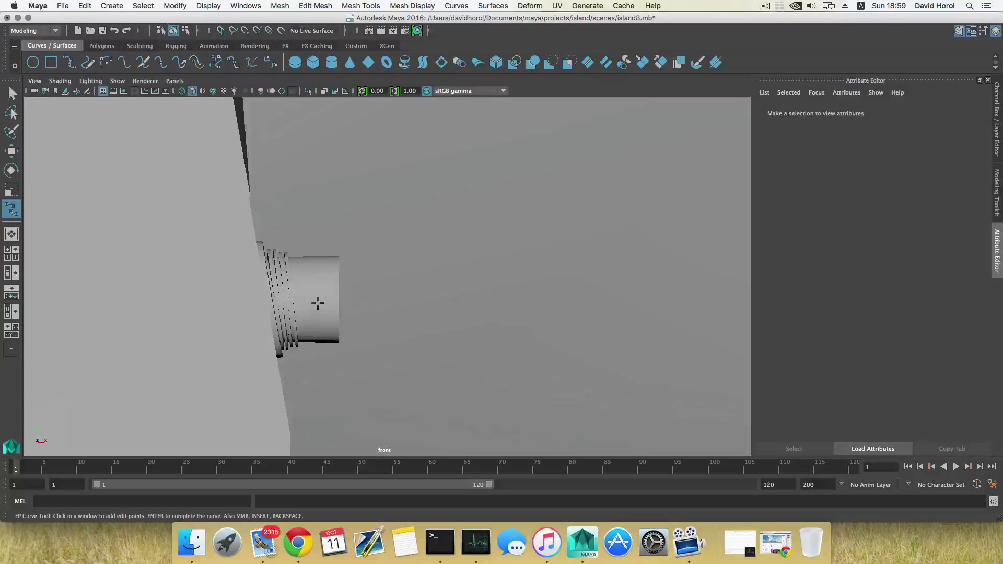
pyautogui.press('4')
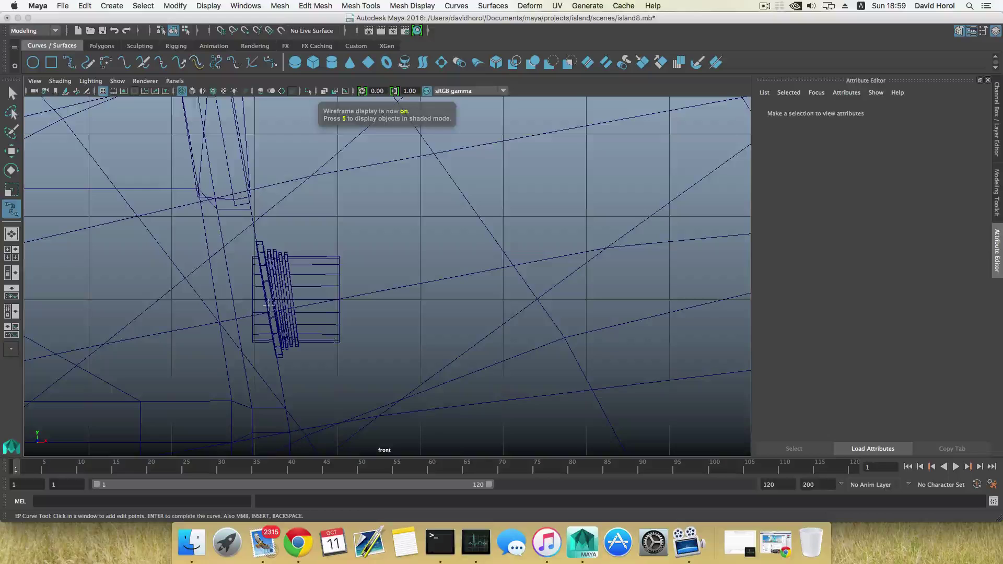
pyautogui.keyDown('alt'); pyautogui.moveTo(256, 302); pyautogui.dragTo(332, 298, button='middle'); pyautogui.keyUp('alt')
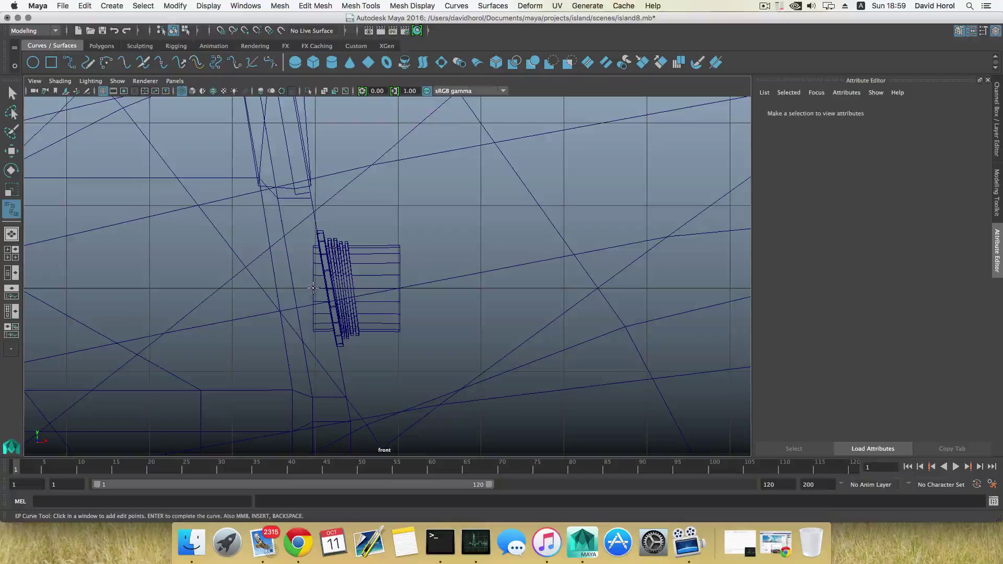
pyautogui.click(313, 288)
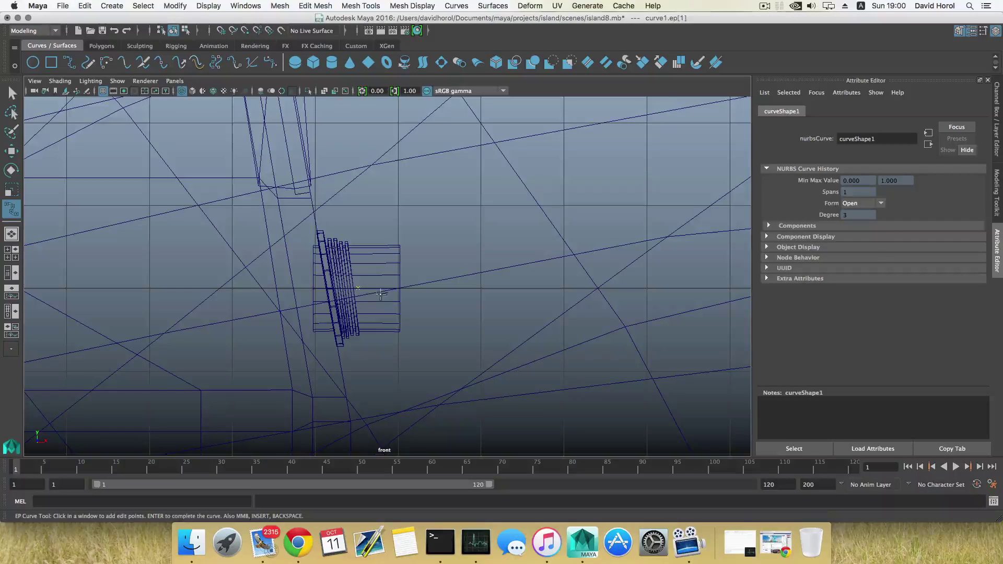
pyautogui.click(385, 289)
pyautogui.click(399, 302)
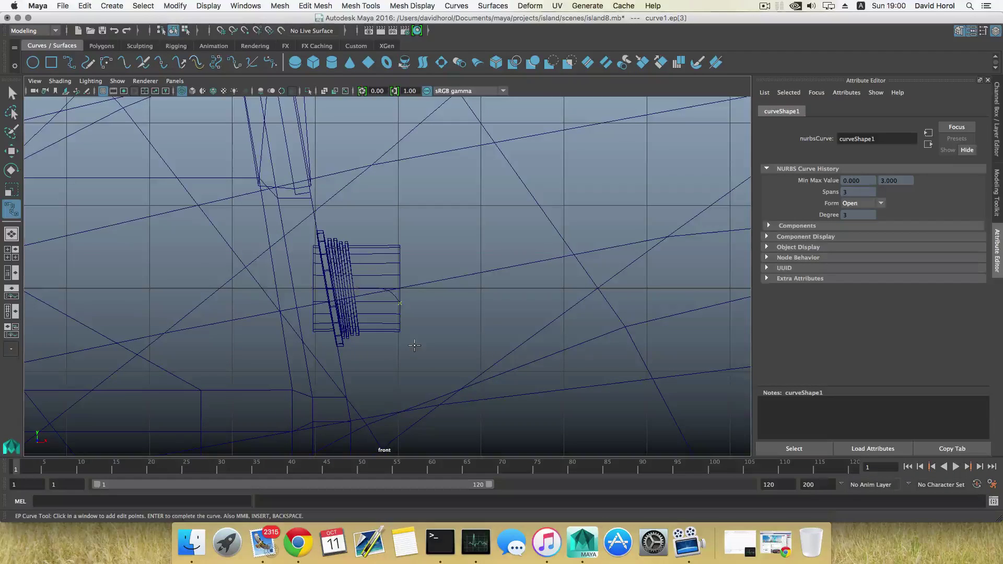
pyautogui.click(415, 346)
# - Extend the cable curve downward from the connector, running beside the cabin wall almost to the ground
pyautogui.scroll(-5, 419, 364)
pyautogui.keyDown('alt'); pyautogui.moveTo(413, 365); pyautogui.dragTo(358, 201, button='middle'); pyautogui.keyUp('alt')
pyautogui.click(358, 202)
pyautogui.click(361, 235)
pyautogui.click(363, 265)
pyautogui.keyDown('alt'); pyautogui.moveTo(367, 315); pyautogui.dragTo(345, 245, button='middle'); pyautogui.keyUp('alt')
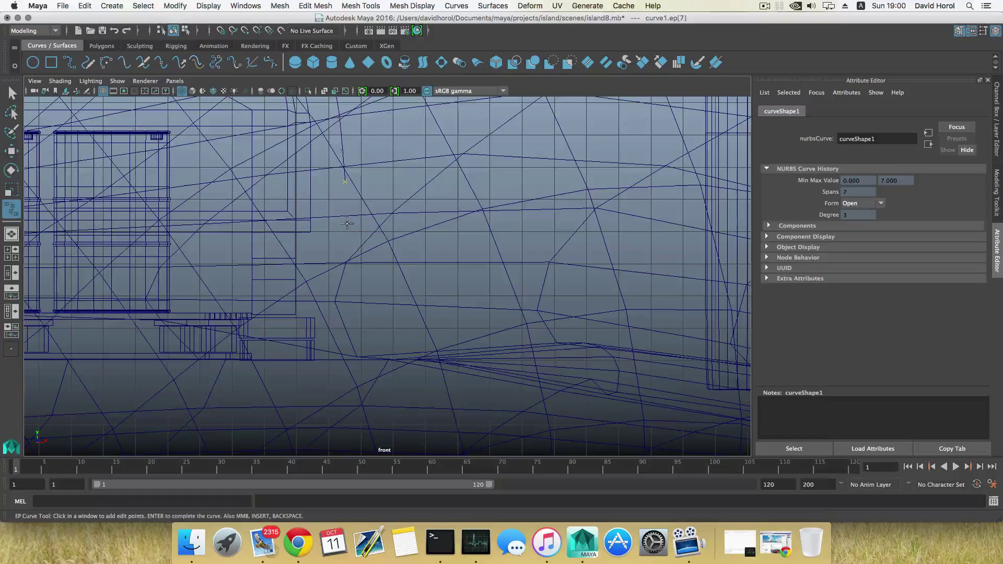
pyautogui.click(347, 224)
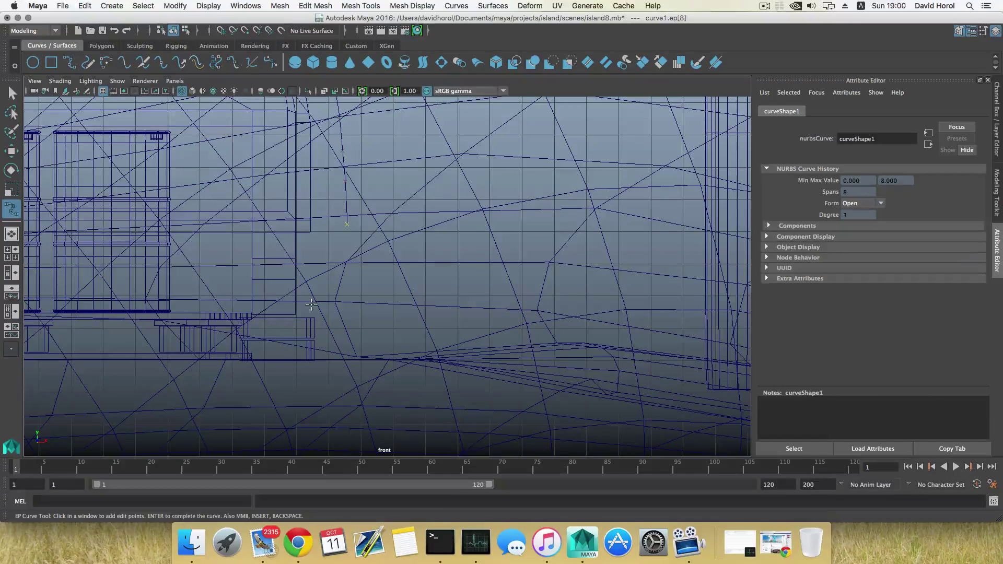
pyautogui.click(349, 247)
pyautogui.click(349, 267)
pyautogui.click(351, 295)
pyautogui.click(351, 296)
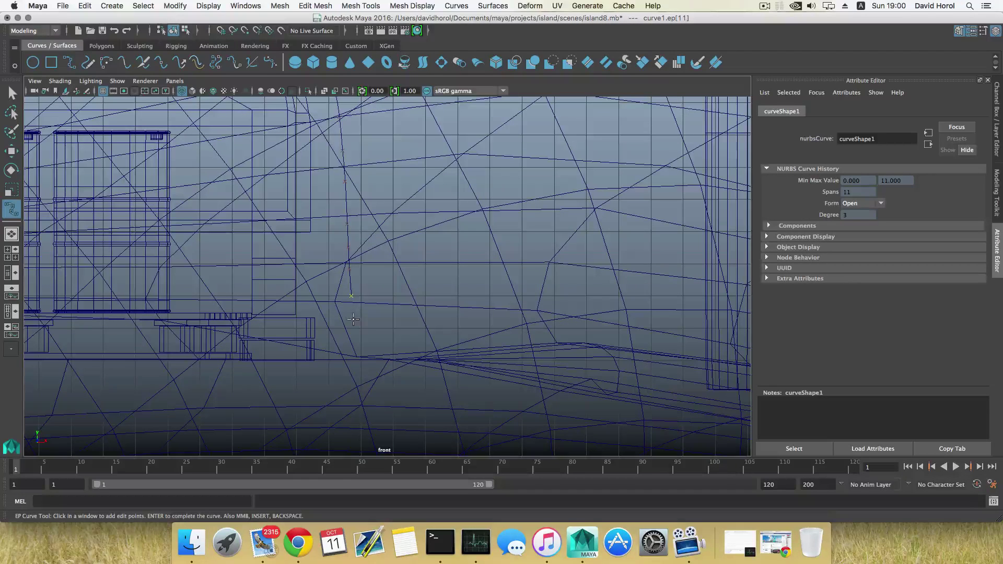
pyautogui.click(353, 319)
# - Bend the curve at the foot of the cabin wall and run it just above the ground toward the pole
pyautogui.click(357, 339)
pyautogui.keyDown('alt'); pyautogui.moveTo(403, 339); pyautogui.dragTo(289, 343, button='middle'); pyautogui.keyUp('alt')
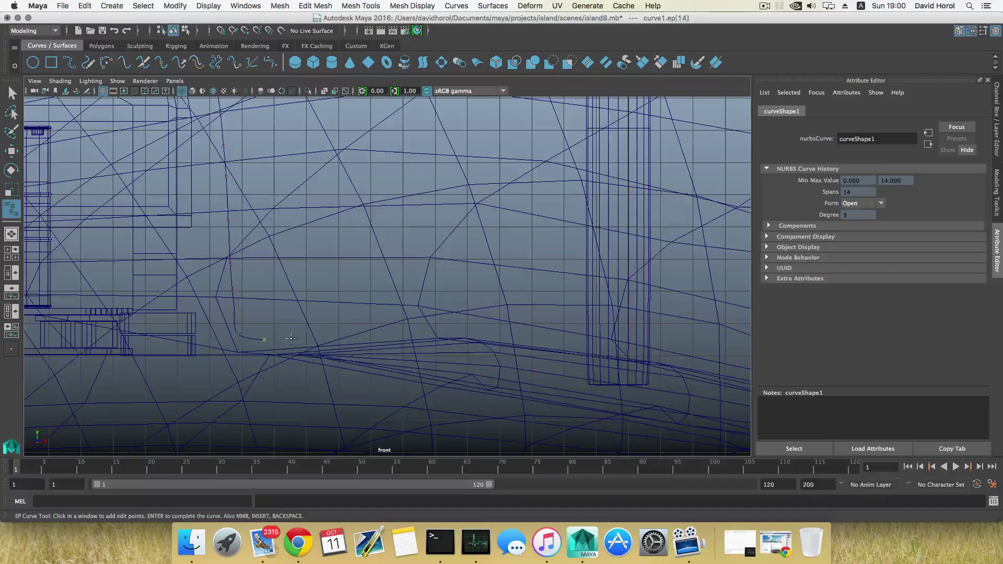
pyautogui.click(291, 339)
pyautogui.click(316, 339)
pyautogui.click(347, 337)
pyautogui.click(377, 336)
pyautogui.click(407, 333)
# - Continue the curve over the slight rise in the terrain to just before the pole's base
pyautogui.keyDown('alt'); pyautogui.moveTo(596, 271); pyautogui.dragTo(495, 274, button='middle'); pyautogui.keyUp('alt')
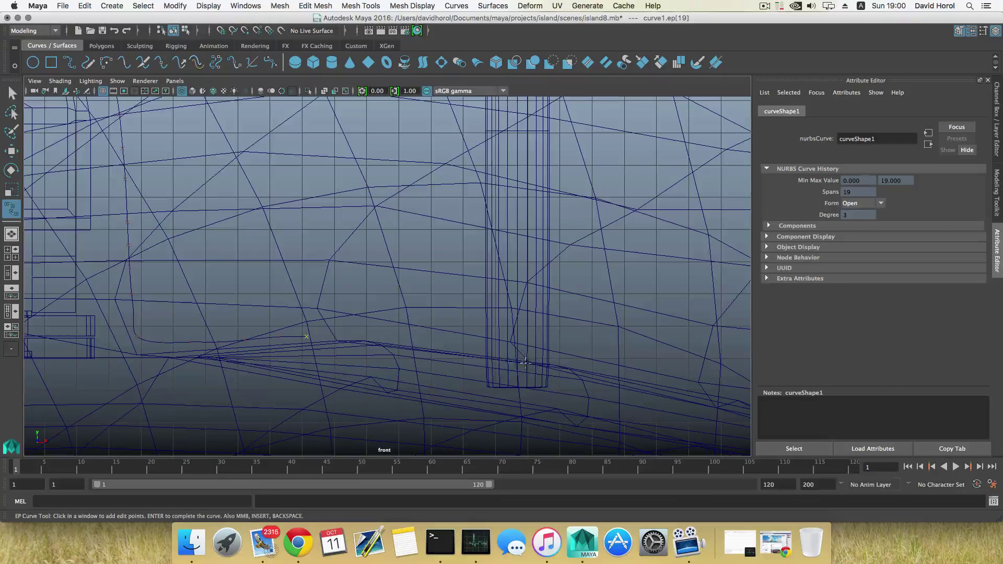
pyautogui.click(338, 333)
pyautogui.click(374, 332)
pyautogui.click(407, 337)
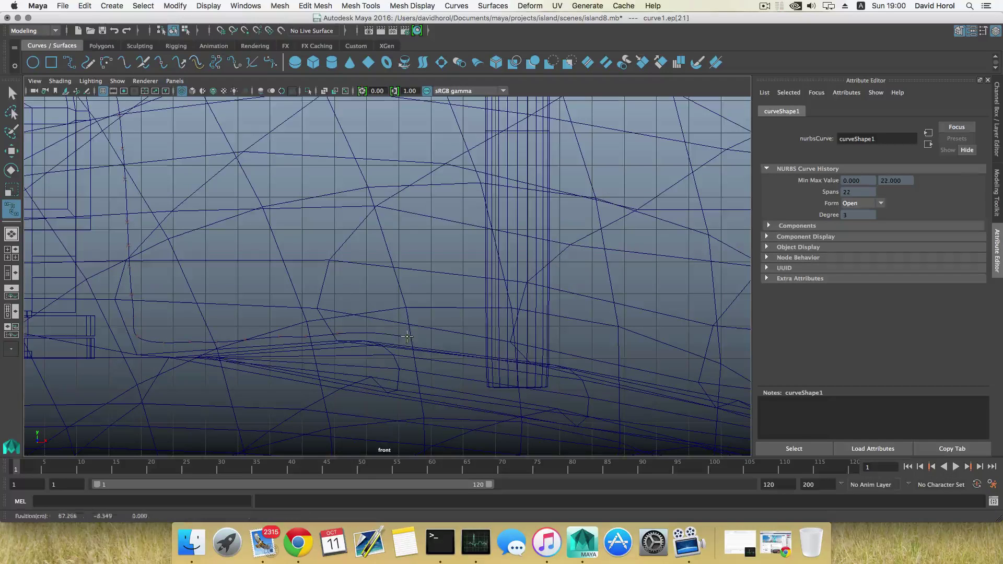
pyautogui.click(429, 342)
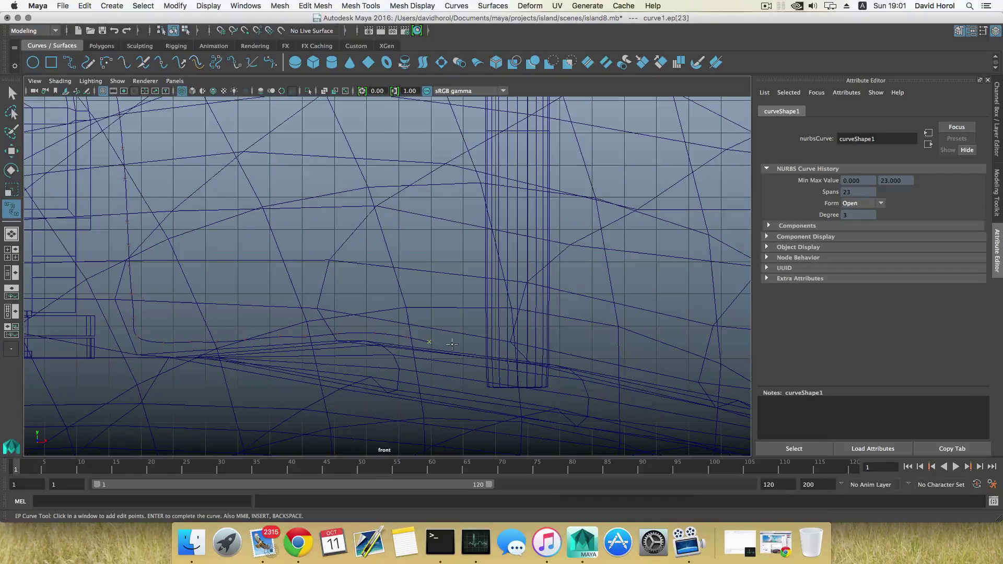
pyautogui.click(453, 343)
# - Turn the curve upward at the pole's base and run it vertically beside the pole to the cabin connector's height
pyautogui.click(475, 317)
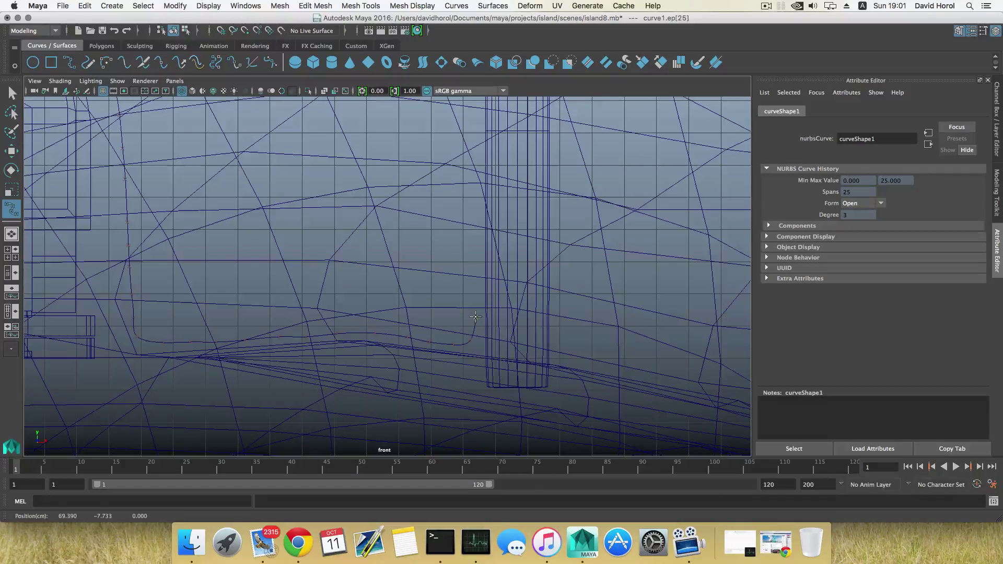
pyautogui.click(476, 285)
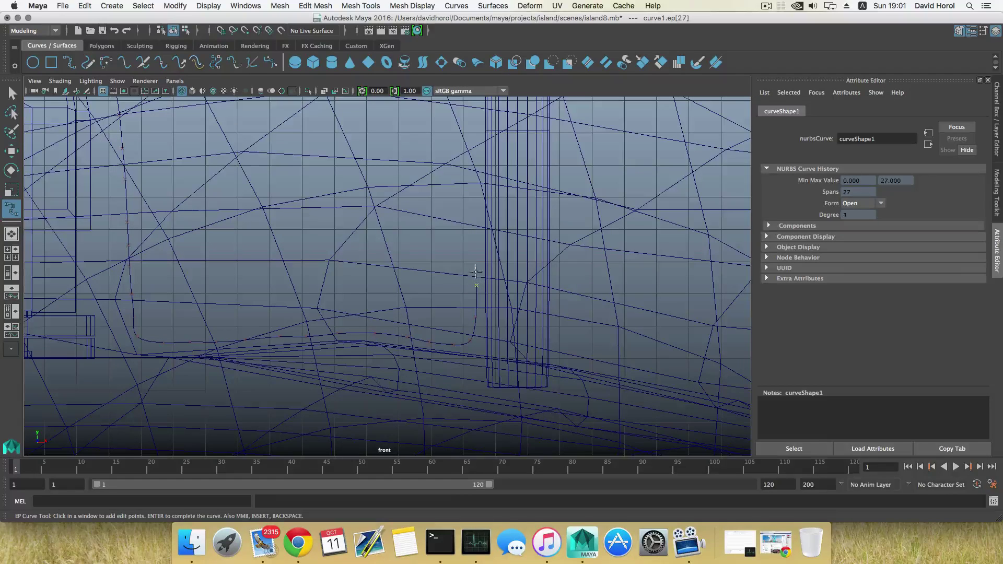
pyautogui.click(476, 243)
pyautogui.keyDown('alt'); pyautogui.moveTo(476, 244); pyautogui.dragTo(449, 317, button='middle'); pyautogui.keyUp('alt')
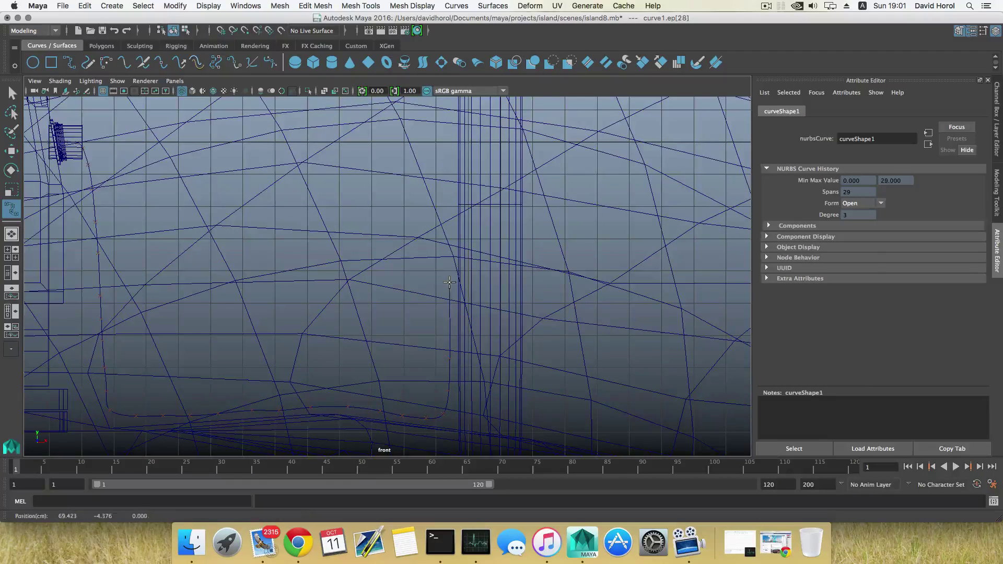
pyautogui.click(450, 252)
pyautogui.keyDown('alt'); pyautogui.moveTo(450, 230); pyautogui.dragTo(442, 280, button='middle'); pyautogui.keyUp('alt')
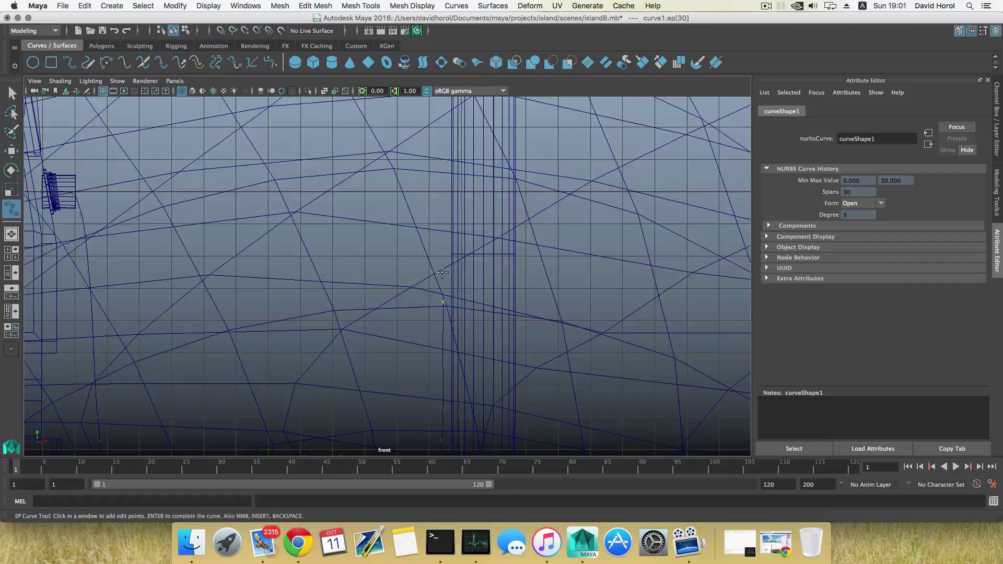
pyautogui.click(442, 273)
pyautogui.click(443, 237)
pyautogui.keyDown('alt'); pyautogui.moveTo(444, 225); pyautogui.dragTo(439, 267, button='middle'); pyautogui.keyUp('alt')
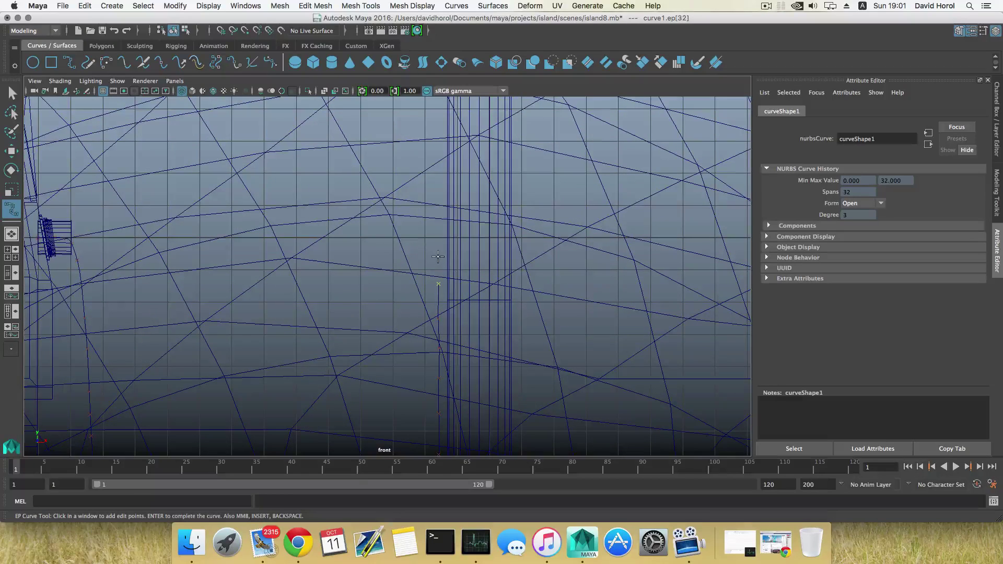
pyautogui.click(439, 255)
pyautogui.click(437, 223)
pyautogui.keyDown('alt'); pyautogui.moveTo(439, 196); pyautogui.dragTo(434, 255, button='middle'); pyautogui.keyUp('alt')
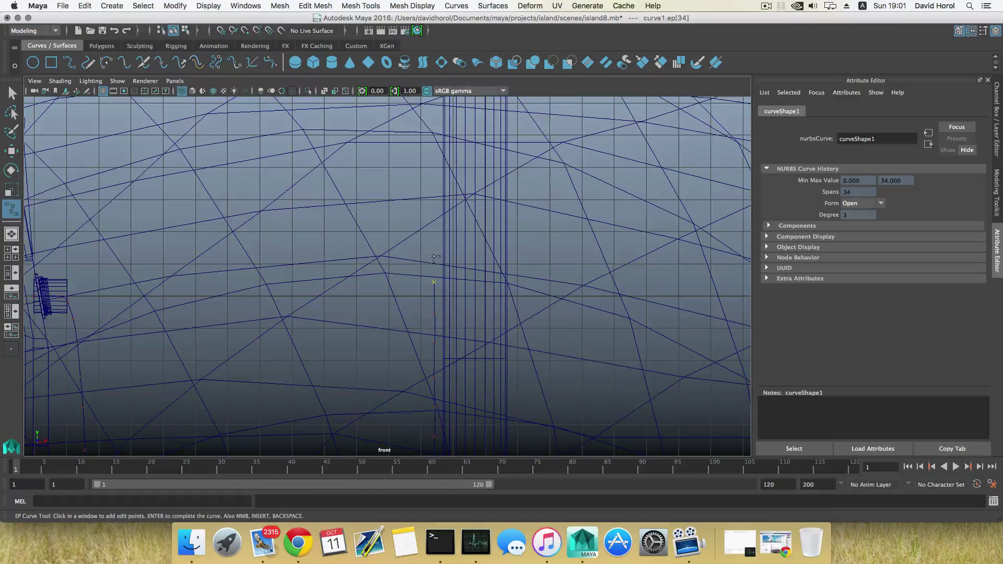
# - Continue the curve straight up beside the pole to the level of the neighbouring pole's foot
pyautogui.click(435, 249)
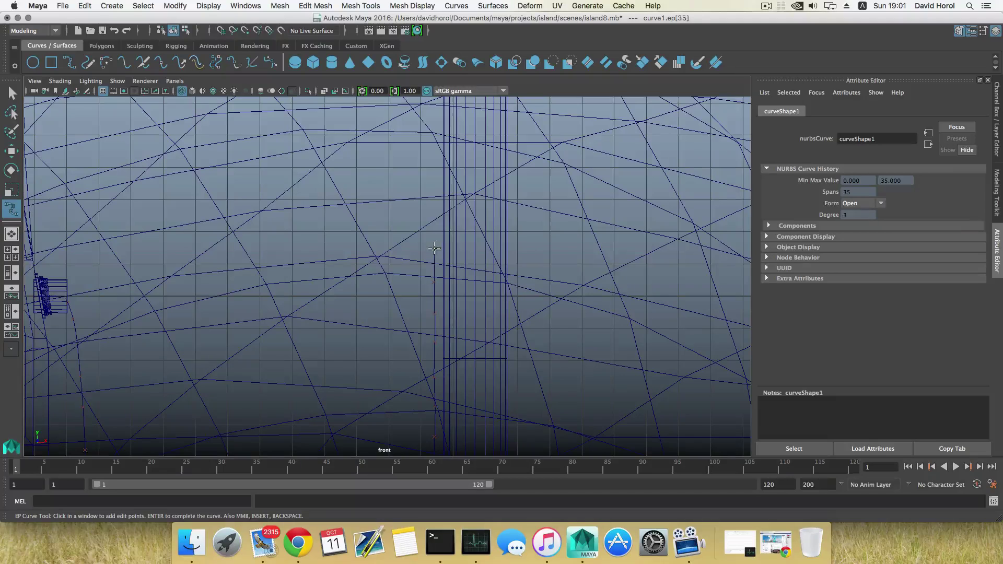
pyautogui.click(435, 208)
pyautogui.keyDown('alt'); pyautogui.moveTo(435, 194); pyautogui.dragTo(432, 268, button='middle'); pyautogui.keyUp('alt')
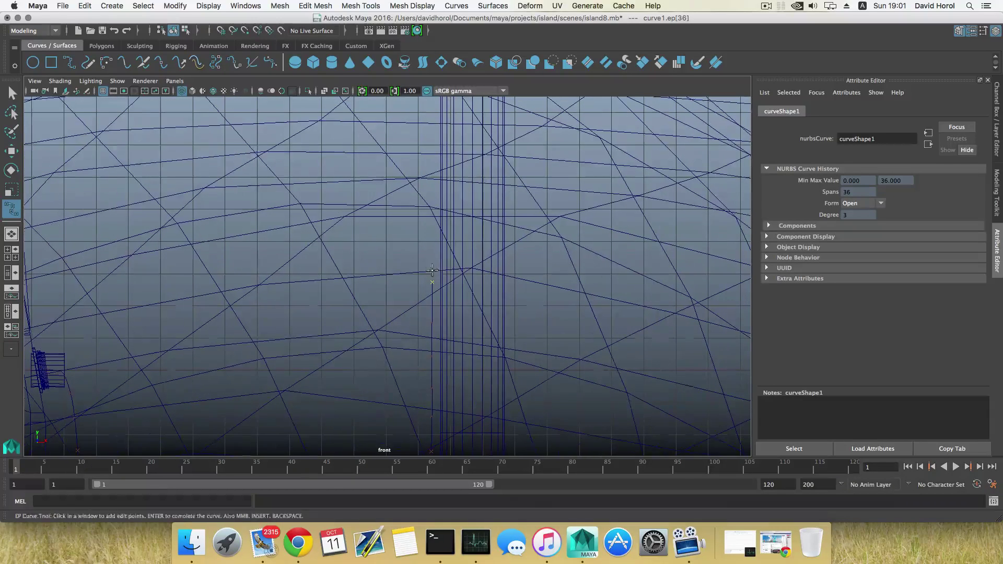
pyautogui.click(431, 251)
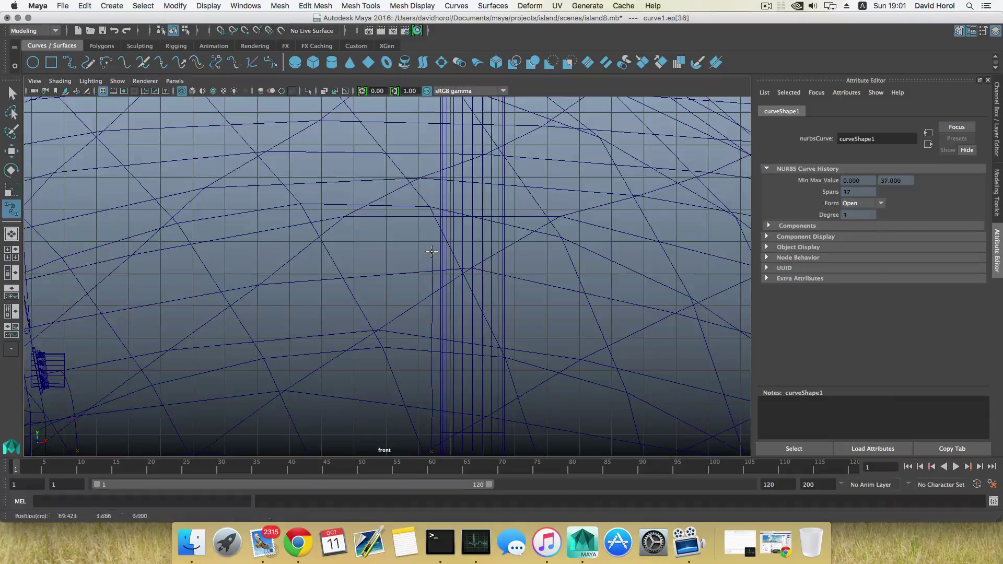
pyautogui.click(432, 223)
pyautogui.keyDown('alt'); pyautogui.moveTo(431, 200); pyautogui.dragTo(431, 257, button='middle'); pyautogui.keyUp('alt')
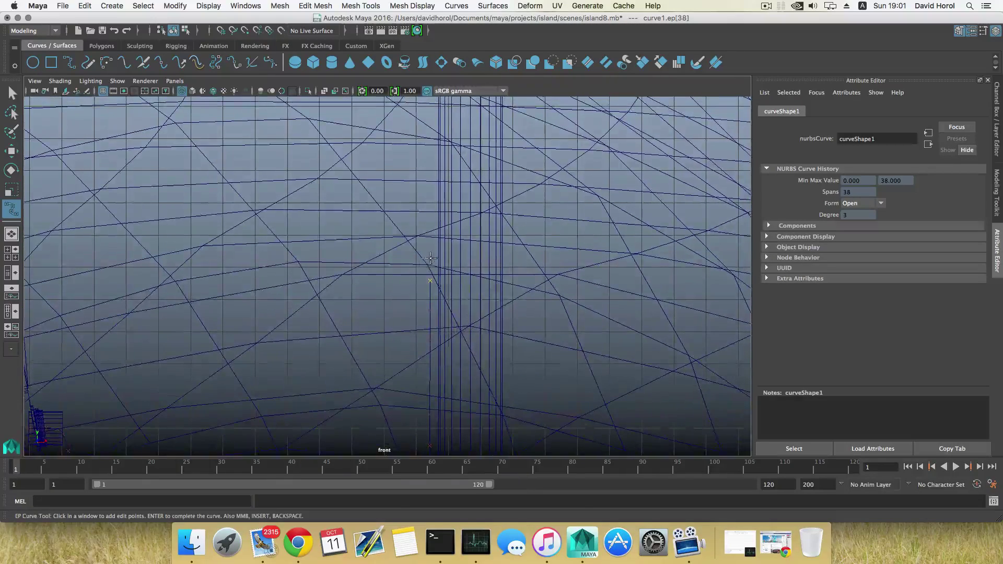
pyautogui.click(431, 225)
pyautogui.keyDown('alt'); pyautogui.moveTo(432, 200); pyautogui.dragTo(426, 287, button='middle'); pyautogui.keyUp('alt')
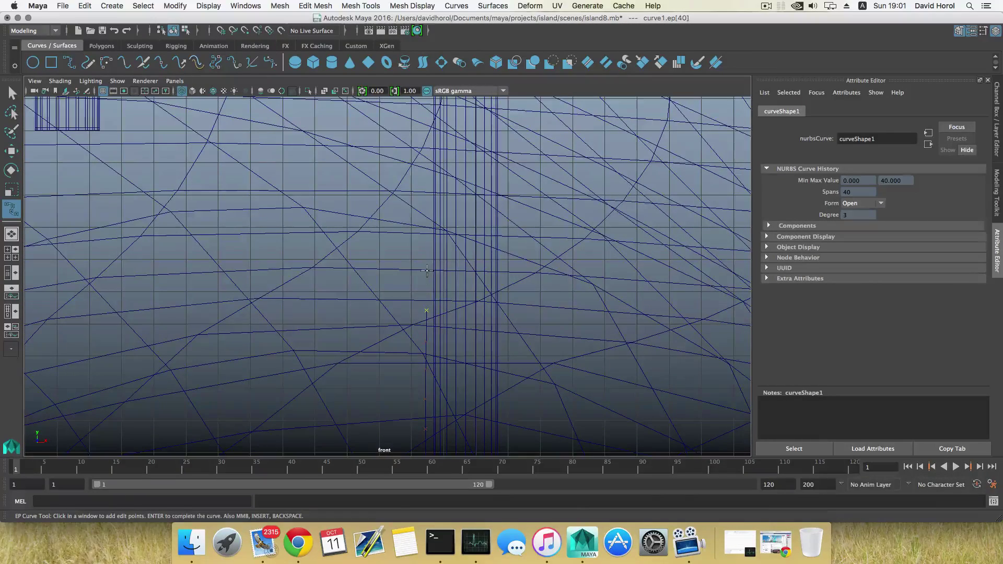
pyautogui.click(426, 269)
pyautogui.click(425, 230)
pyautogui.keyDown('alt'); pyautogui.moveTo(425, 230); pyautogui.dragTo(418, 308, button='middle'); pyautogui.keyUp('alt')
pyautogui.click(419, 273)
pyautogui.keyDown('alt'); pyautogui.moveTo(420, 249); pyautogui.dragTo(422, 301, button='middle'); pyautogui.keyUp('alt')
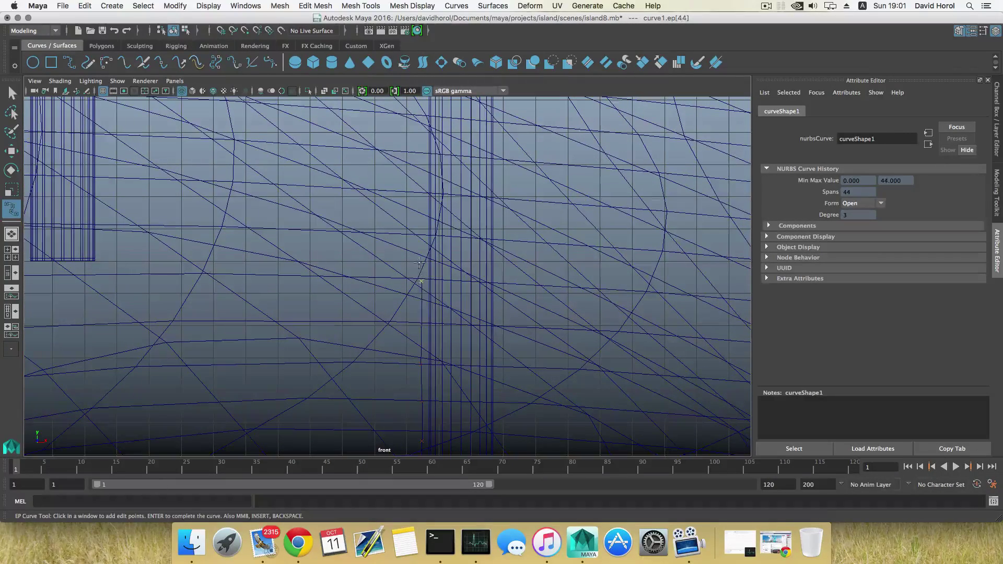
pyautogui.click(418, 261)
# - Add evenly spaced curve points up the pole's side until the curve passes the island's crest
pyautogui.keyDown('alt'); pyautogui.moveTo(418, 261); pyautogui.dragTo(417, 308, button='middle'); pyautogui.keyUp('alt')
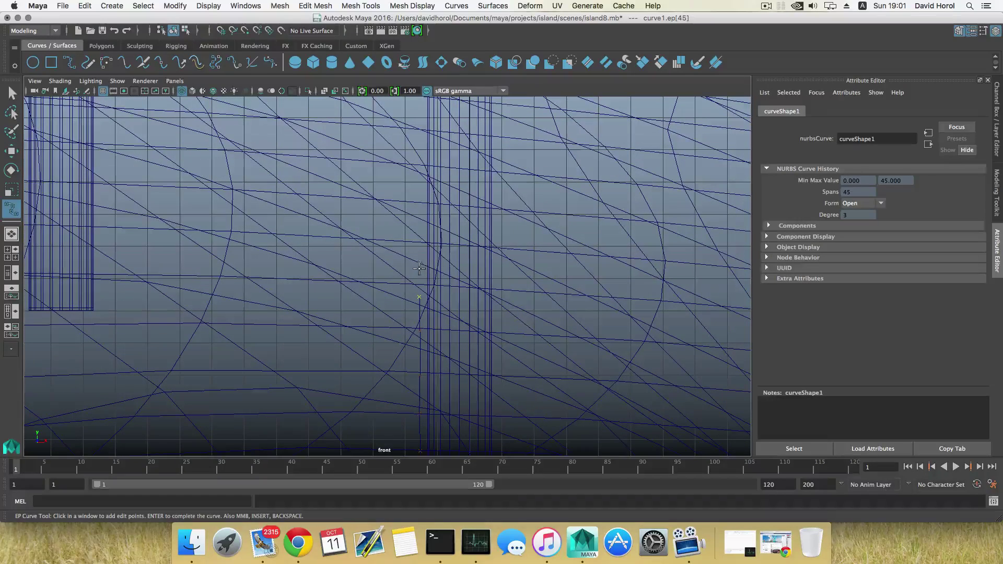
pyautogui.click(420, 260)
pyautogui.keyDown('alt'); pyautogui.moveTo(420, 260); pyautogui.dragTo(417, 309, button='middle'); pyautogui.keyUp('alt')
pyautogui.click(414, 297)
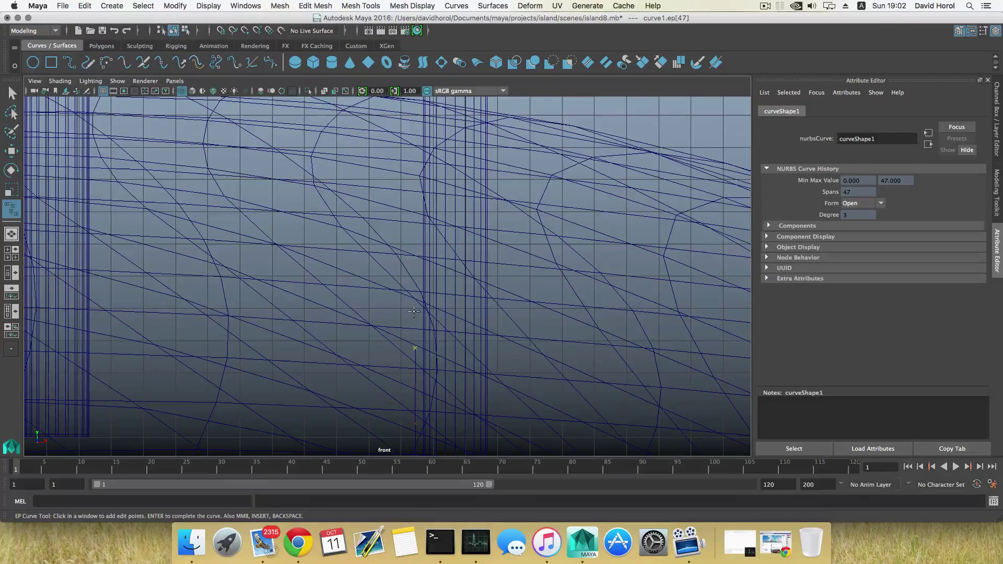
pyautogui.keyDown('alt'); pyautogui.moveTo(412, 275); pyautogui.dragTo(414, 324, button='middle'); pyautogui.keyUp('alt')
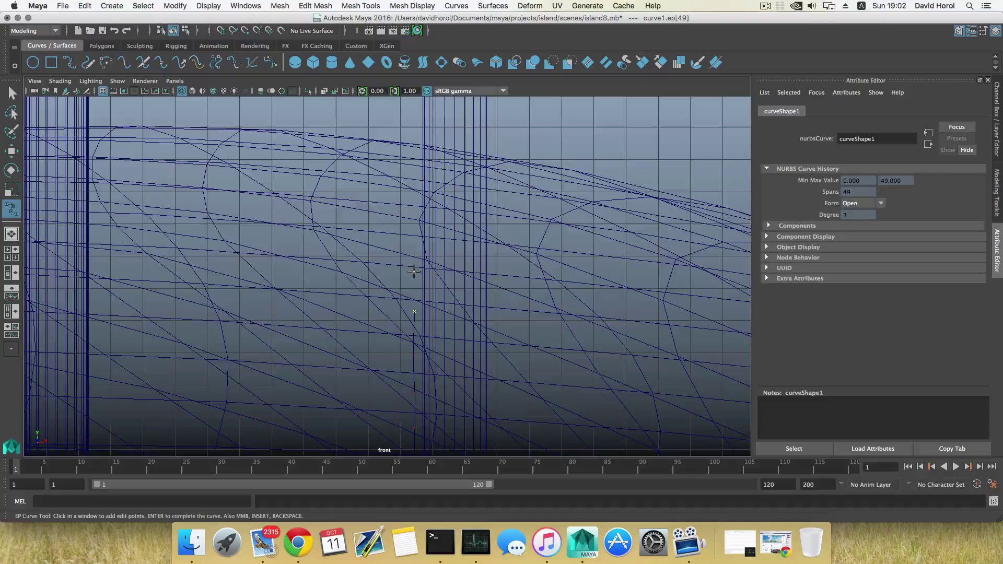
pyautogui.keyDown('alt'); pyautogui.moveTo(414, 278); pyautogui.dragTo(413, 327, button='middle'); pyautogui.keyUp('alt')
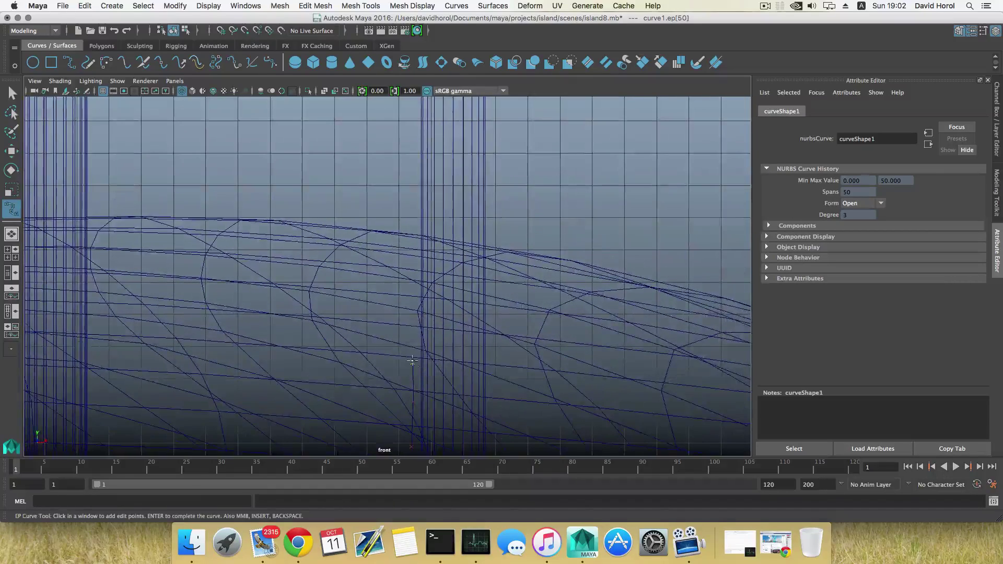
pyautogui.click(413, 325)
pyautogui.click(412, 288)
pyautogui.keyDown('alt'); pyautogui.moveTo(415, 264); pyautogui.dragTo(414, 311, button='middle'); pyautogui.keyUp('alt')
pyautogui.click(410, 298)
pyautogui.click(411, 261)
pyautogui.keyDown('alt'); pyautogui.moveTo(410, 230); pyautogui.dragTo(410, 289, button='middle'); pyautogui.keyUp('alt')
# - Run the curve vertically beside the upper pole to just below the bottom of the cylindrical transformer
pyautogui.click(410, 289)
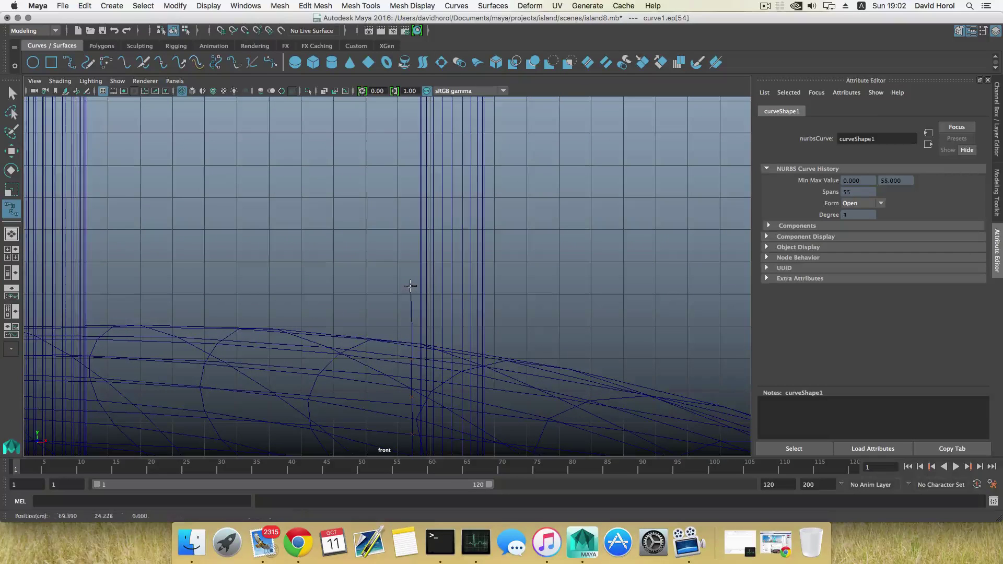
pyautogui.click(410, 248)
pyautogui.keyDown('alt'); pyautogui.moveTo(410, 248); pyautogui.dragTo(408, 345, button='middle'); pyautogui.keyUp('alt')
pyautogui.click(406, 310)
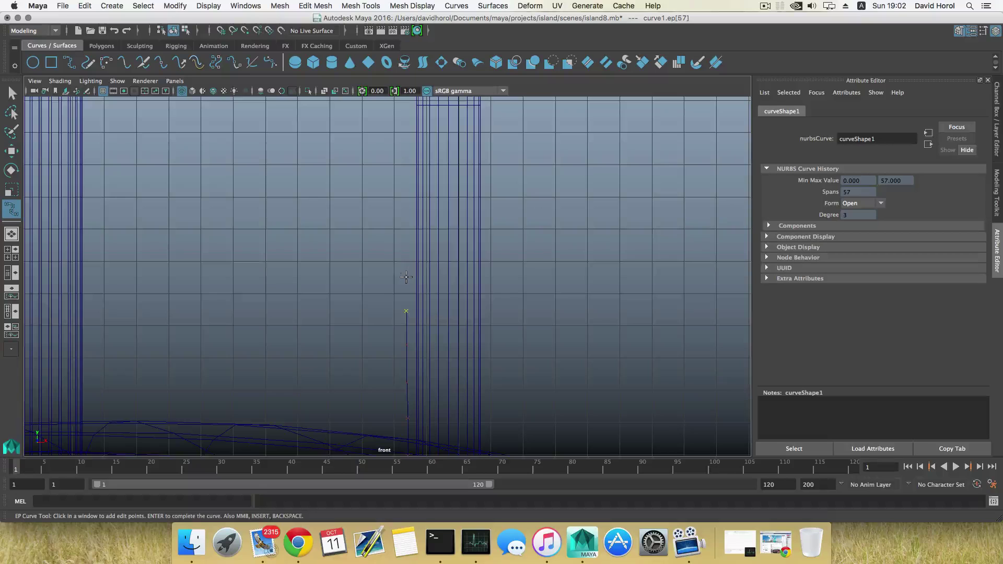
pyautogui.keyDown('alt'); pyautogui.moveTo(406, 276); pyautogui.dragTo(403, 354, button='middle'); pyautogui.keyUp('alt')
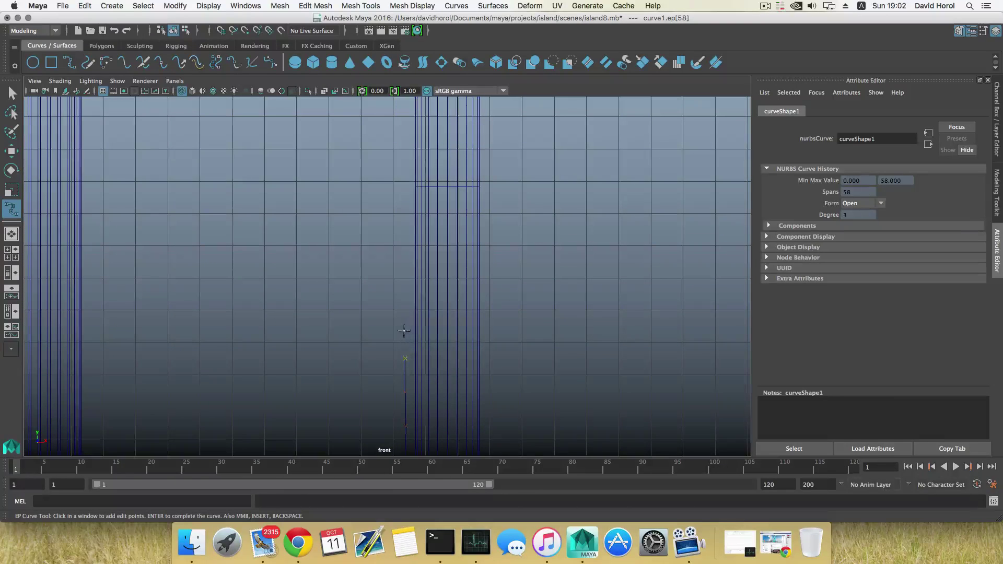
pyautogui.click(404, 328)
pyautogui.click(405, 288)
pyautogui.keyDown('alt'); pyautogui.moveTo(405, 288); pyautogui.dragTo(398, 363, button='middle'); pyautogui.keyUp('alt')
pyautogui.click(398, 324)
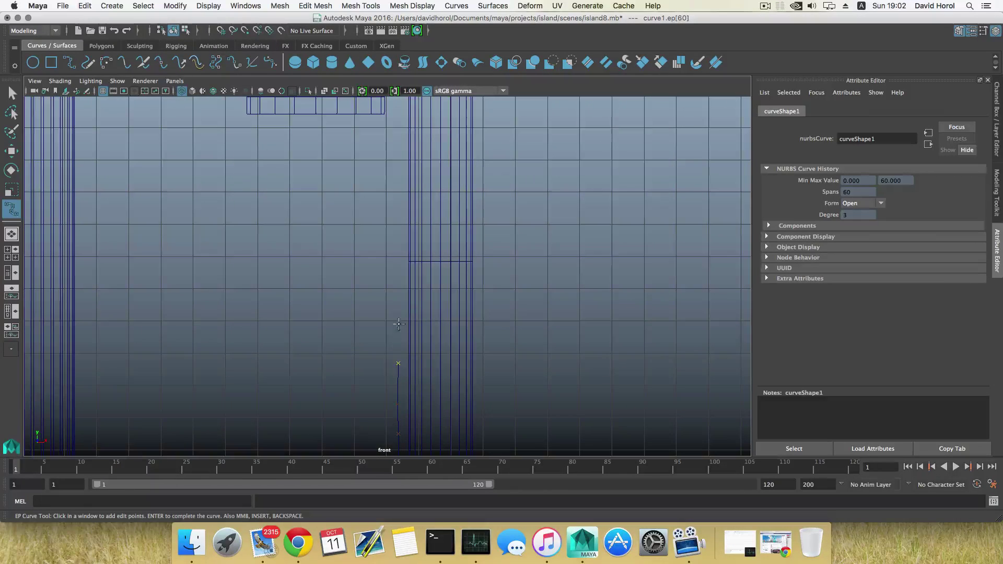
pyautogui.click(397, 291)
pyautogui.click(398, 252)
pyautogui.click(397, 223)
pyautogui.keyDown('alt'); pyautogui.moveTo(399, 224); pyautogui.dragTo(403, 328, button='middle'); pyautogui.keyUp('alt')
pyautogui.click(401, 299)
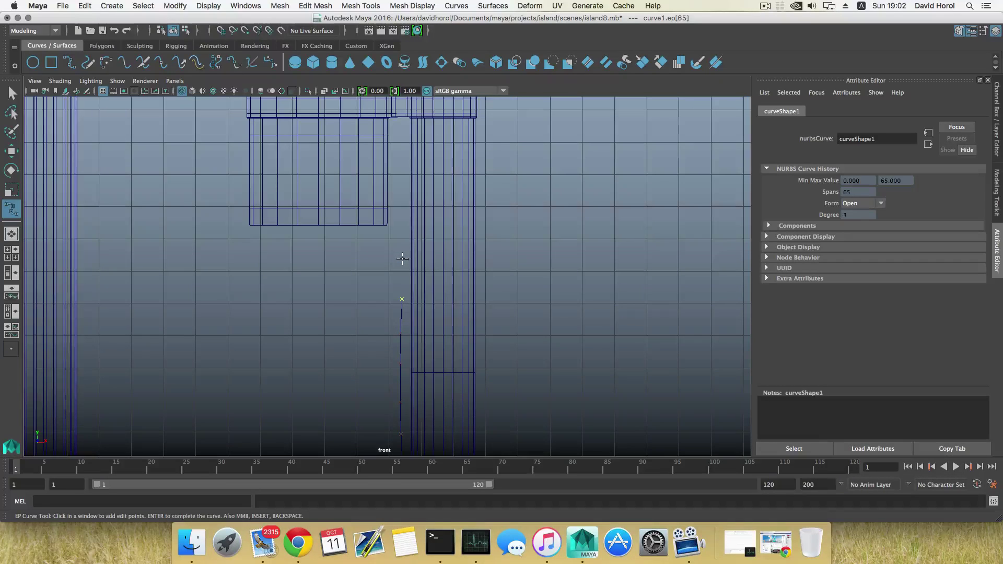
pyautogui.click(402, 258)
pyautogui.keyDown('alt'); pyautogui.moveTo(402, 258); pyautogui.dragTo(401, 337, button='middle'); pyautogui.keyUp('alt')
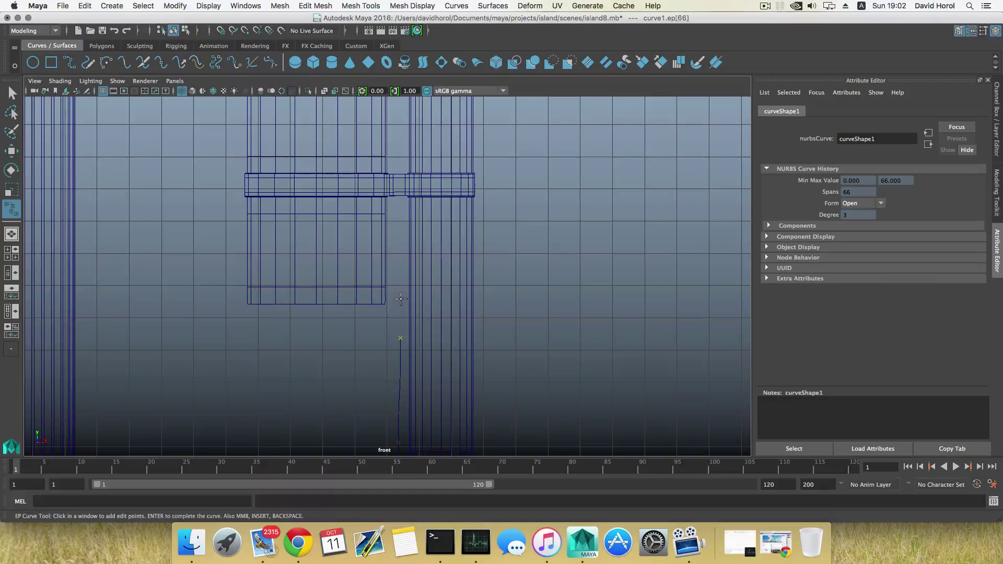
# - Lead the curve up through the gap between the transformer and the pole, past the mounting bracket
pyautogui.click(399, 297)
pyautogui.click(399, 263)
pyautogui.click(399, 227)
pyautogui.keyDown('alt'); pyautogui.moveTo(399, 244); pyautogui.dragTo(393, 330, button='middle'); pyautogui.keyUp('alt')
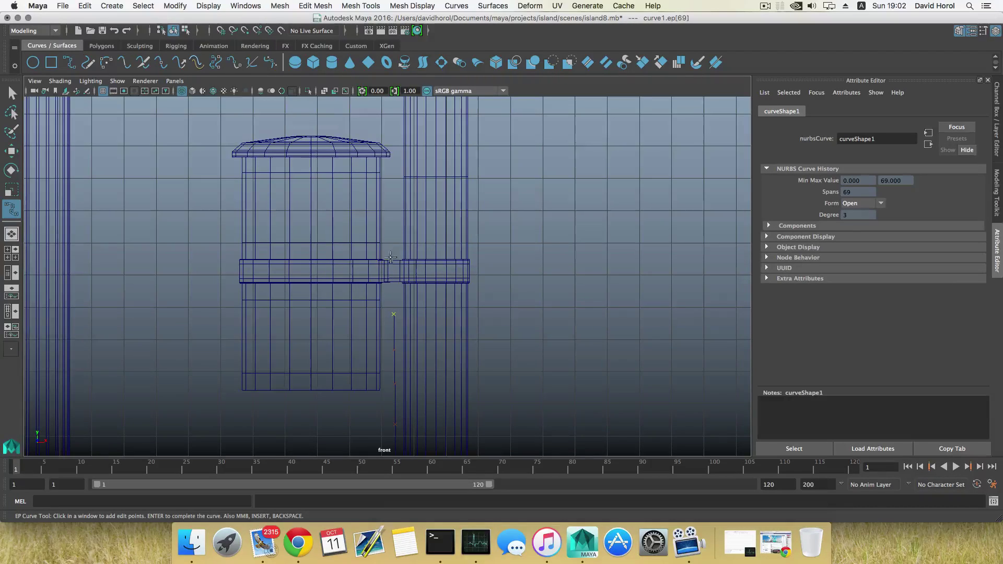
pyautogui.click(392, 287)
pyautogui.click(393, 271)
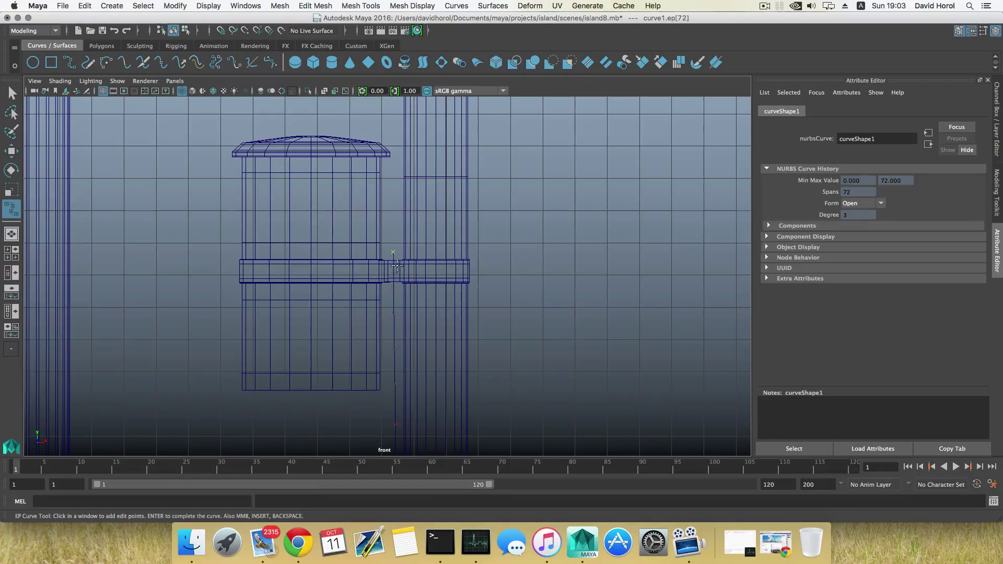
pyautogui.click(393, 221)
pyautogui.click(394, 186)
# - Extend the curve above the transformer's cap toward the small fitting hanging beside the pole's top
pyautogui.keyDown('alt'); pyautogui.moveTo(399, 167); pyautogui.dragTo(392, 355, button='middle'); pyautogui.keyUp('alt')
pyautogui.scroll(-2, 395, 328)
pyautogui.click(387, 330)
pyautogui.click(387, 309)
pyautogui.click(387, 284)
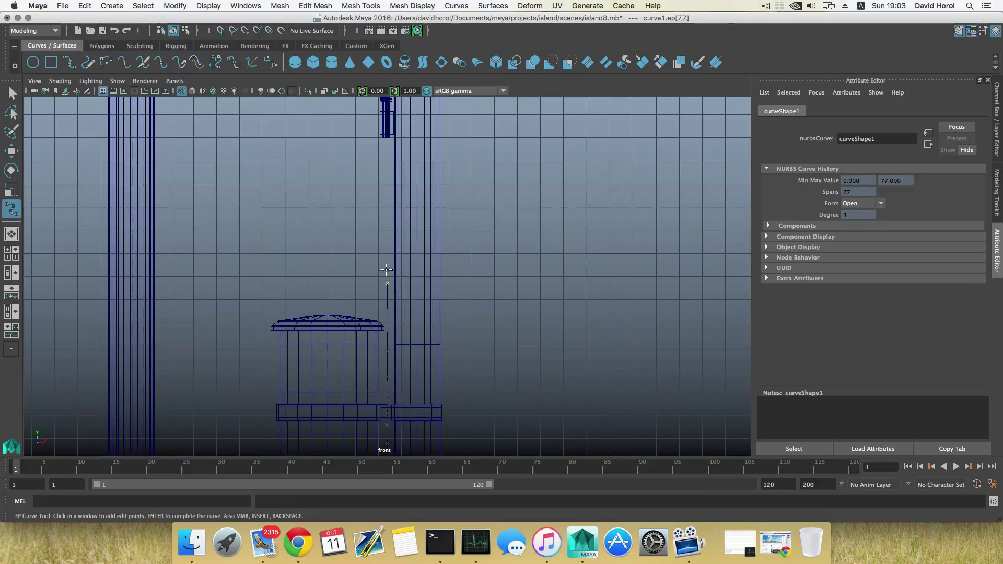
pyautogui.click(387, 255)
pyautogui.click(387, 229)
pyautogui.click(388, 204)
pyautogui.keyDown('alt'); pyautogui.moveTo(387, 204); pyautogui.dragTo(379, 267, button='middle'); pyautogui.keyUp('alt')
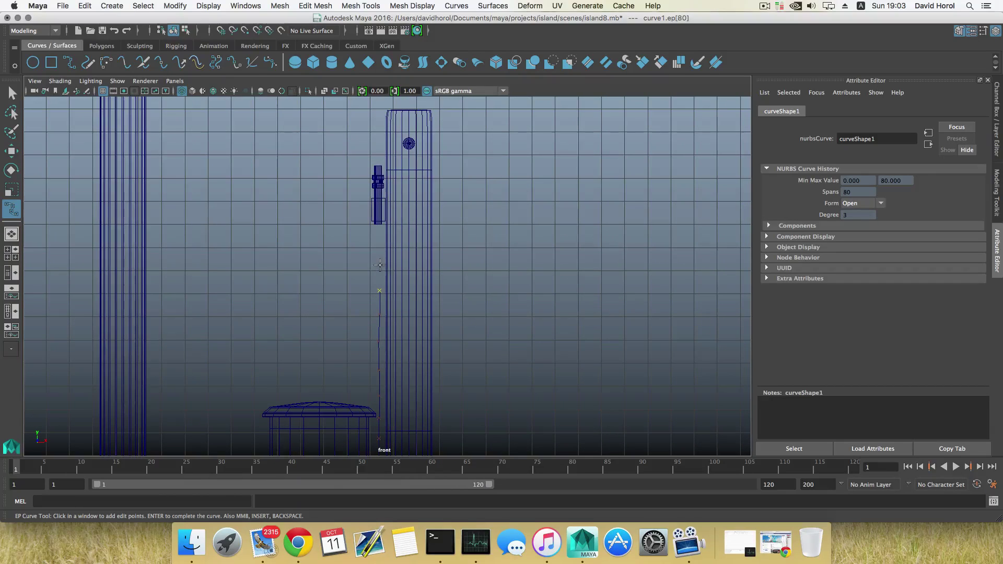
# - Lead the curve diagonally across the upper pole from beside the small fitting up to the edge of the round insulator near the top
pyautogui.click(380, 265)
pyautogui.click(383, 251)
pyautogui.click(396, 228)
pyautogui.click(407, 197)
pyautogui.keyDown('alt'); pyautogui.moveTo(415, 159); pyautogui.dragTo(403, 253, button='middle'); pyautogui.keyUp('alt')
pyautogui.keyDown('alt'); pyautogui.moveTo(403, 254); pyautogui.dragTo(405, 298, button='right'); pyautogui.keyUp('alt')
pyautogui.scroll(3, 404, 297)
pyautogui.keyDown('alt'); pyautogui.moveTo(424, 245); pyautogui.dragTo(414, 279, button='middle'); pyautogui.keyUp('alt')
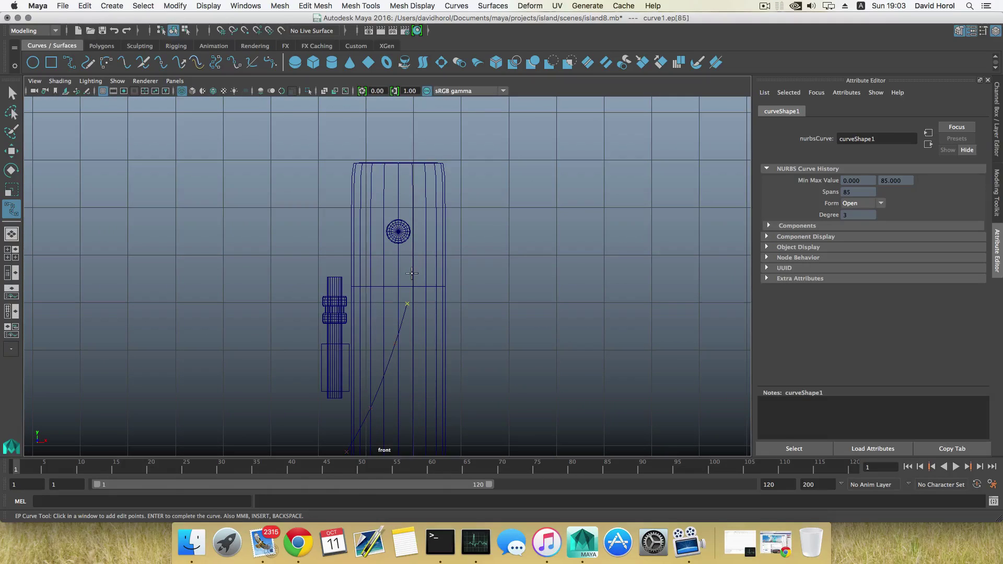
pyautogui.click(412, 273)
pyautogui.click(413, 251)
pyautogui.keyDown('alt'); pyautogui.moveTo(413, 234); pyautogui.dragTo(410, 261, button='middle'); pyautogui.keyUp('alt')
pyautogui.keyDown('alt'); pyautogui.moveTo(410, 261); pyautogui.dragTo(554, 329, button='right'); pyautogui.keyUp('alt')
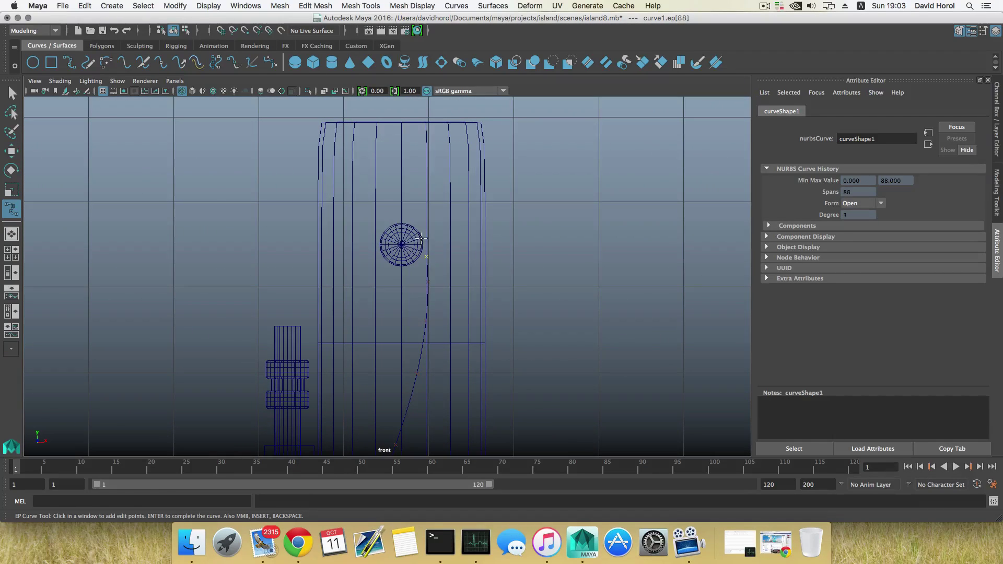
# - Wrap the curve over the round insulator, continue it a short way down the other side, and finish the curve
pyautogui.click(411, 228)
pyautogui.click(401, 227)
pyautogui.click(387, 230)
pyautogui.click(383, 244)
pyautogui.scroll(3, 383, 254)
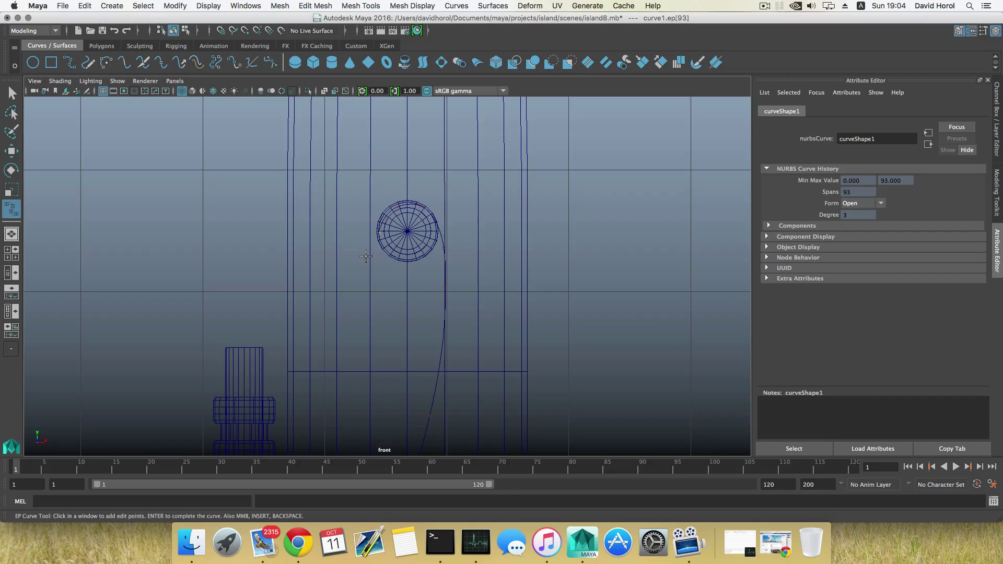
pyautogui.click(365, 256)
pyautogui.click(350, 296)
pyautogui.click(322, 336)
pyautogui.press('w')
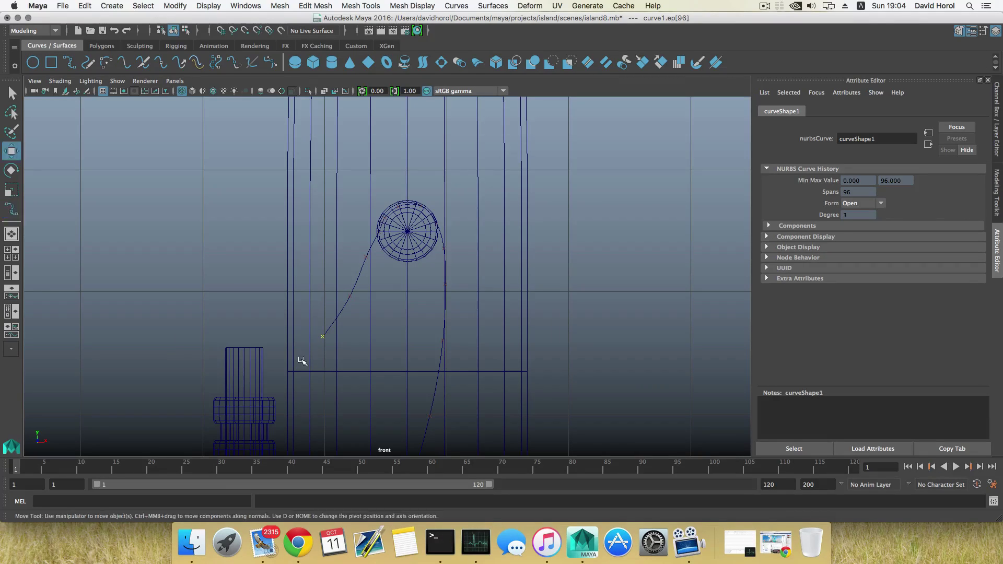
# - Move the finished curve along Z to 58.354 so it sits between the cabin and the nearby pole
pyautogui.scroll(-5, 320, 346)
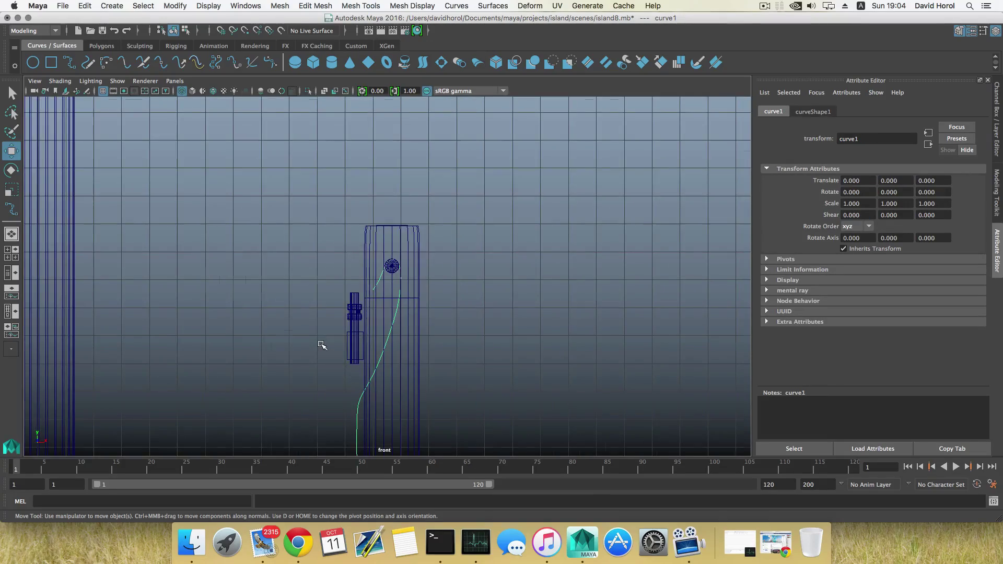
pyautogui.scroll(-8, 321, 345)
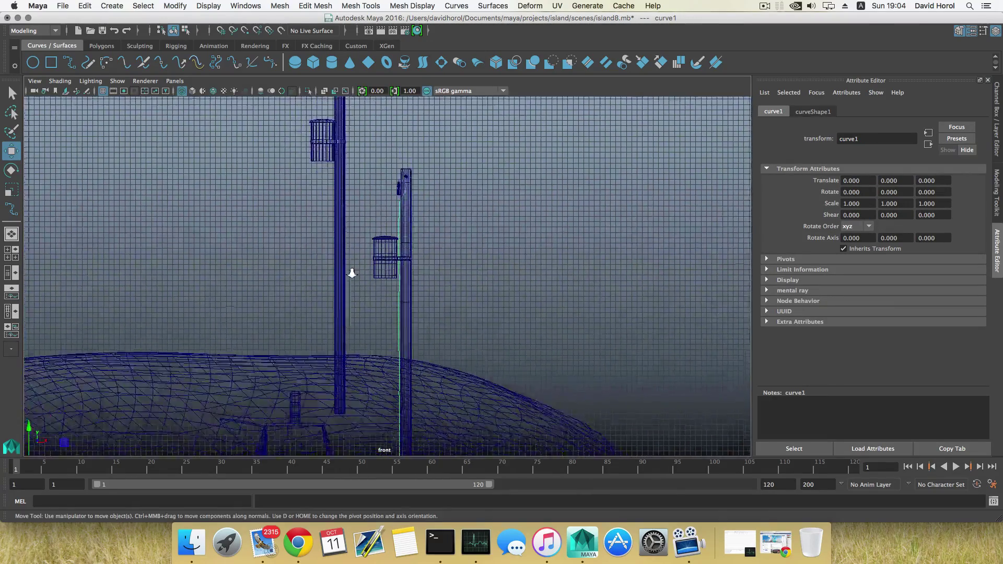
pyautogui.scroll(-1, 353, 275)
pyautogui.keyDown('alt'); pyautogui.moveTo(353, 293); pyautogui.dragTo(344, 208, button='middle'); pyautogui.keyUp('alt')
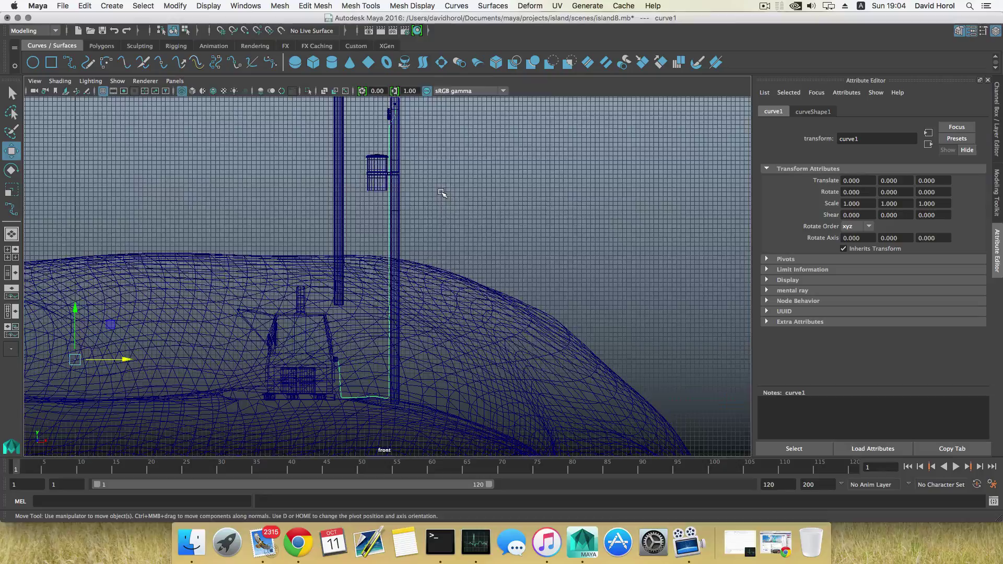
pyautogui.press('space')
pyautogui.press('space')
pyautogui.scroll(-2, 503, 281)
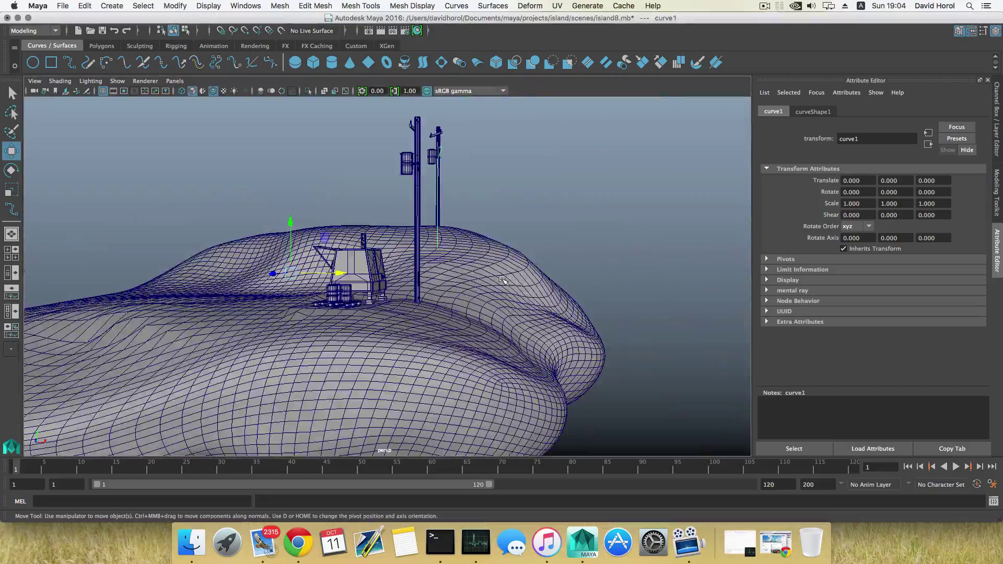
pyautogui.keyDown('alt'); pyautogui.moveTo(497, 239); pyautogui.dragTo(434, 250); pyautogui.keyUp('alt')
pyautogui.keyDown('alt'); pyautogui.moveTo(498, 227); pyautogui.dragTo(389, 302, button='middle'); pyautogui.keyUp('alt')
pyautogui.keyDown('alt'); pyautogui.moveTo(389, 303); pyautogui.dragTo(459, 246); pyautogui.keyUp('alt')
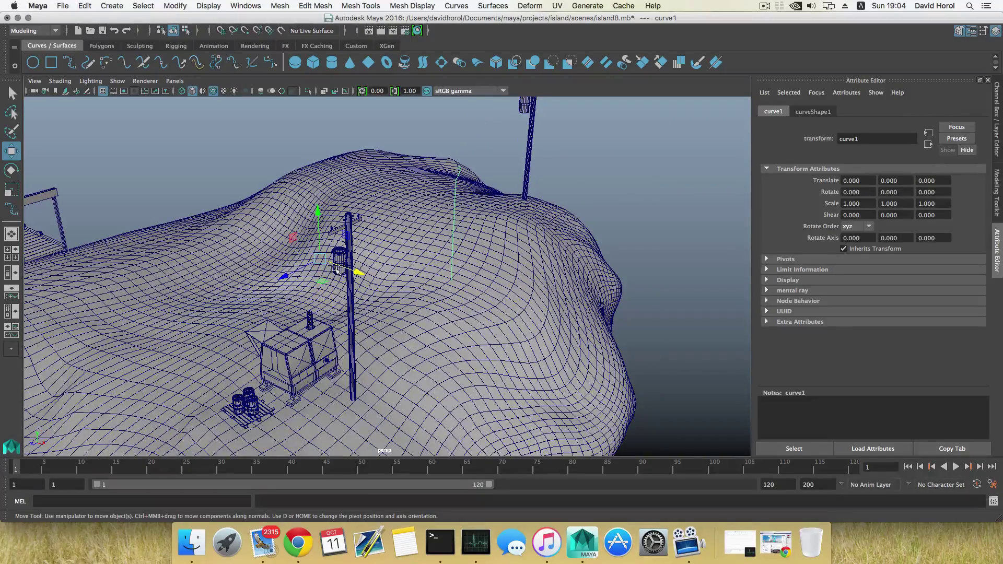
pyautogui.moveTo(337, 269); pyautogui.dragTo(184, 345)
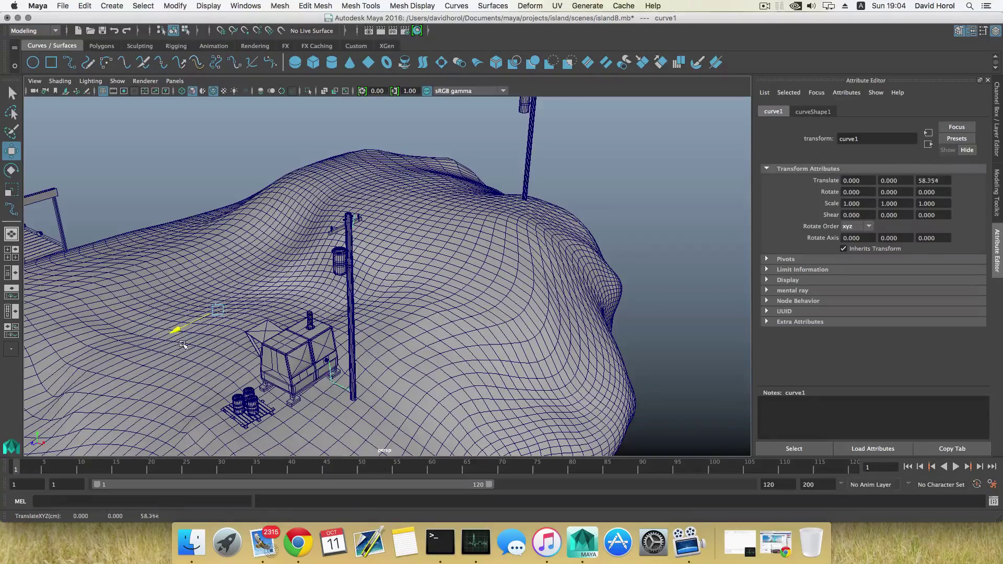
# - Examine how the moved curve lines up with the cabin's side connector, the ground and the pole
pyautogui.keyDown('alt'); pyautogui.moveTo(328, 374); pyautogui.dragTo(392, 261, button='middle'); pyautogui.keyUp('alt')
pyautogui.keyDown('alt'); pyautogui.moveTo(251, 292); pyautogui.dragTo(381, 322, button='right'); pyautogui.keyUp('alt')
pyautogui.keyDown('alt'); pyautogui.moveTo(417, 256); pyautogui.dragTo(358, 252); pyautogui.keyUp('alt')
pyautogui.keyDown('alt'); pyautogui.moveTo(359, 253); pyautogui.dragTo(370, 343, button='middle'); pyautogui.keyUp('alt')
pyautogui.keyDown('alt'); pyautogui.moveTo(351, 274); pyautogui.dragTo(368, 291, button='middle'); pyautogui.keyUp('alt')
pyautogui.keyDown('alt'); pyautogui.moveTo(335, 253); pyautogui.dragTo(251, 229, button='right'); pyautogui.keyUp('alt')
pyautogui.keyDown('alt'); pyautogui.moveTo(515, 170); pyautogui.dragTo(451, 142); pyautogui.keyUp('alt')
pyautogui.keyDown('alt'); pyautogui.moveTo(387, 235); pyautogui.dragTo(402, 235, button='right'); pyautogui.keyUp('alt')
pyautogui.keyDown('alt'); pyautogui.moveTo(348, 196); pyautogui.dragTo(343, 240, button='middle'); pyautogui.keyUp('alt')
pyautogui.keyDown('alt'); pyautogui.moveTo(343, 294); pyautogui.dragTo(366, 294, button='right'); pyautogui.keyUp('alt')
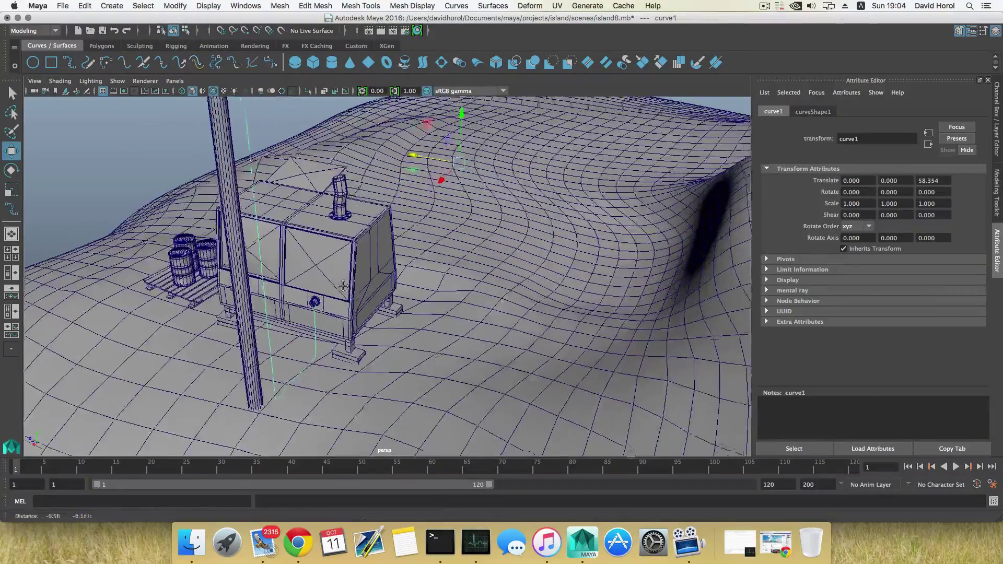
pyautogui.keyDown('alt'); pyautogui.moveTo(328, 272); pyautogui.dragTo(339, 245, button='middle'); pyautogui.keyUp('alt')
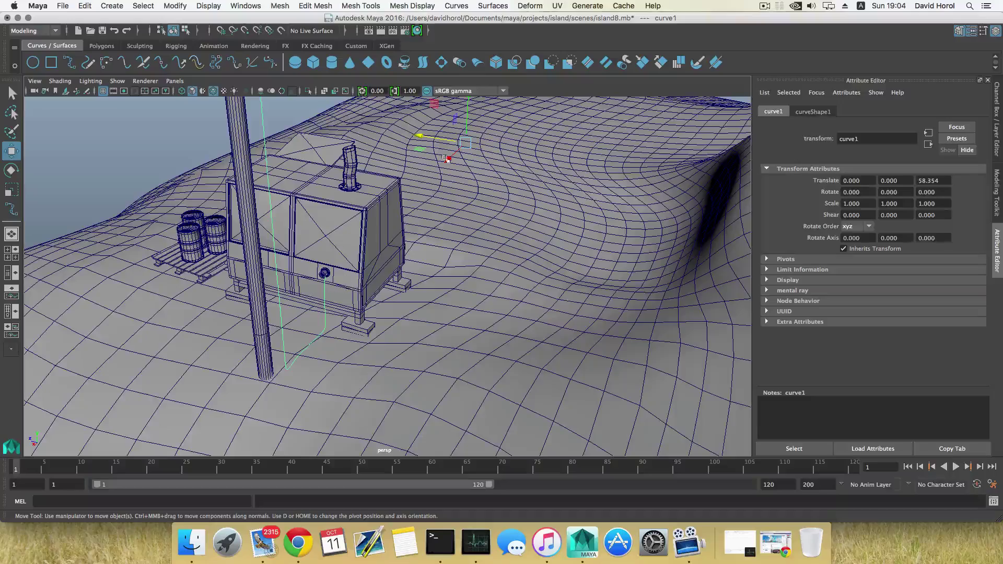
pyautogui.keyDown('alt'); pyautogui.moveTo(369, 278); pyautogui.dragTo(371, 273, button='middle'); pyautogui.keyUp('alt')
pyautogui.scroll(5, 371, 273)
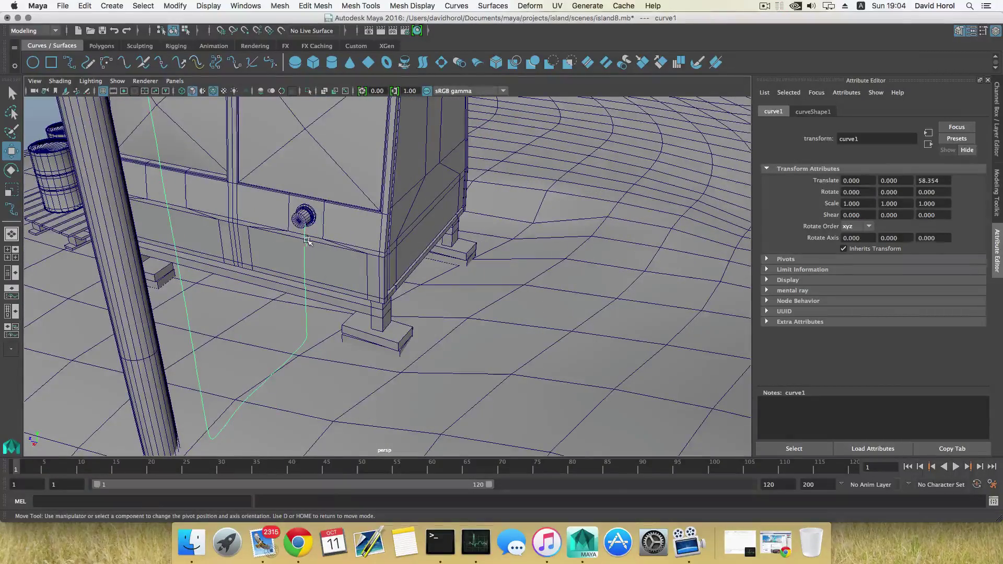
# - Relocate the curve's pivot to the curve's lower end, just below the cabin's side connector
pyautogui.scroll(-8, 311, 238)
pyautogui.moveTo(457, 160); pyautogui.dragTo(313, 303)
pyautogui.press('super+z')
pyautogui.press('d')
pyautogui.moveTo(346, 225); pyautogui.dragTo(345, 228)
pyautogui.moveTo(307, 266); pyautogui.dragTo(316, 268)
pyautogui.moveTo(357, 229); pyautogui.dragTo(355, 223)
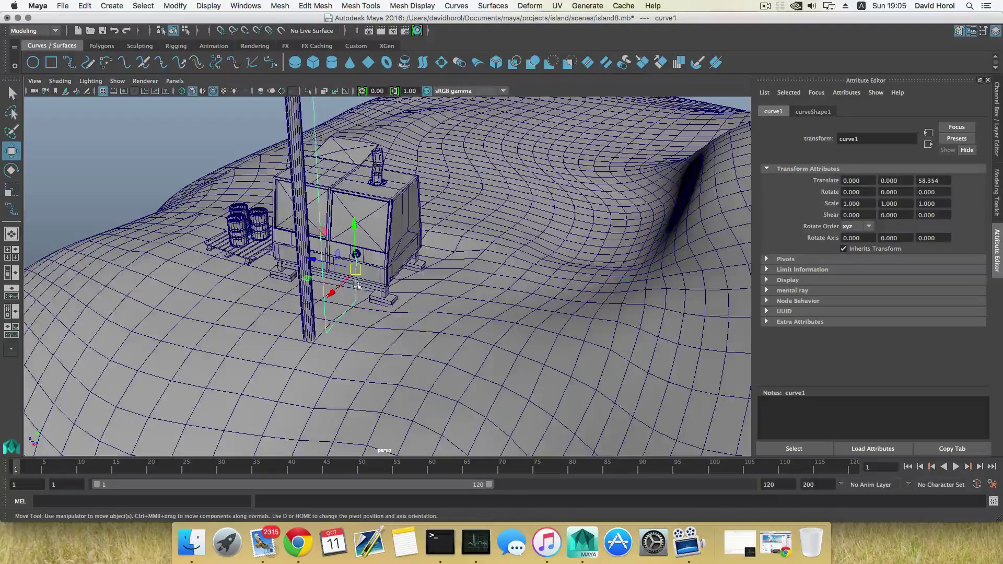
# - Nudge the curve along Z to 58.786 to align its end with the cabin's side connector
pyautogui.keyDown('alt'); pyautogui.moveTo(386, 282); pyautogui.dragTo(569, 340, button='right'); pyautogui.keyUp('alt')
pyautogui.keyDown('alt'); pyautogui.moveTo(274, 299); pyautogui.dragTo(366, 274); pyautogui.keyUp('alt')
pyautogui.keyDown('alt'); pyautogui.moveTo(366, 274); pyautogui.dragTo(463, 298, button='right'); pyautogui.keyUp('alt')
pyautogui.keyDown('alt'); pyautogui.moveTo(463, 298); pyautogui.dragTo(340, 392, button='middle'); pyautogui.keyUp('alt')
pyautogui.keyDown('alt'); pyautogui.moveTo(344, 314); pyautogui.dragTo(407, 308); pyautogui.keyUp('alt')
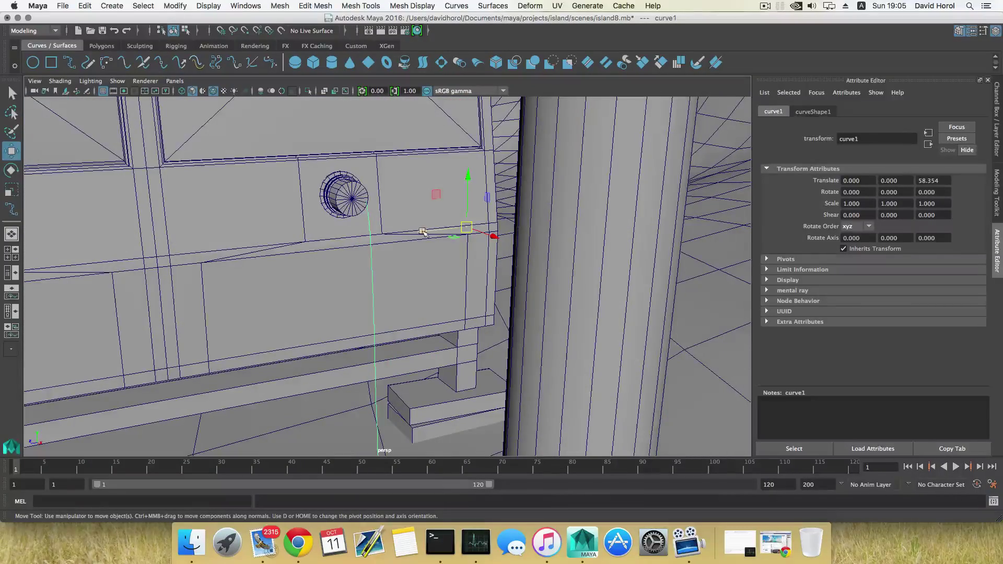
pyautogui.moveTo(420, 229)
pyautogui.mouseDown()
pyautogui.moveTo(402, 230)
pyautogui.moveTo(436, 235)
pyautogui.mouseUp()
# - Fine-tune the curve's Z translation to 58.817 so its end is centred on the connector
pyautogui.keyDown('alt'); pyautogui.moveTo(437, 235); pyautogui.dragTo(235, 270, button='middle'); pyautogui.keyUp('alt')
pyautogui.keyDown('alt'); pyautogui.moveTo(240, 270); pyautogui.dragTo(318, 262); pyautogui.keyUp('alt')
pyautogui.keyDown('alt'); pyautogui.moveTo(423, 251); pyautogui.dragTo(271, 278, button='middle'); pyautogui.keyUp('alt')
pyautogui.keyDown('alt'); pyautogui.moveTo(353, 257); pyautogui.dragTo(306, 252, button='middle'); pyautogui.keyUp('alt')
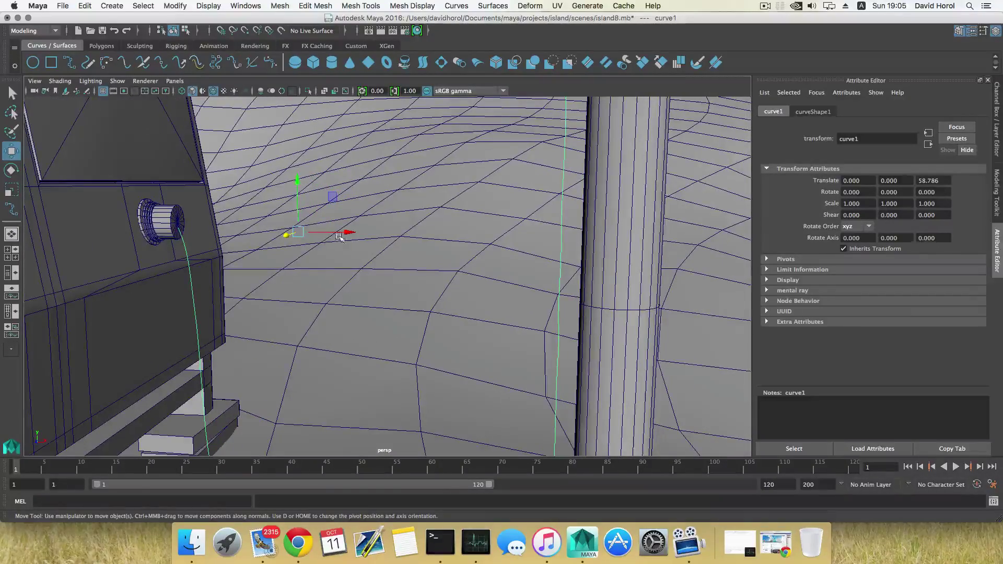
pyautogui.keyDown('alt'); pyautogui.moveTo(274, 253); pyautogui.dragTo(261, 336); pyautogui.keyUp('alt')
pyautogui.scroll(5, 236, 321)
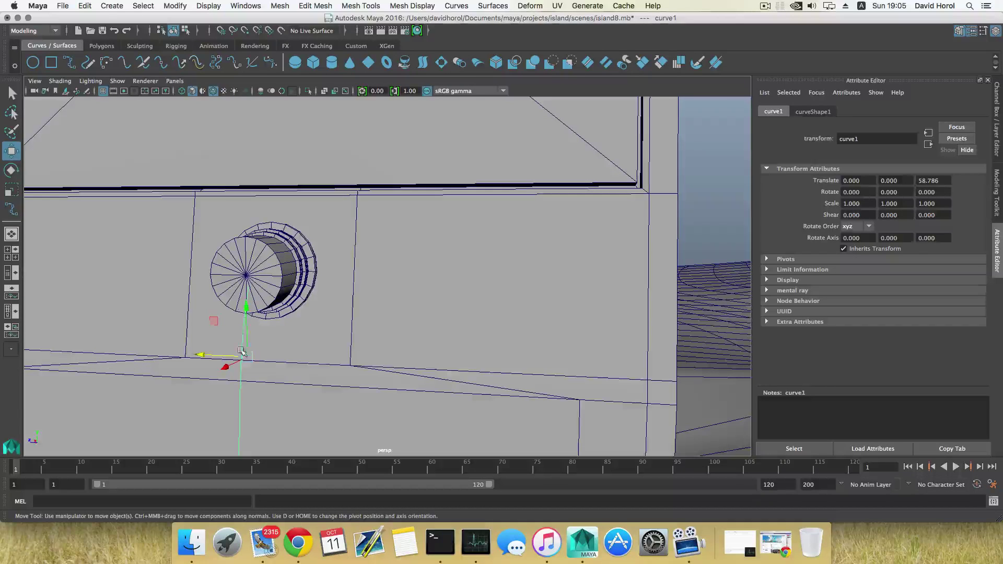
pyautogui.keyDown('alt'); pyautogui.moveTo(217, 358); pyautogui.dragTo(447, 342); pyautogui.keyUp('alt')
pyautogui.click(449, 342)
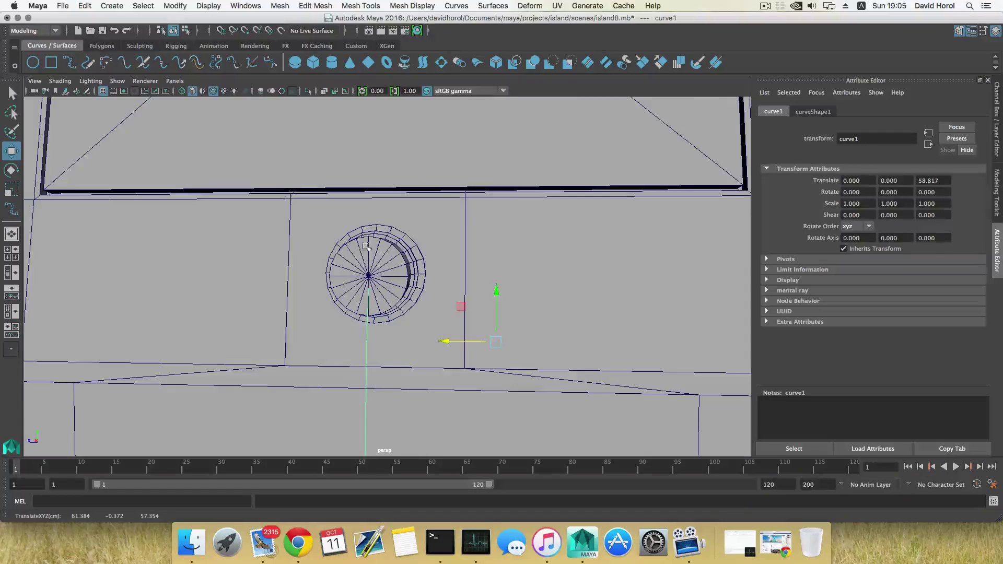
# - Check the curve's alignment at the connector and along the pole from several angles
pyautogui.keyDown('alt'); pyautogui.moveTo(368, 282); pyautogui.dragTo(386, 294); pyautogui.keyUp('alt')
pyautogui.scroll(-3, 366, 345)
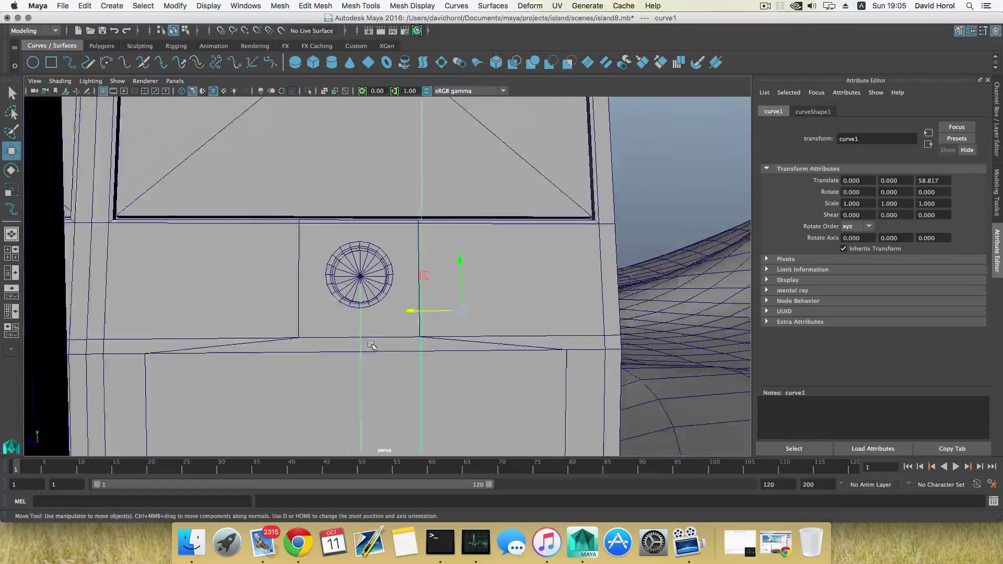
pyautogui.keyDown('alt'); pyautogui.moveTo(365, 346); pyautogui.dragTo(379, 313); pyautogui.keyUp('alt')
pyautogui.moveTo(322, 351)
pyautogui.keyDown('alt'); pyautogui.mouseDown()
pyautogui.moveTo(339, 354)
pyautogui.moveTo(321, 354)
pyautogui.moveTo(311, 395)
pyautogui.moveTo(307, 353)
pyautogui.mouseUp(); pyautogui.keyUp('alt')
pyautogui.keyDown('alt'); pyautogui.moveTo(369, 372); pyautogui.dragTo(285, 376); pyautogui.keyUp('alt')
pyautogui.keyDown('alt'); pyautogui.moveTo(315, 419); pyautogui.dragTo(344, 414, button='right'); pyautogui.keyUp('alt')
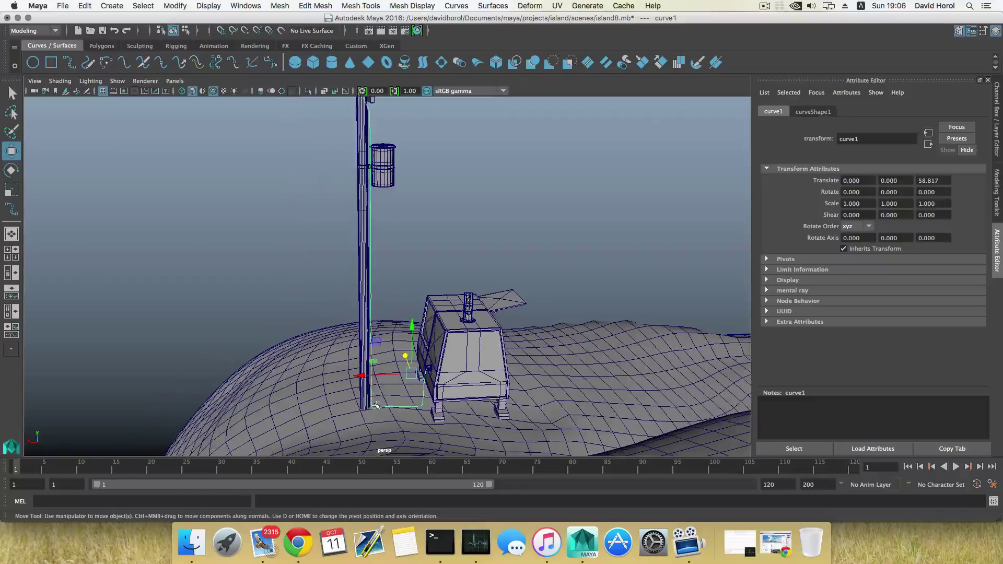
pyautogui.keyDown('alt'); pyautogui.moveTo(375, 395); pyautogui.dragTo(311, 172); pyautogui.keyUp('alt')
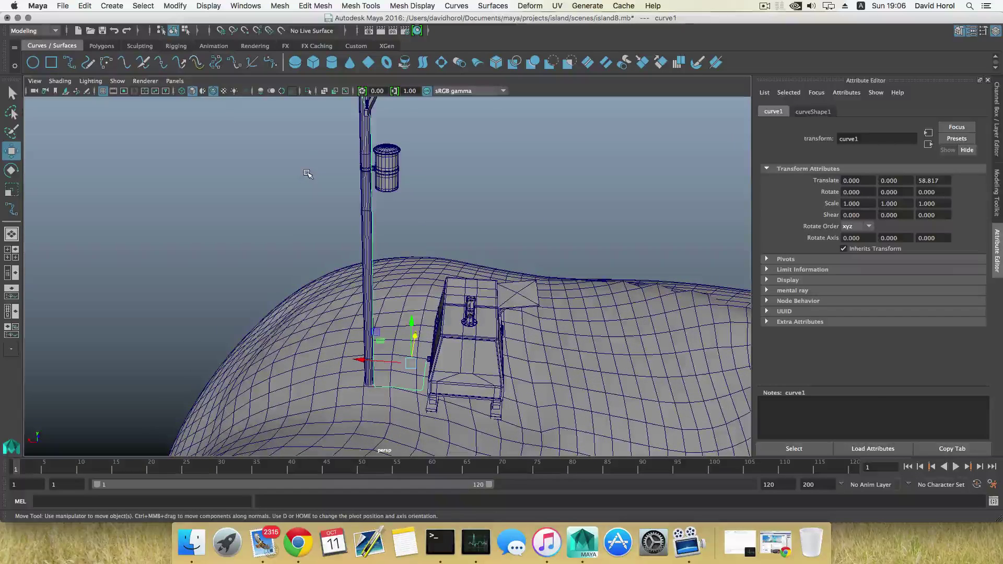
# - Select the control vertices along the pole and shift them slightly sideways toward the pole's surface
pyautogui.moveTo(276, 165); pyautogui.dragTo(211, 163, button='right')
pyautogui.scroll(-2, 343, 262)
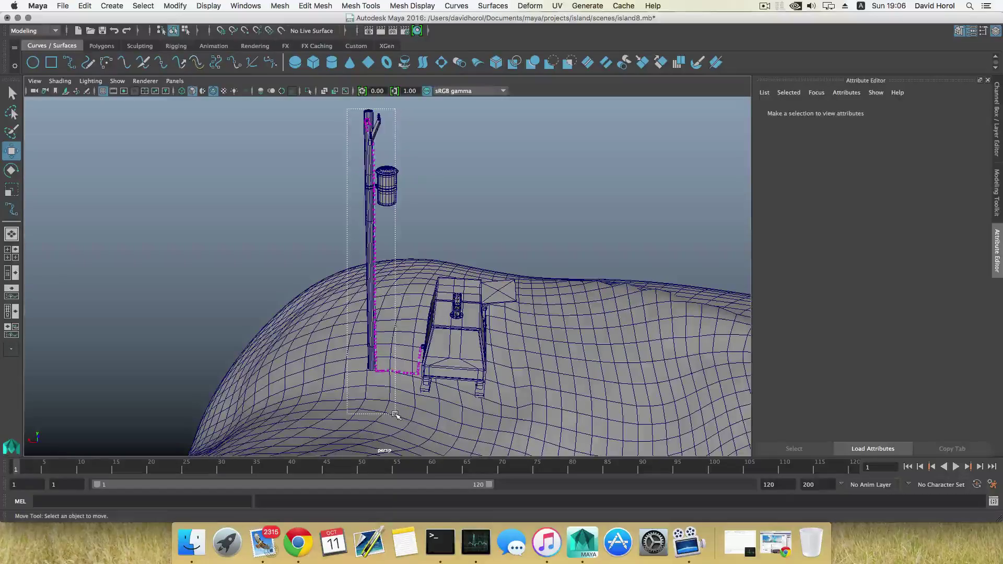
pyautogui.moveTo(347, 109); pyautogui.dragTo(389, 328)
pyautogui.keyDown('alt'); pyautogui.moveTo(389, 327); pyautogui.dragTo(464, 270, button='middle'); pyautogui.keyUp('alt')
pyautogui.keyDown('alt'); pyautogui.moveTo(464, 269); pyautogui.dragTo(418, 259); pyautogui.keyUp('alt')
pyautogui.moveTo(360, 212); pyautogui.dragTo(357, 211)
pyautogui.keyDown('alt'); pyautogui.moveTo(458, 282); pyautogui.dragTo(640, 334, button='right'); pyautogui.keyUp('alt')
pyautogui.keyDown('alt'); pyautogui.moveTo(418, 293); pyautogui.dragTo(415, 361, button='middle'); pyautogui.keyUp('alt')
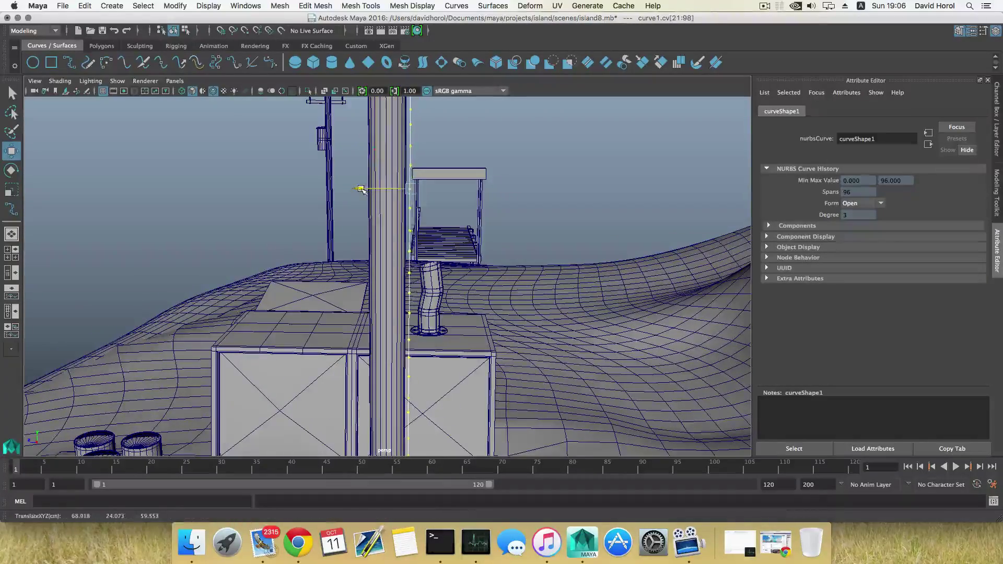
# - Examine the shifted curve from the ground up to the pole's top, checking its distance from the pole
pyautogui.scroll(-5, 364, 190)
pyautogui.keyDown('alt'); pyautogui.moveTo(426, 302); pyautogui.dragTo(443, 278, button='middle'); pyautogui.keyUp('alt')
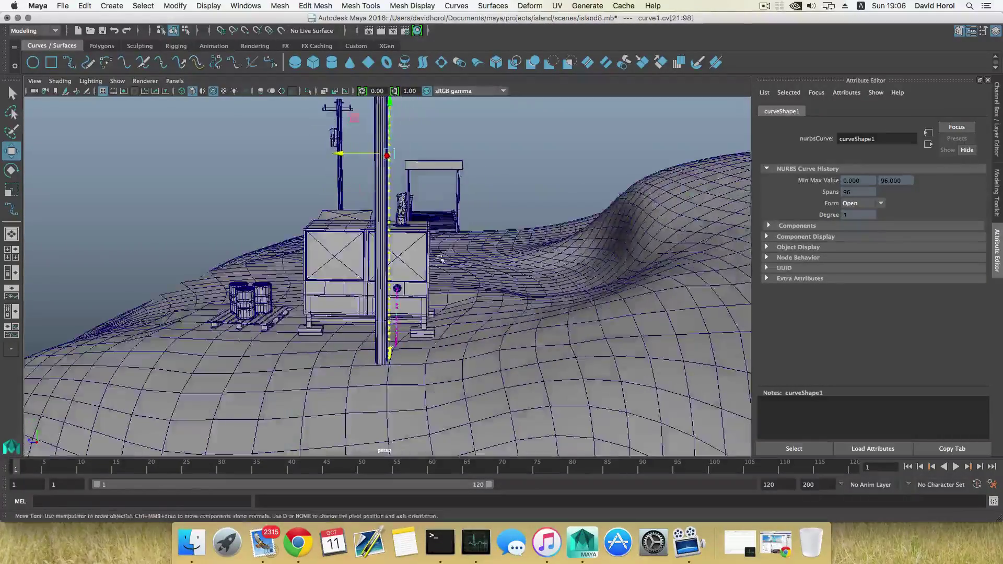
pyautogui.keyDown('alt'); pyautogui.moveTo(443, 278); pyautogui.dragTo(324, 266); pyautogui.keyUp('alt')
pyautogui.scroll(-3, 447, 243)
pyautogui.keyDown('alt'); pyautogui.moveTo(446, 243); pyautogui.dragTo(445, 307, button='middle'); pyautogui.keyUp('alt')
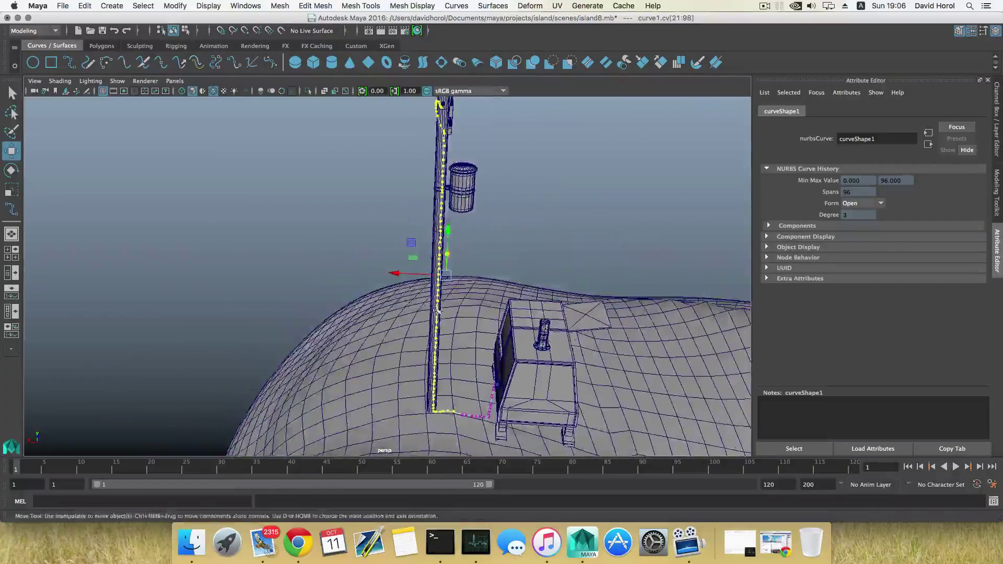
pyautogui.keyDown('alt'); pyautogui.moveTo(445, 306); pyautogui.dragTo(397, 299); pyautogui.keyUp('alt')
pyautogui.keyDown('alt'); pyautogui.moveTo(396, 240); pyautogui.dragTo(462, 240); pyautogui.keyUp('alt')
pyautogui.keyDown('alt'); pyautogui.moveTo(387, 321); pyautogui.dragTo(347, 300); pyautogui.keyUp('alt')
pyautogui.keyDown('alt'); pyautogui.moveTo(347, 299); pyautogui.dragTo(559, 349, button='right'); pyautogui.keyUp('alt')
pyautogui.keyDown('alt'); pyautogui.moveTo(392, 313); pyautogui.dragTo(431, 282); pyautogui.keyUp('alt')
pyautogui.keyDown('alt'); pyautogui.moveTo(361, 276); pyautogui.dragTo(460, 278, button='right'); pyautogui.keyUp('alt')
pyautogui.keyDown('alt'); pyautogui.moveTo(461, 278); pyautogui.dragTo(412, 359, button='middle'); pyautogui.keyUp('alt')
pyautogui.keyDown('alt'); pyautogui.moveTo(392, 329); pyautogui.dragTo(398, 313); pyautogui.keyUp('alt')
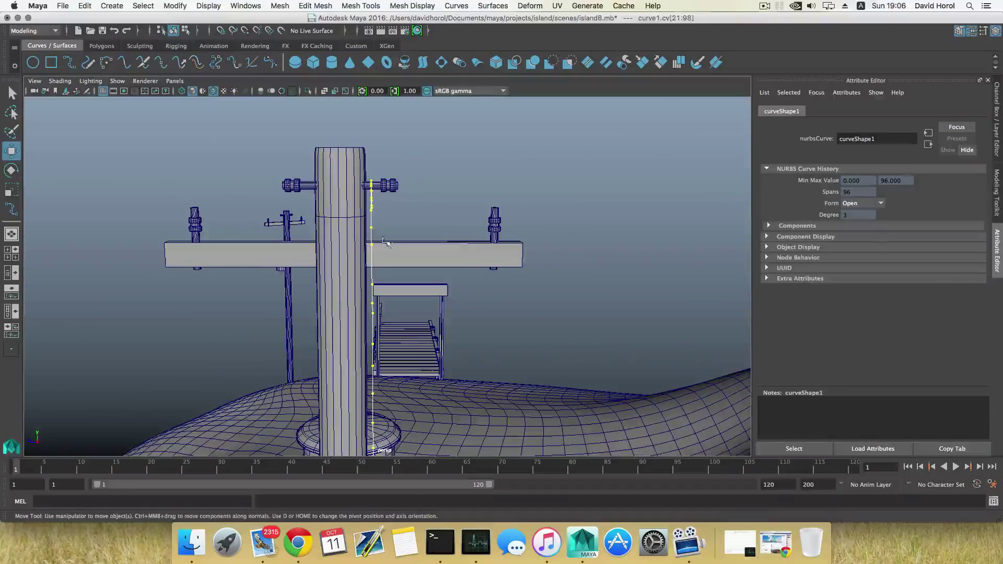
# - Select the topmost control vertices and move them outward along the insulator's arm to its ringed end
pyautogui.scroll(-5, 410, 341)
pyautogui.scroll(8, 398, 326)
pyautogui.keyDown('alt'); pyautogui.moveTo(372, 209); pyautogui.dragTo(358, 177, button='right'); pyautogui.keyUp('alt')
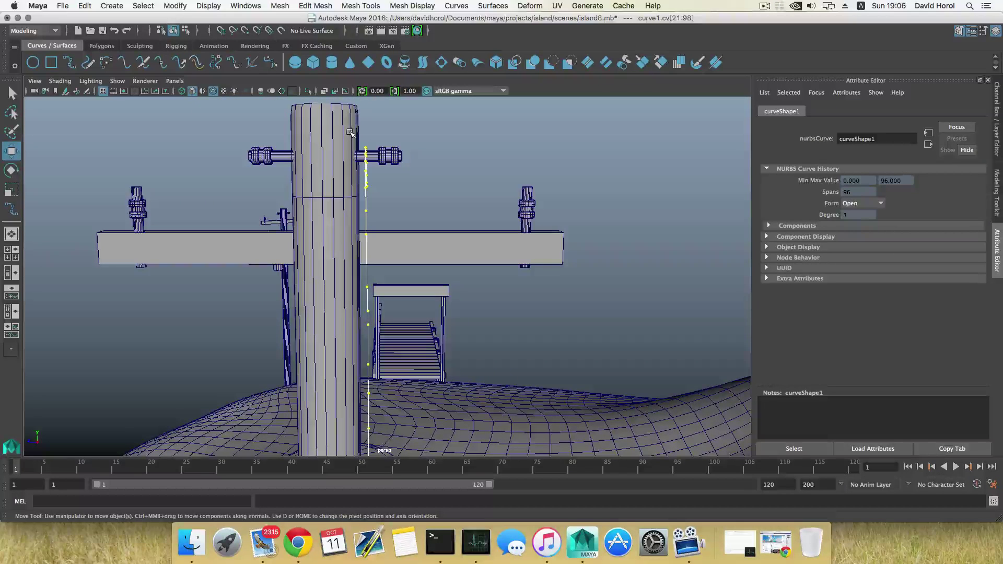
pyautogui.moveTo(350, 131); pyautogui.dragTo(398, 238)
pyautogui.moveTo(314, 191); pyautogui.dragTo(338, 194)
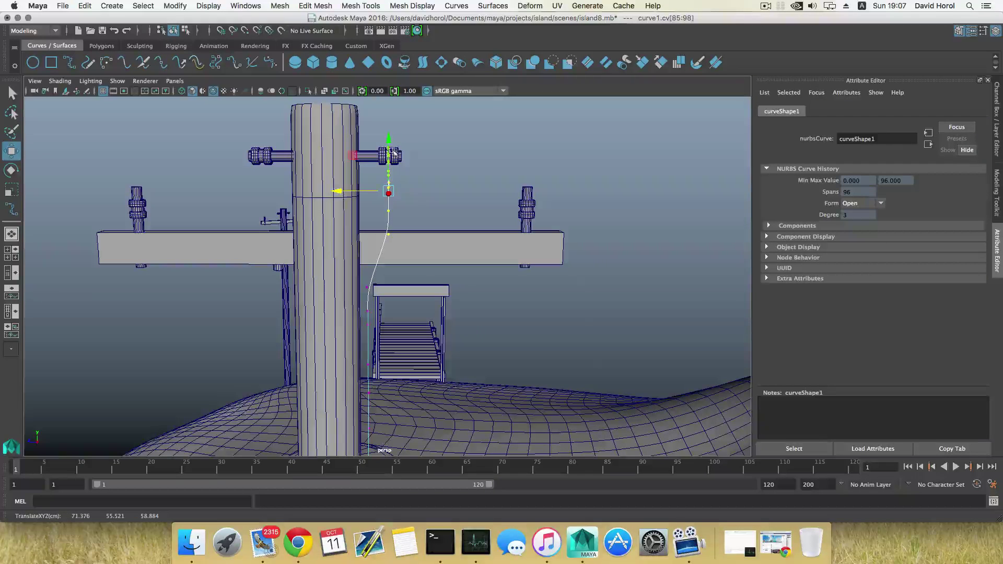
# - Pull individual control vertices below the insulator back toward the pole to soften the curve's outward bend
pyautogui.click(388, 183)
pyautogui.moveTo(389, 184); pyautogui.dragTo(389, 207)
pyautogui.moveTo(342, 258); pyautogui.dragTo(329, 258)
pyautogui.click(388, 210)
pyautogui.moveTo(388, 160); pyautogui.dragTo(388, 175)
pyautogui.moveTo(354, 228); pyautogui.dragTo(349, 228)
# - Select individual control vertices in the bend beside the insulator and raise the curve there slightly
pyautogui.keyDown('alt'); pyautogui.moveTo(398, 173); pyautogui.dragTo(333, 194); pyautogui.keyUp('alt')
pyautogui.press('q')
pyautogui.click(329, 191)
pyautogui.press('w')
pyautogui.moveTo(328, 142)
pyautogui.mouseDown()
pyautogui.moveTo(330, 157)
pyautogui.moveTo(329, 137)
pyautogui.mouseUp()
pyautogui.press('q')
pyautogui.click(328, 176)
pyautogui.press('w')
pyautogui.keyDown('alt'); pyautogui.moveTo(343, 253); pyautogui.dragTo(321, 231); pyautogui.keyUp('alt')
pyautogui.keyDown('alt'); pyautogui.moveTo(320, 231); pyautogui.dragTo(339, 245, button='right'); pyautogui.keyUp('alt')
pyautogui.keyDown('alt'); pyautogui.moveTo(338, 245); pyautogui.dragTo(345, 276, button='middle'); pyautogui.keyUp('alt')
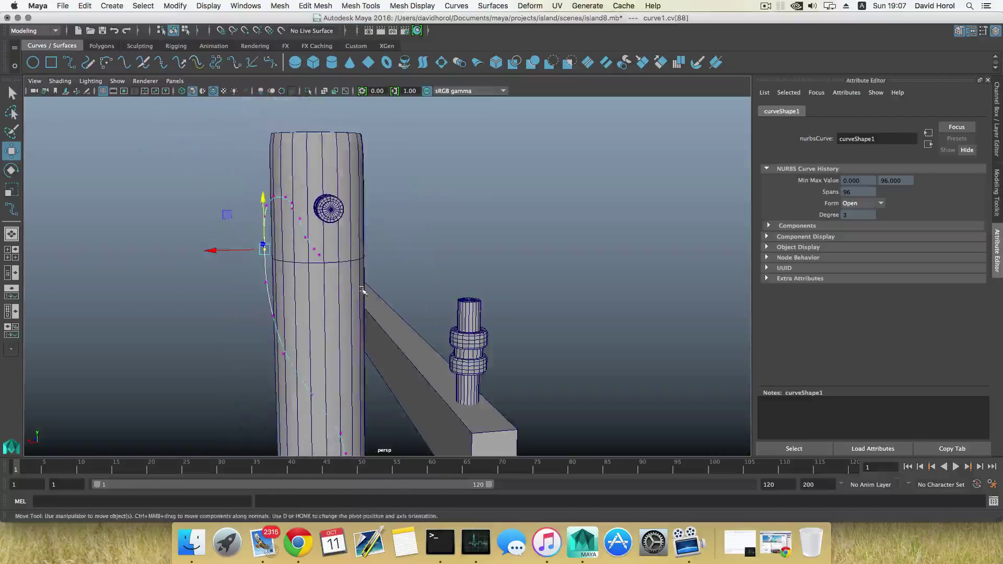
# - Shift the curve's upper control vertices sideways so it loops around the insulator, and adjust the vertex below the bend
pyautogui.scroll(-4, 292, 238)
pyautogui.keyDown('alt'); pyautogui.moveTo(294, 248); pyautogui.dragTo(287, 243); pyautogui.keyUp('alt')
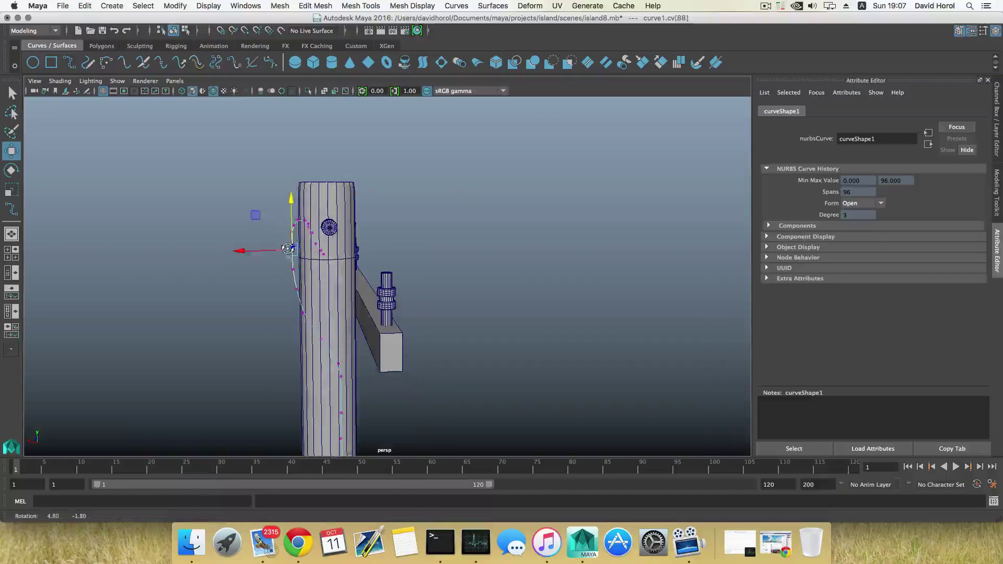
pyautogui.moveTo(254, 172); pyautogui.dragTo(325, 347)
pyautogui.moveTo(257, 281); pyautogui.dragTo(283, 290)
pyautogui.click(343, 339)
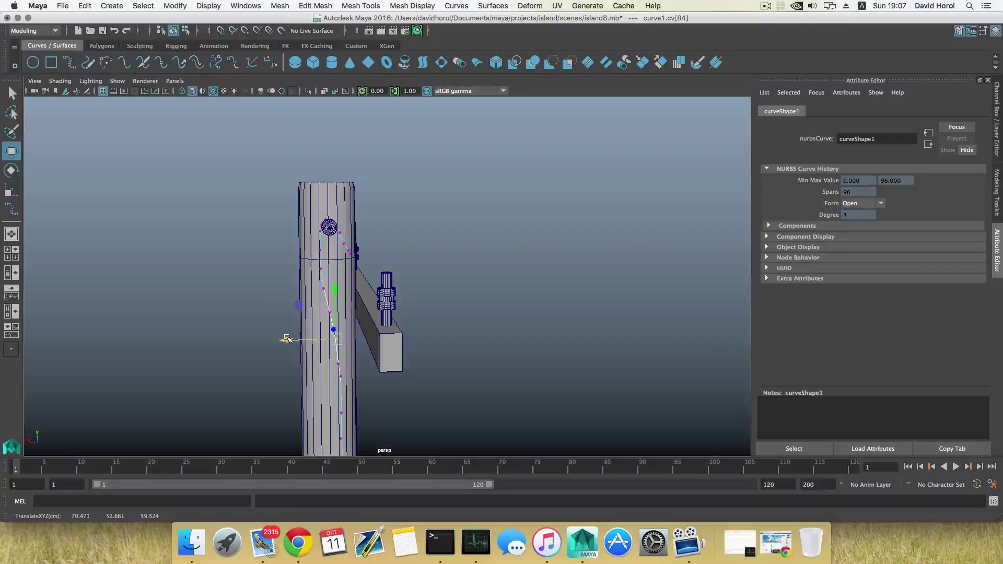
pyautogui.scroll(5, 332, 249)
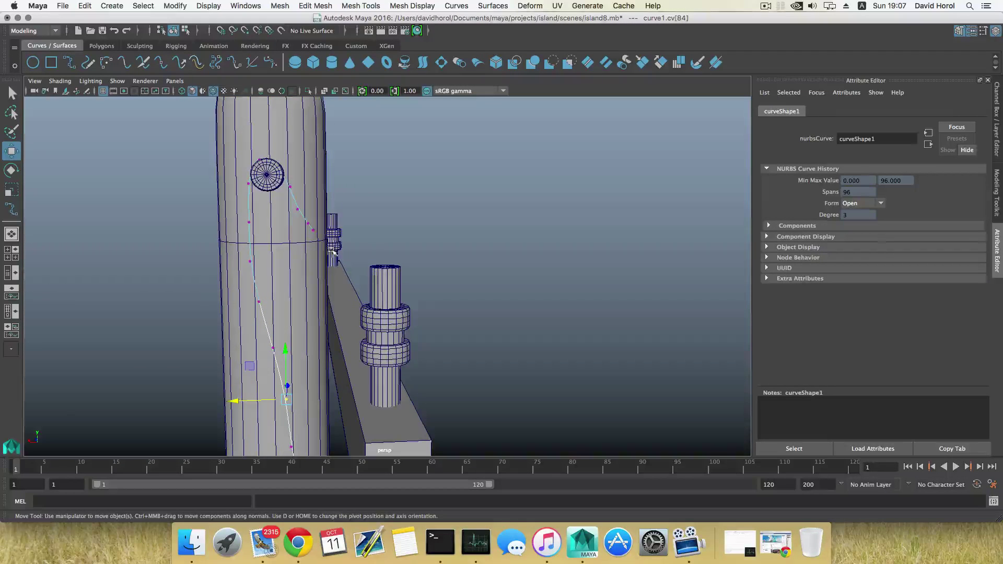
pyautogui.keyDown('alt'); pyautogui.moveTo(332, 250); pyautogui.dragTo(293, 272); pyautogui.keyUp('alt')
pyautogui.moveTo(203, 234); pyautogui.dragTo(203, 234)
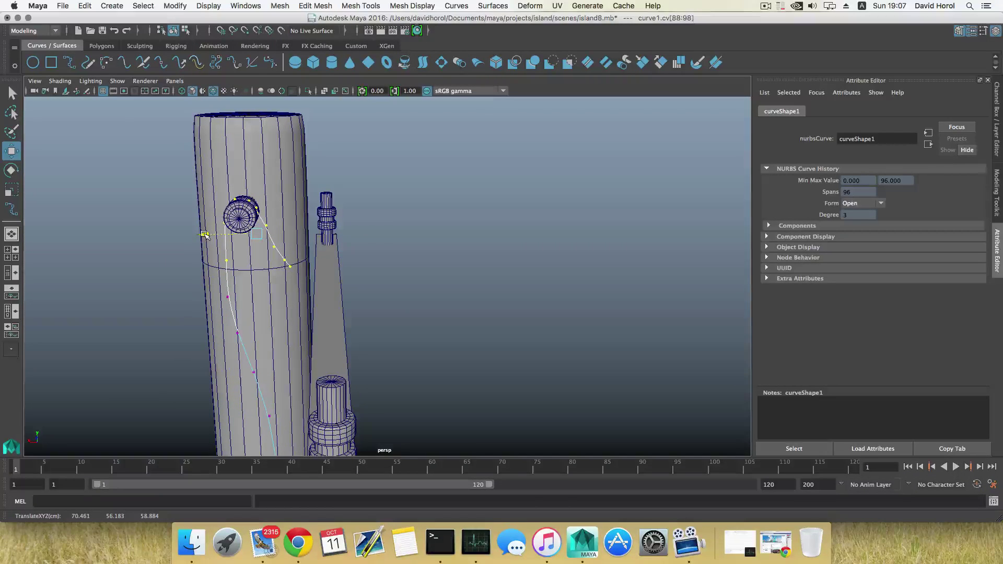
# - Examine the reshaped curve around the insulator, past the transformer and down the length of the pole
pyautogui.keyDown('alt'); pyautogui.moveTo(218, 224); pyautogui.dragTo(329, 292); pyautogui.keyUp('alt')
pyautogui.keyDown('alt'); pyautogui.moveTo(417, 334); pyautogui.dragTo(338, 313, button='middle'); pyautogui.keyUp('alt')
pyautogui.scroll(-3, 338, 314)
pyautogui.keyDown('alt'); pyautogui.moveTo(338, 312); pyautogui.dragTo(277, 168); pyautogui.keyUp('alt')
pyautogui.keyDown('alt'); pyautogui.moveTo(277, 168); pyautogui.dragTo(280, 252, button='middle'); pyautogui.keyUp('alt')
pyautogui.keyDown('alt'); pyautogui.moveTo(279, 252); pyautogui.dragTo(509, 303, button='right'); pyautogui.keyUp('alt')
pyautogui.keyDown('alt'); pyautogui.moveTo(301, 242); pyautogui.dragTo(323, 272, button='middle'); pyautogui.keyUp('alt')
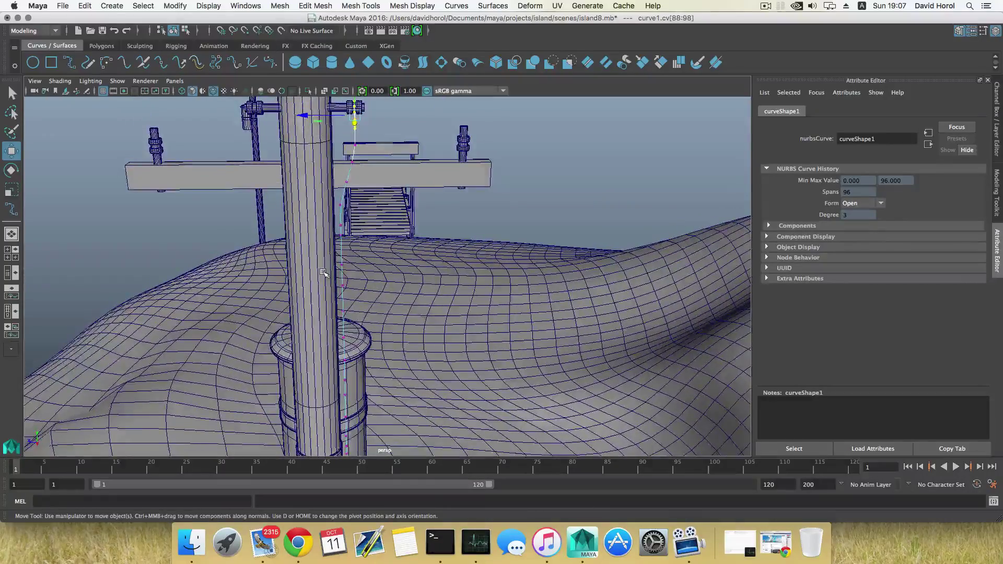
pyautogui.keyDown('alt'); pyautogui.moveTo(323, 272); pyautogui.dragTo(323, 213, button='right'); pyautogui.keyUp('alt')
pyautogui.keyDown('alt'); pyautogui.moveTo(323, 214); pyautogui.dragTo(317, 155, button='middle'); pyautogui.keyUp('alt')
pyautogui.keyDown('alt'); pyautogui.moveTo(330, 350); pyautogui.dragTo(329, 340, button='middle'); pyautogui.keyUp('alt')
pyautogui.keyDown('alt'); pyautogui.moveTo(329, 341); pyautogui.dragTo(157, 264); pyautogui.keyUp('alt')
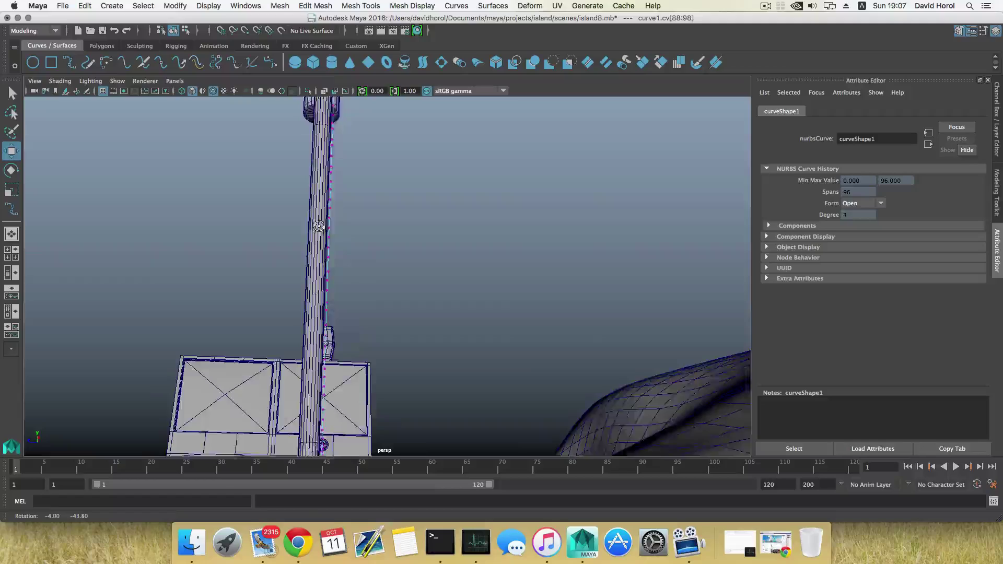
# - End control-vertex editing and return to object selection with the whole cable curve selected
pyautogui.keyDown('alt'); pyautogui.moveTo(157, 263); pyautogui.dragTo(180, 274, button='right'); pyautogui.keyUp('alt')
pyautogui.keyDown('alt'); pyautogui.moveTo(313, 256); pyautogui.dragTo(237, 352, button='middle'); pyautogui.keyUp('alt')
pyautogui.keyDown('alt'); pyautogui.moveTo(276, 262); pyautogui.dragTo(266, 356, button='middle'); pyautogui.keyUp('alt')
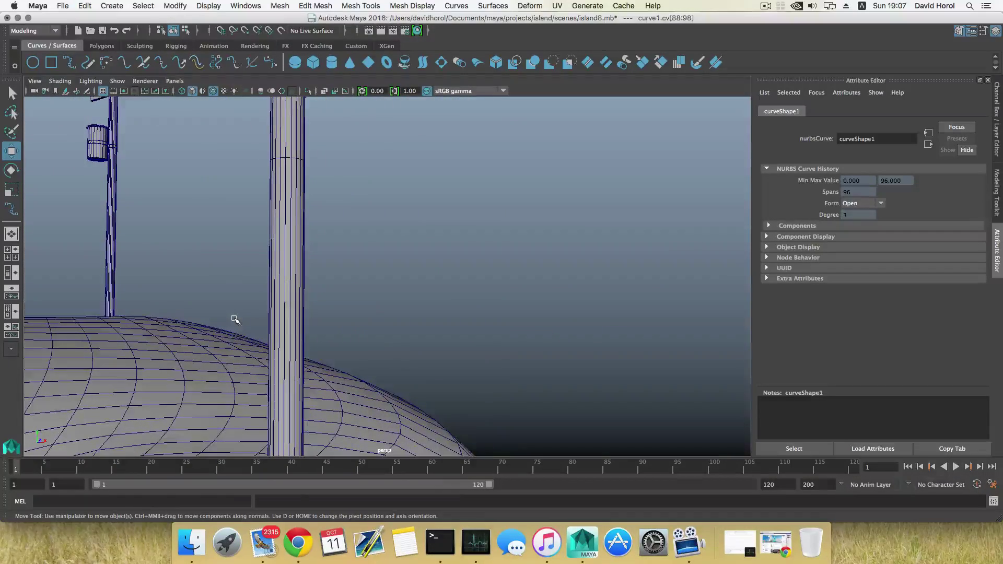
pyautogui.press('F8')
pyautogui.scroll(-3, 240, 322)
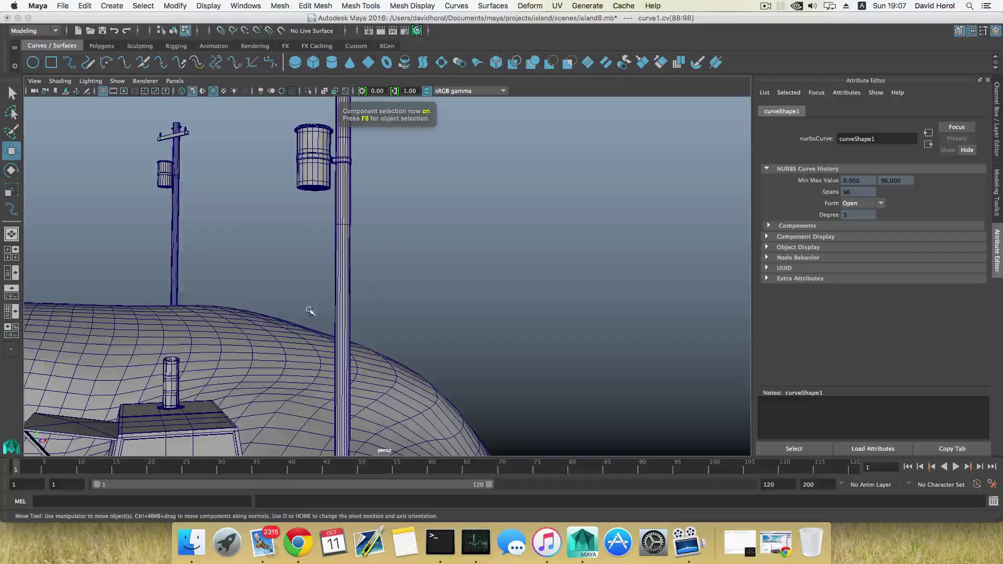
pyautogui.scroll(-3, 308, 305)
pyautogui.keyDown('alt'); pyautogui.moveTo(307, 299); pyautogui.dragTo(232, 327); pyautogui.keyUp('alt')
pyautogui.keyDown('alt'); pyautogui.moveTo(300, 278); pyautogui.dragTo(291, 345, button='middle'); pyautogui.keyUp('alt')
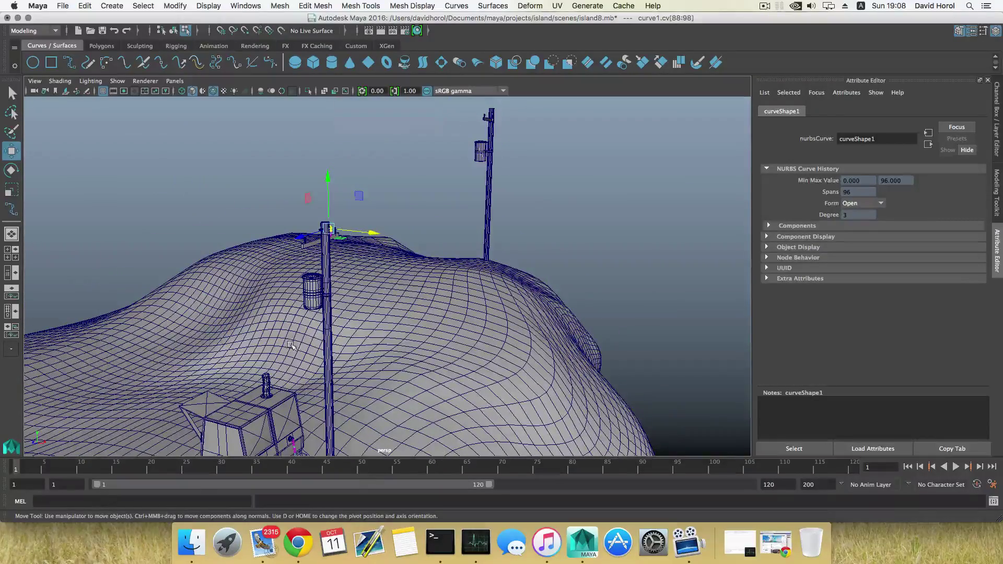
pyautogui.press('F8')
pyautogui.keyDown('alt'); pyautogui.moveTo(291, 345); pyautogui.dragTo(262, 332); pyautogui.keyUp('alt')
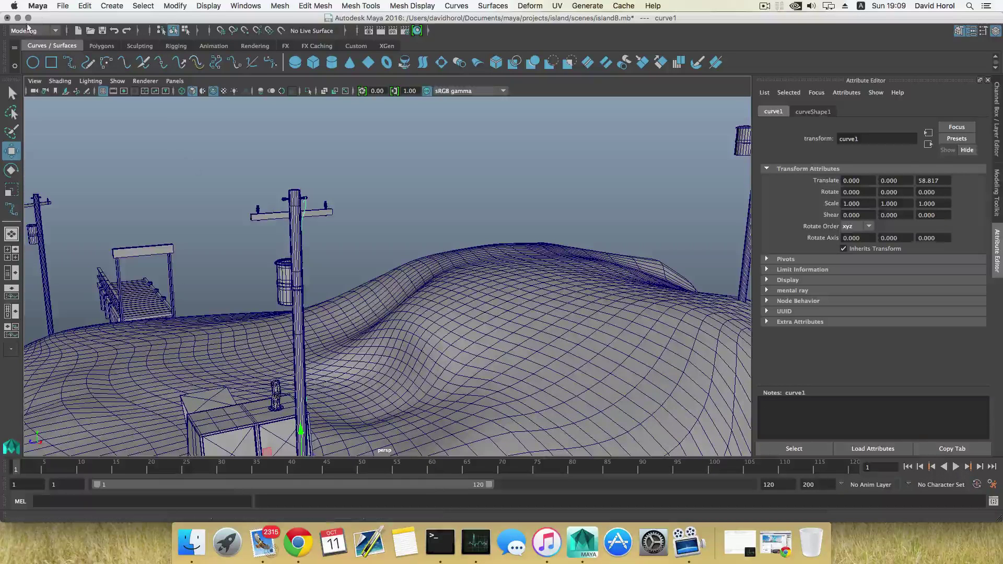
# - Save the scene as a new version named island9.mb in the project's scenes folder
pyautogui.click(63, 5)
pyautogui.click(86, 61)
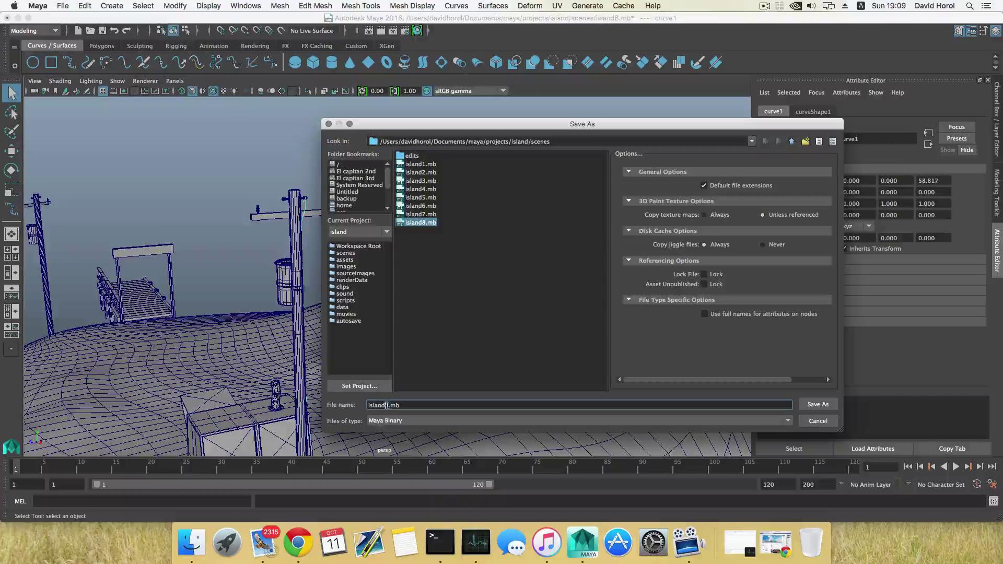
pyautogui.moveTo(385, 406); pyautogui.dragTo(390, 407)
pyautogui.write('9')
pyautogui.click(818, 405)
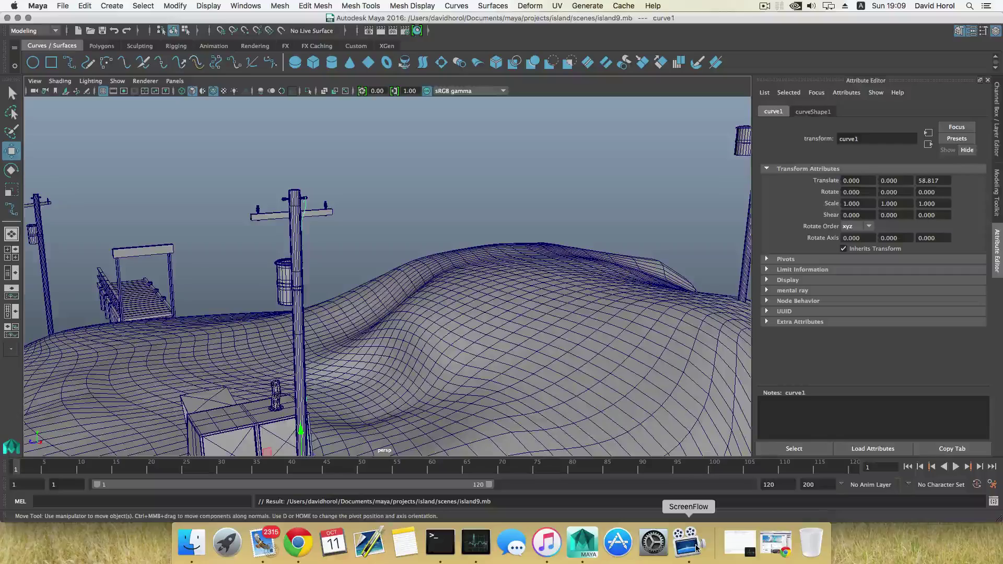
pyautogui.keyDown('alt'); pyautogui.moveTo(499, 389); pyautogui.dragTo(453, 383); pyautogui.keyUp('alt')
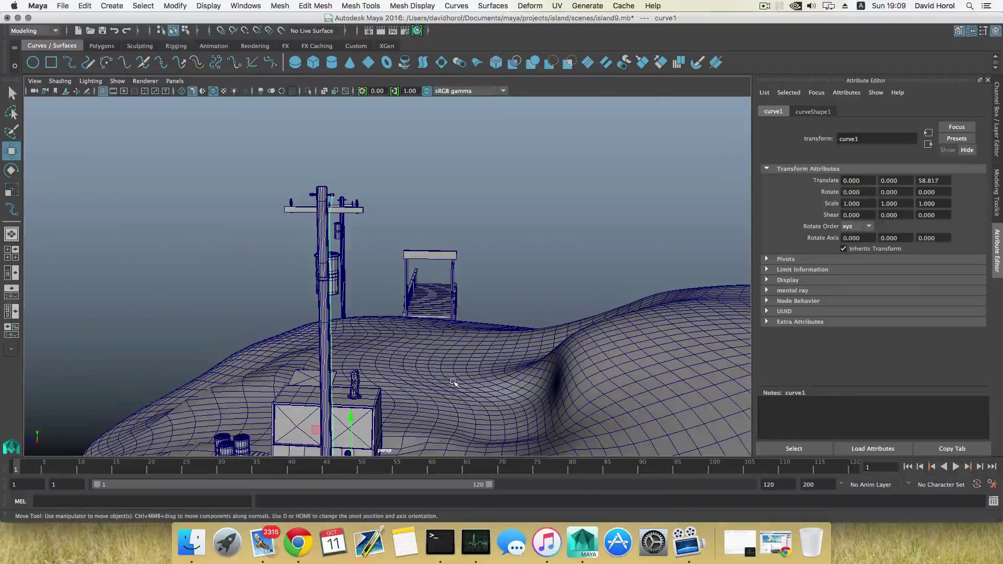